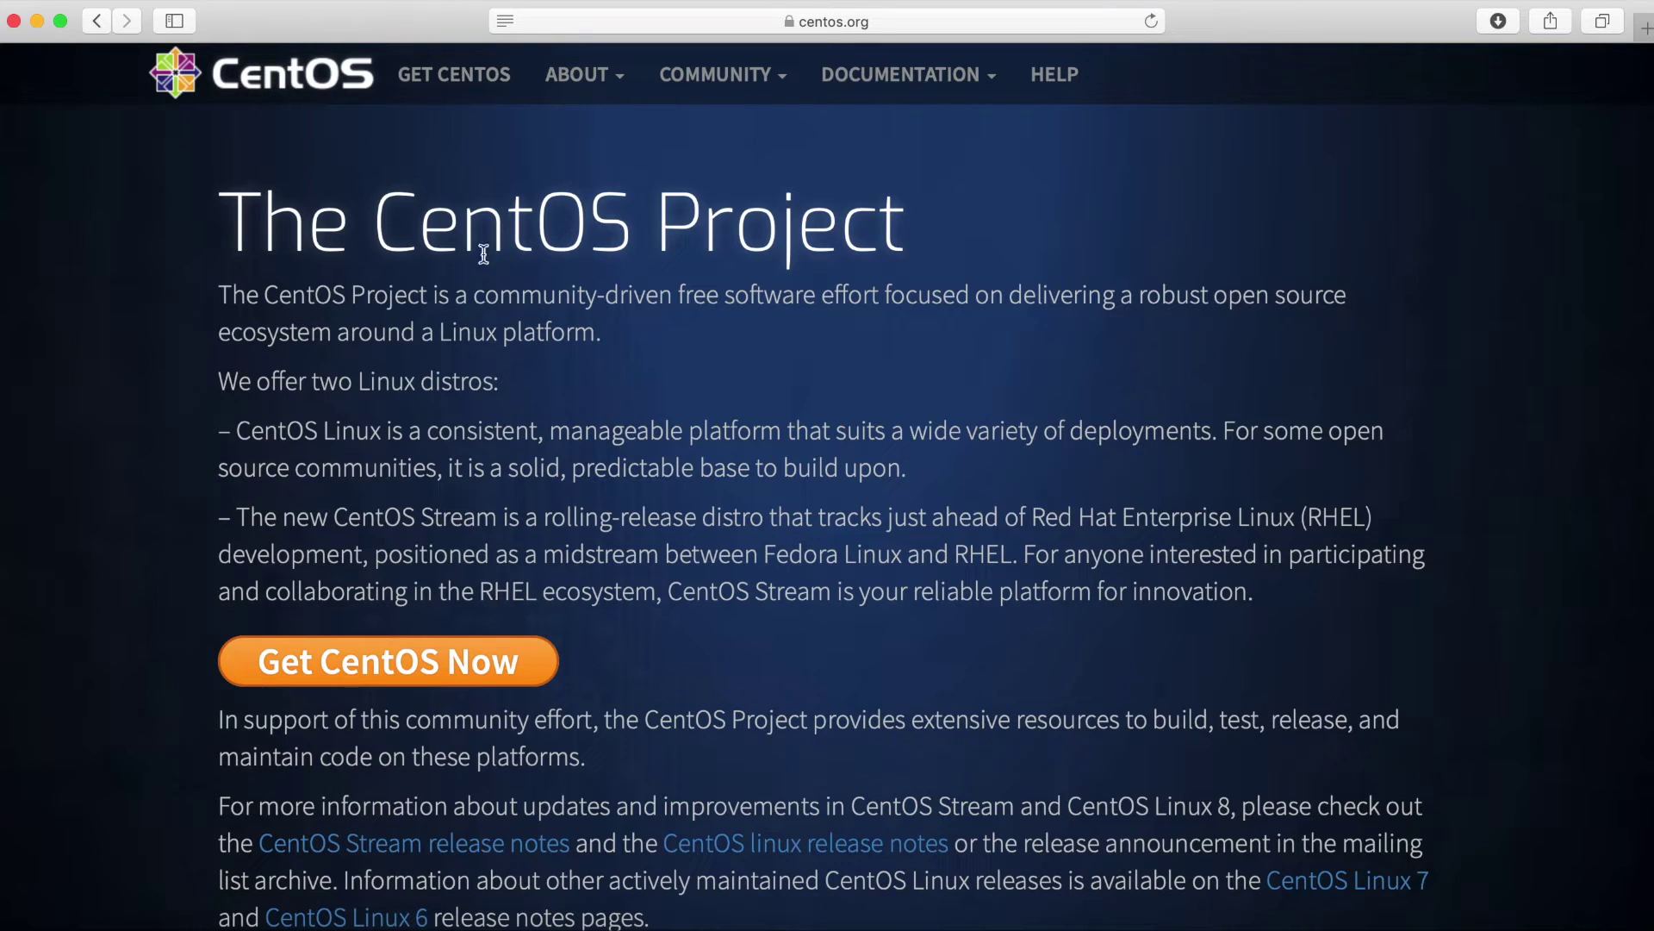
Go to the GET CENTOS download page and choose the CentOS Linux DVD ISO.
left_click(455, 87)
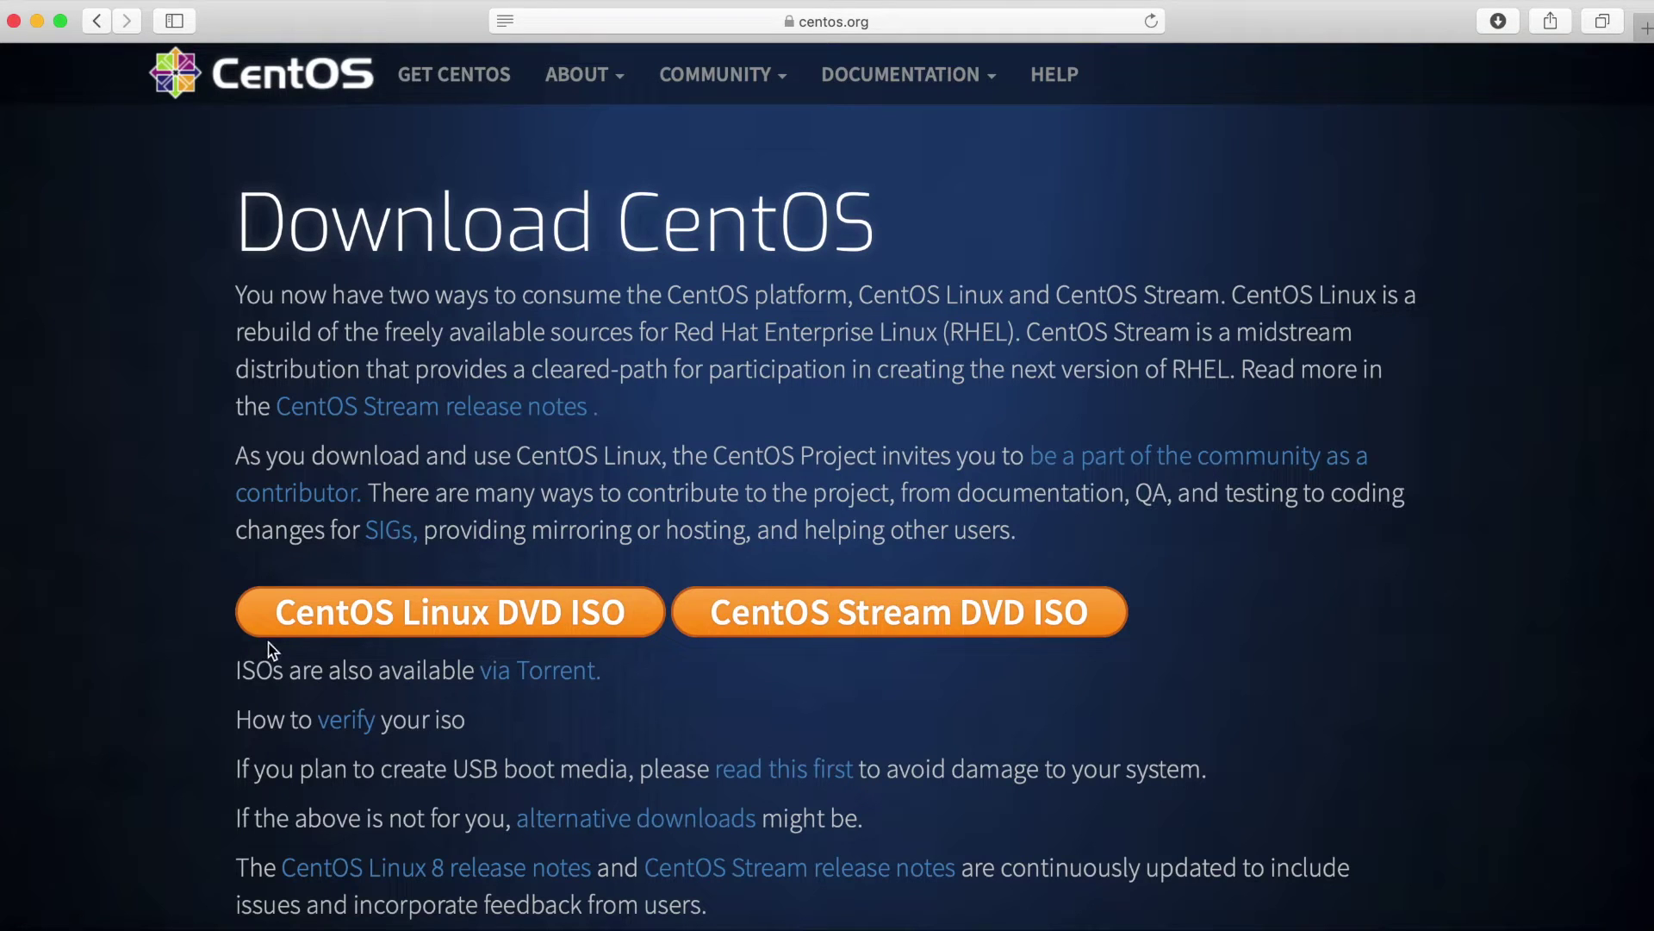
left_click(447, 627)
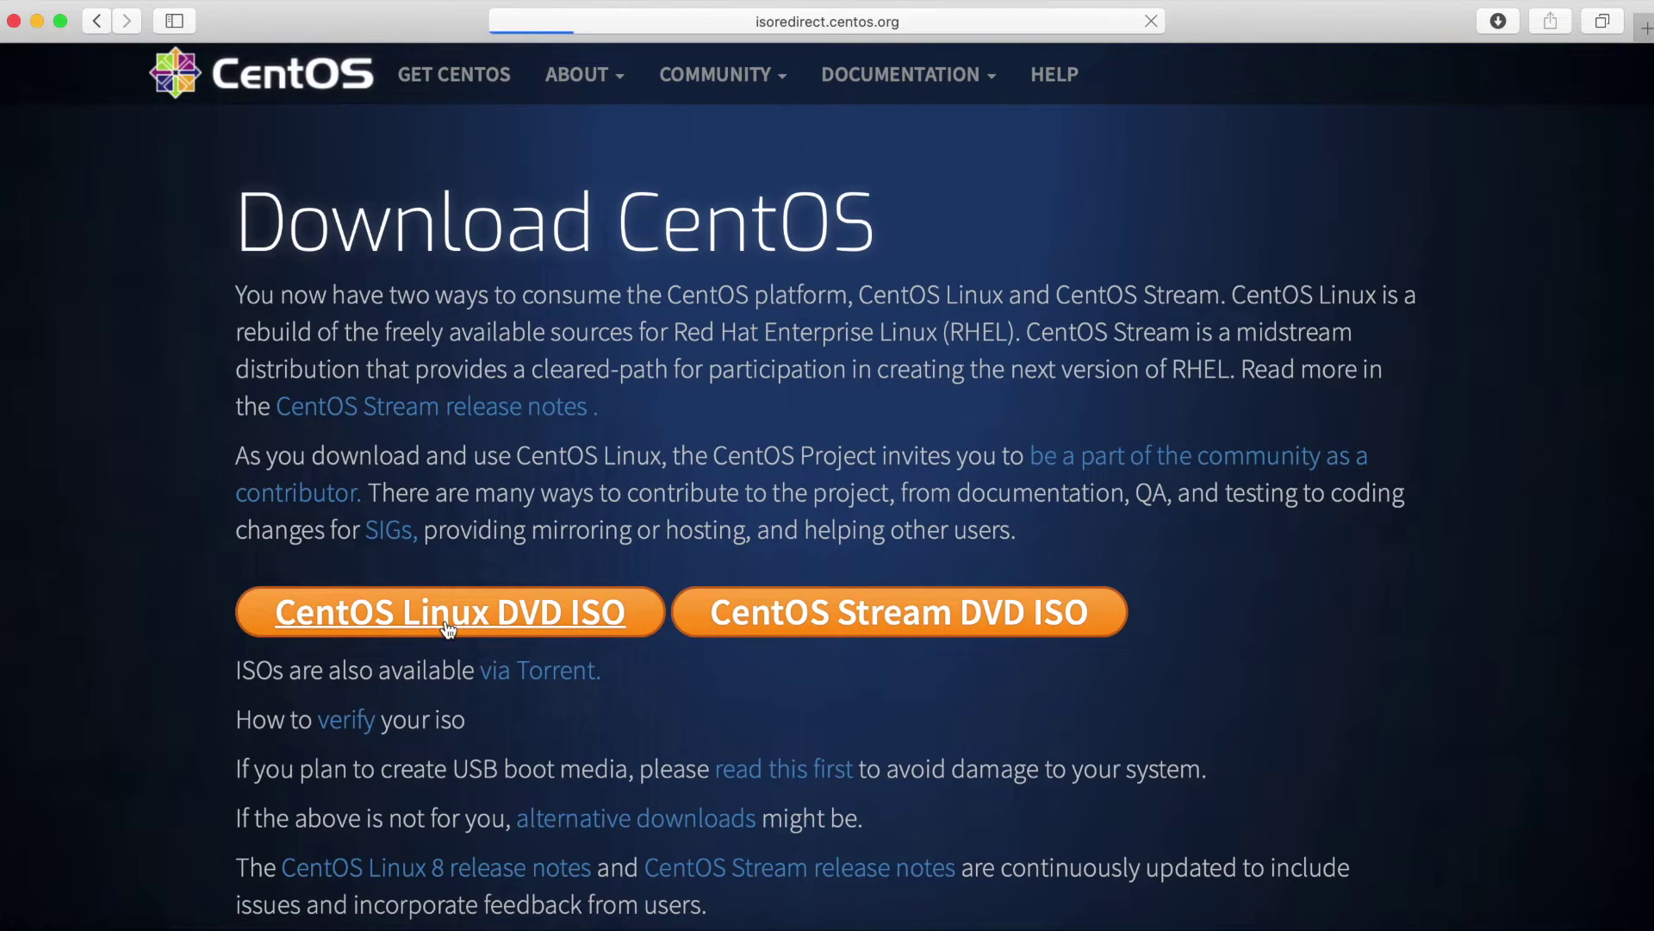
Download CentOS-8-x86_64-1905-dvd1.iso from the bay.uchicago.edu mirror and check its progress.
scroll(498, 447, "down", 3)
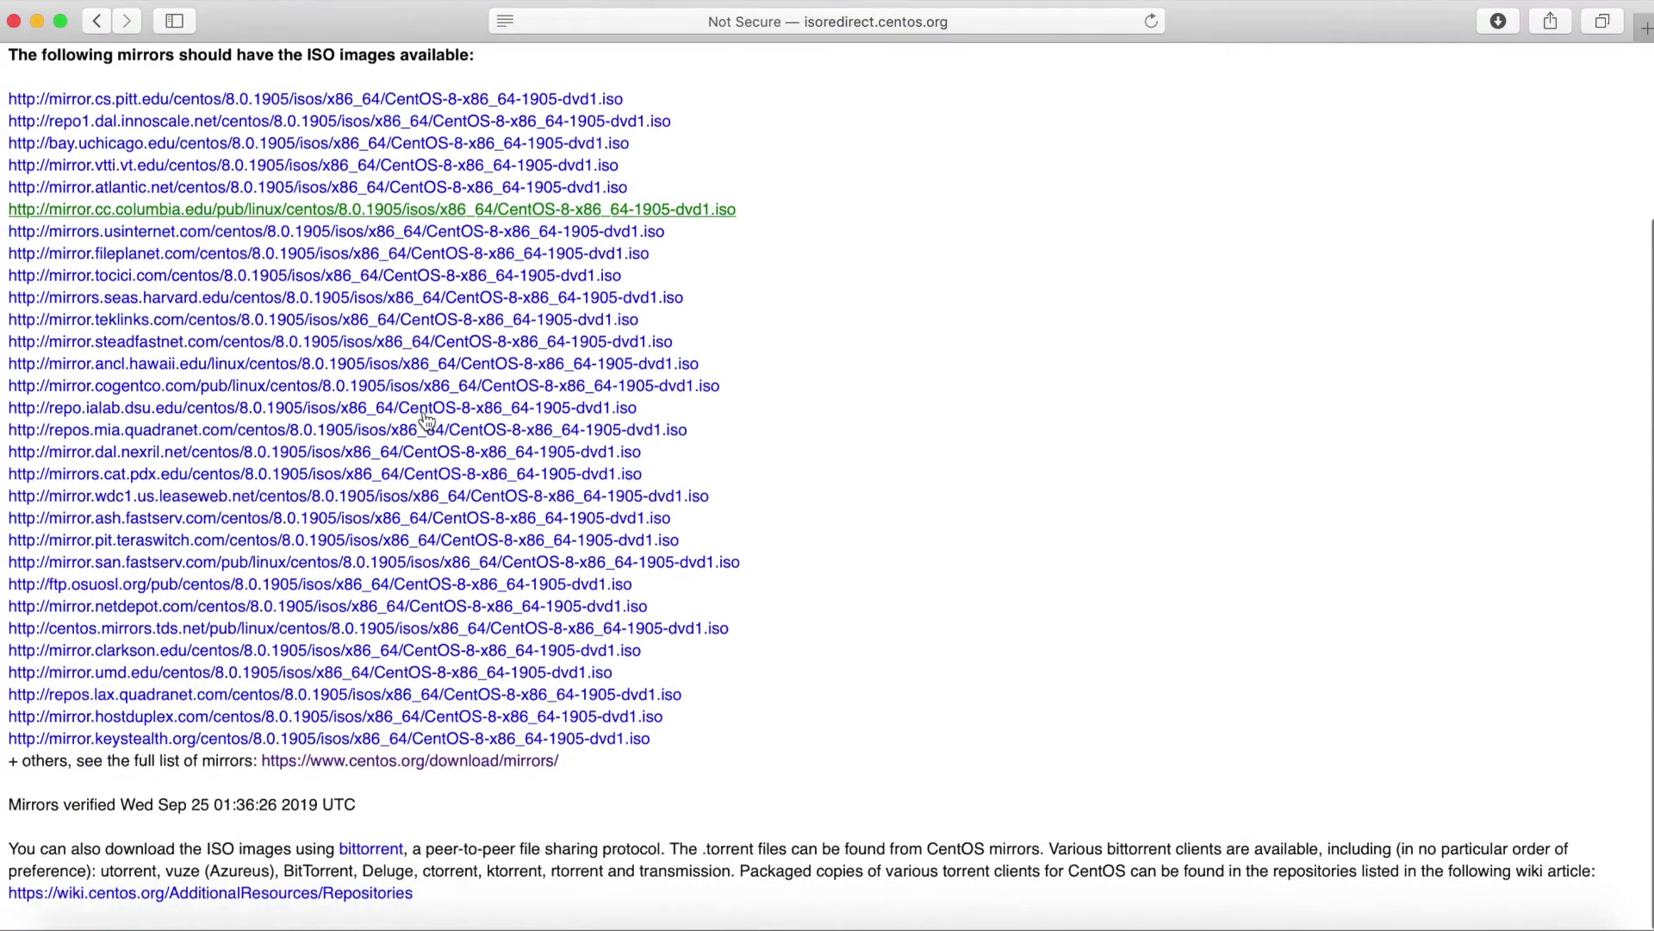
scroll(370, 224, "up", 2)
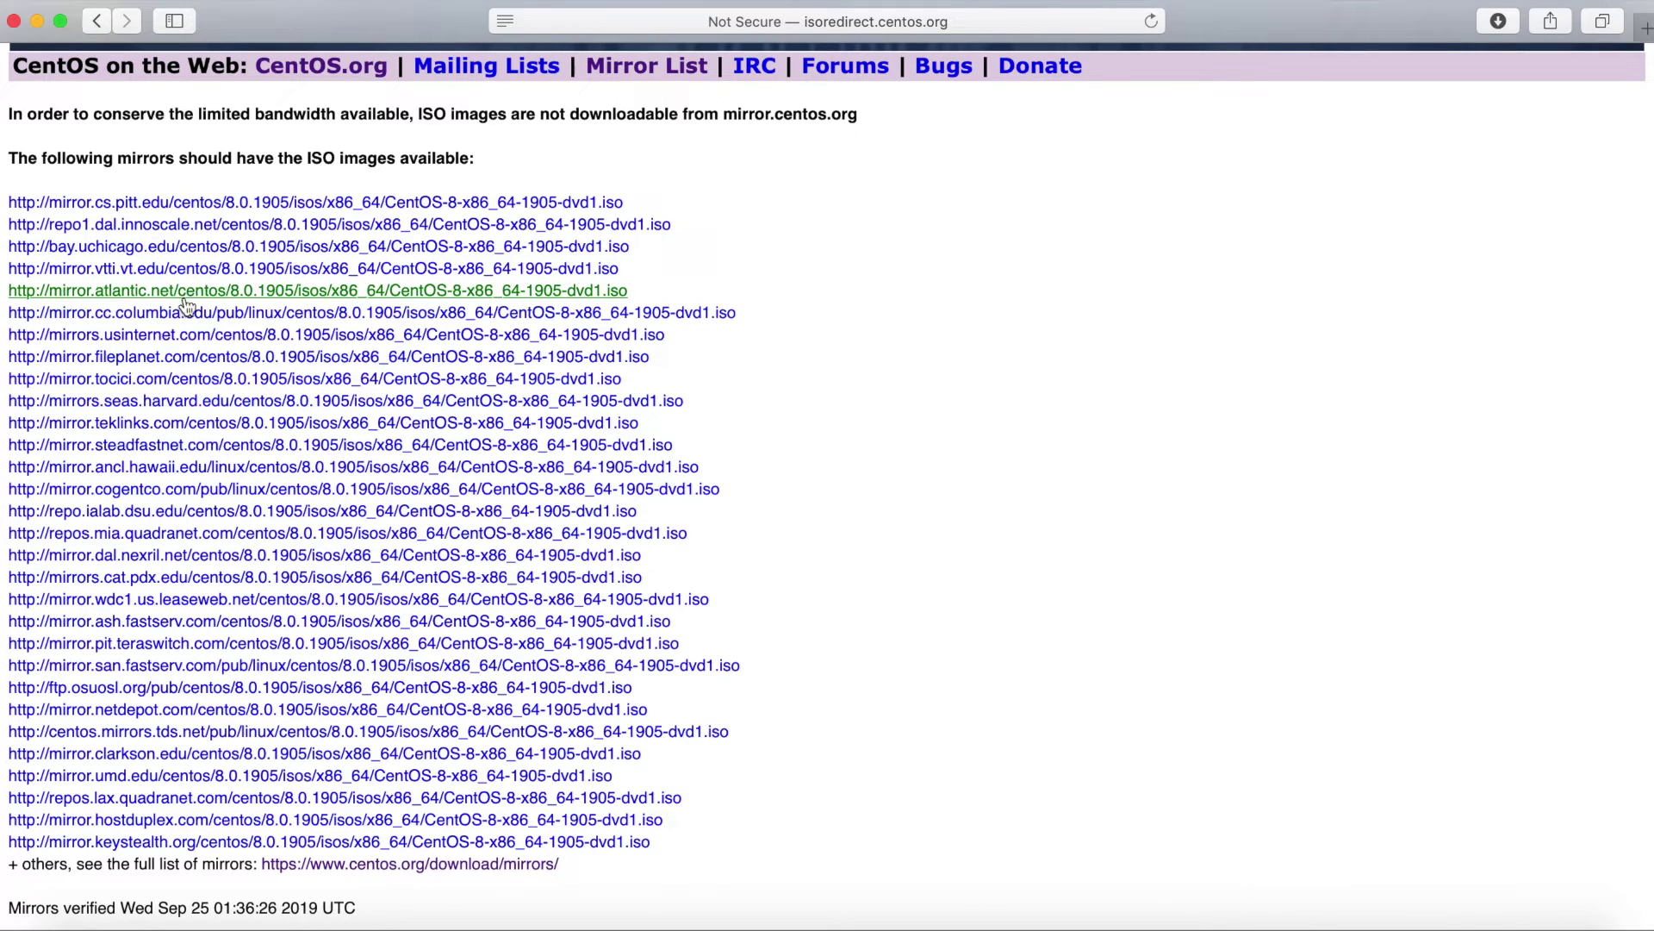
left_click(426, 246)
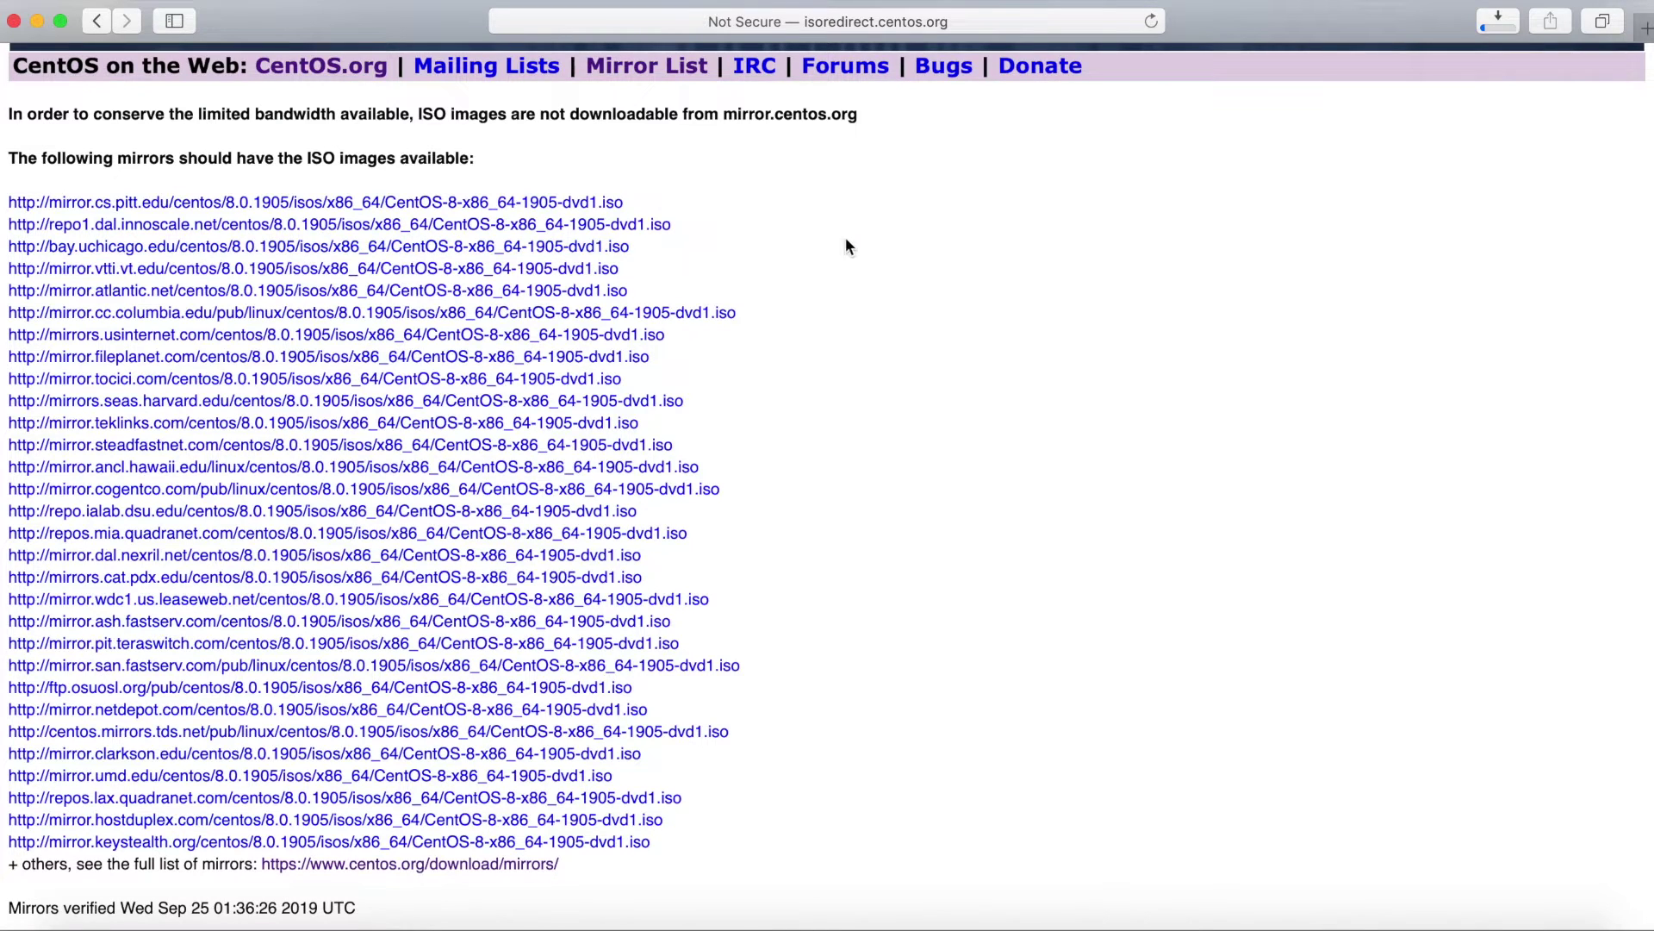
left_click(445, 250)
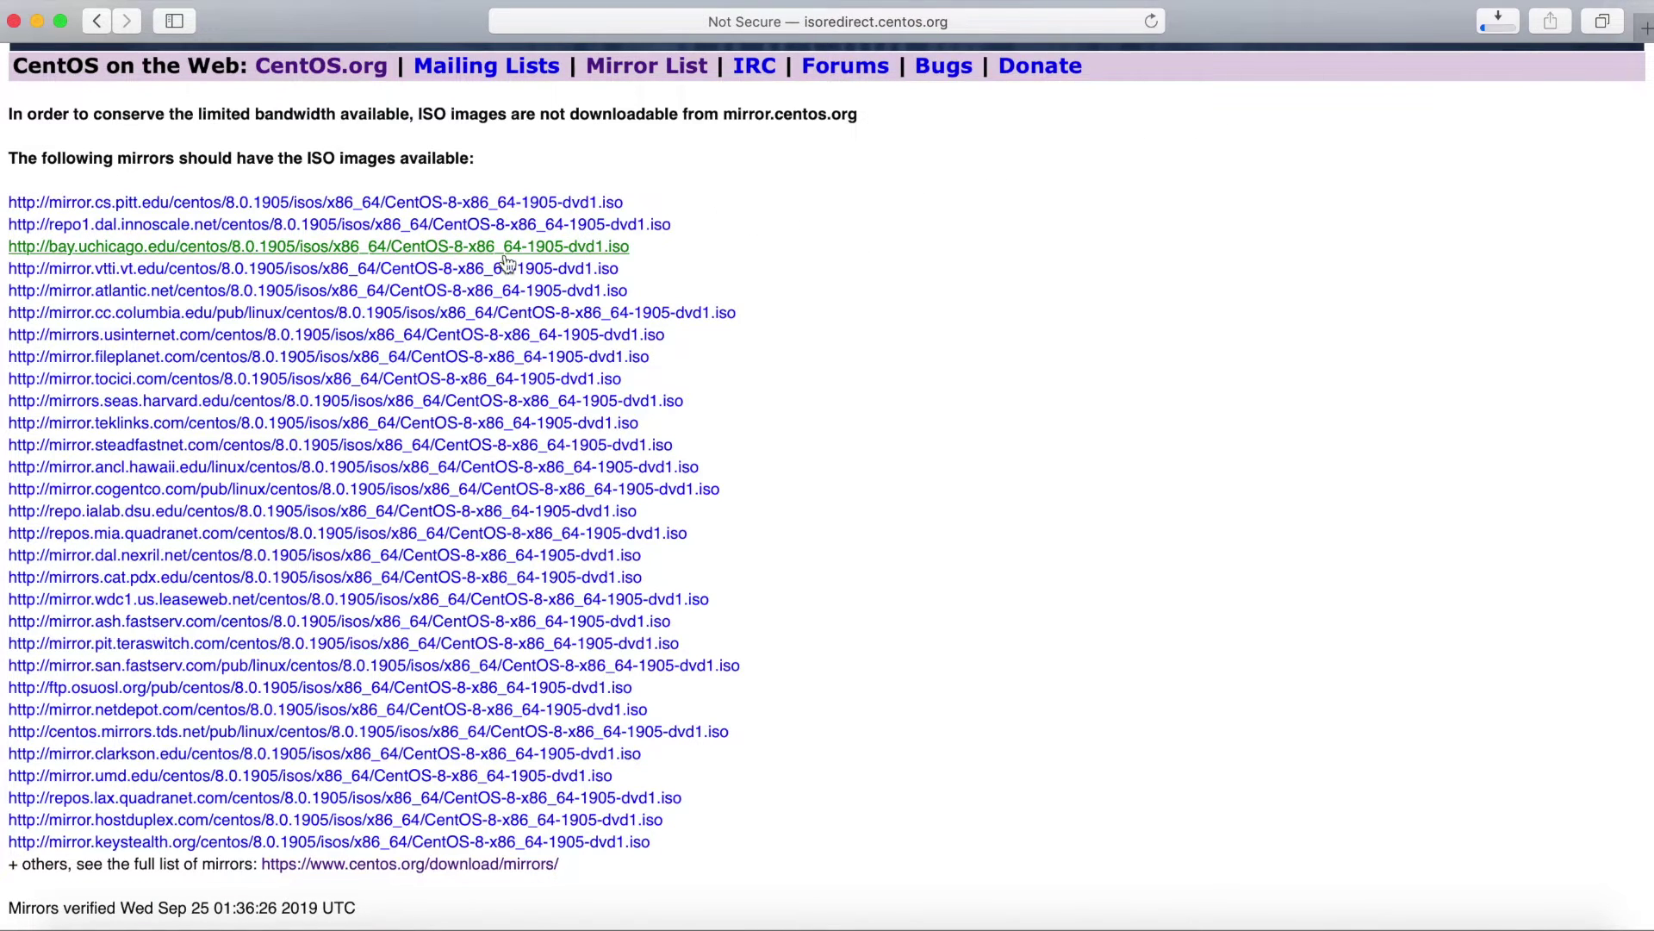
left_click(1497, 21)
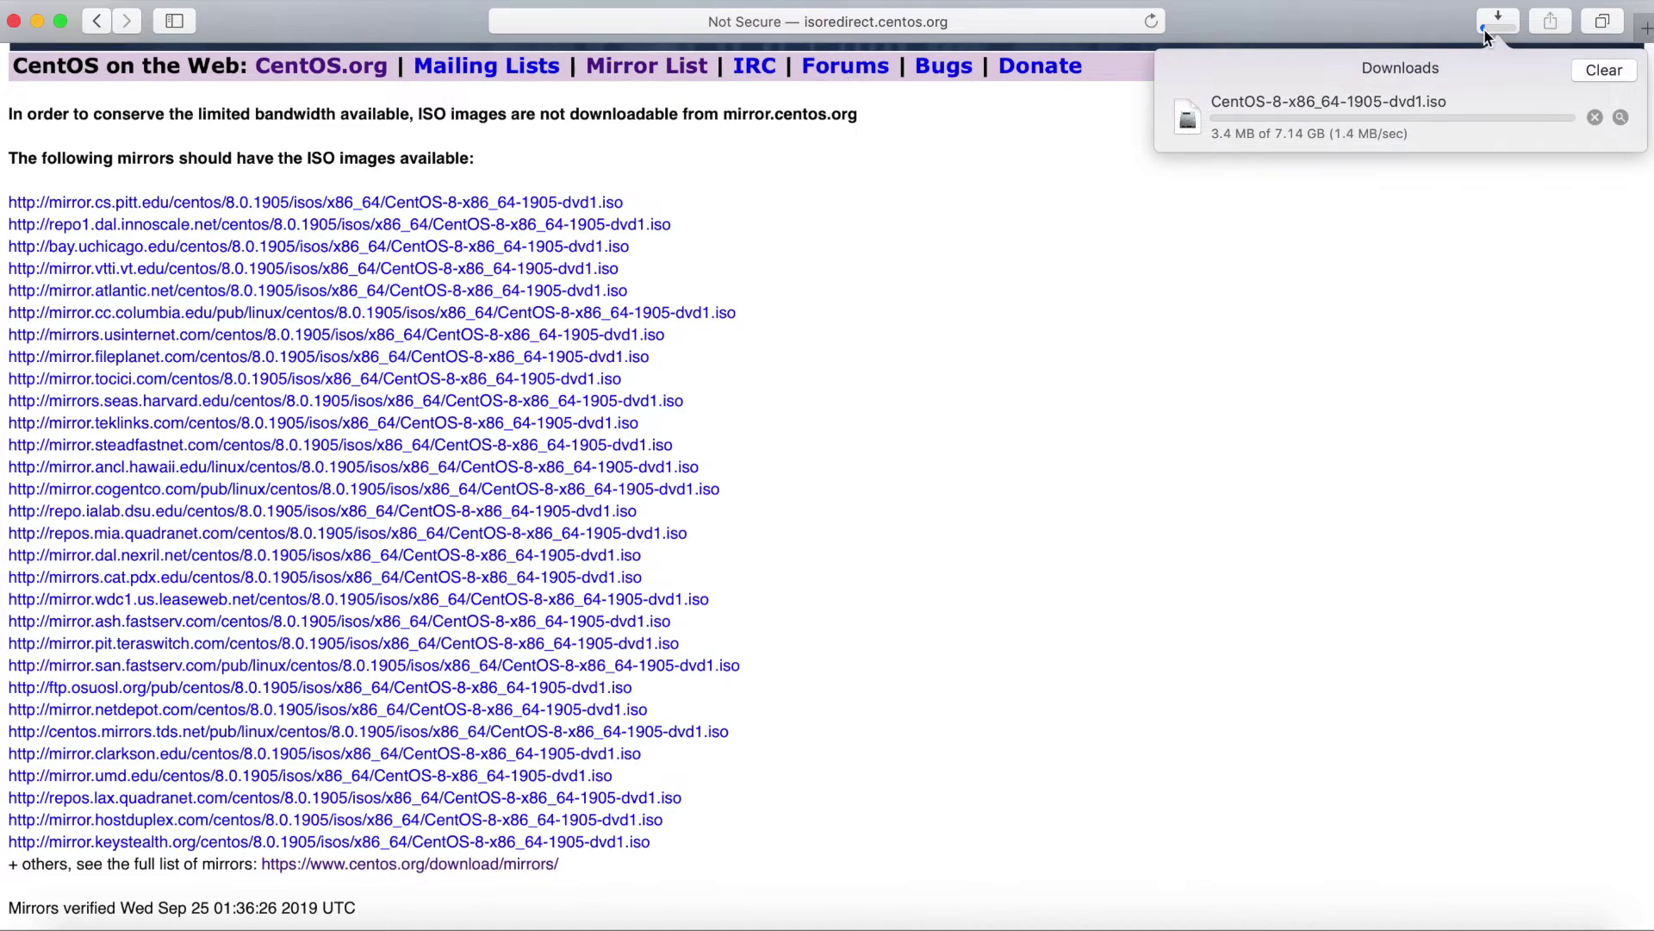
left_click(881, 181)
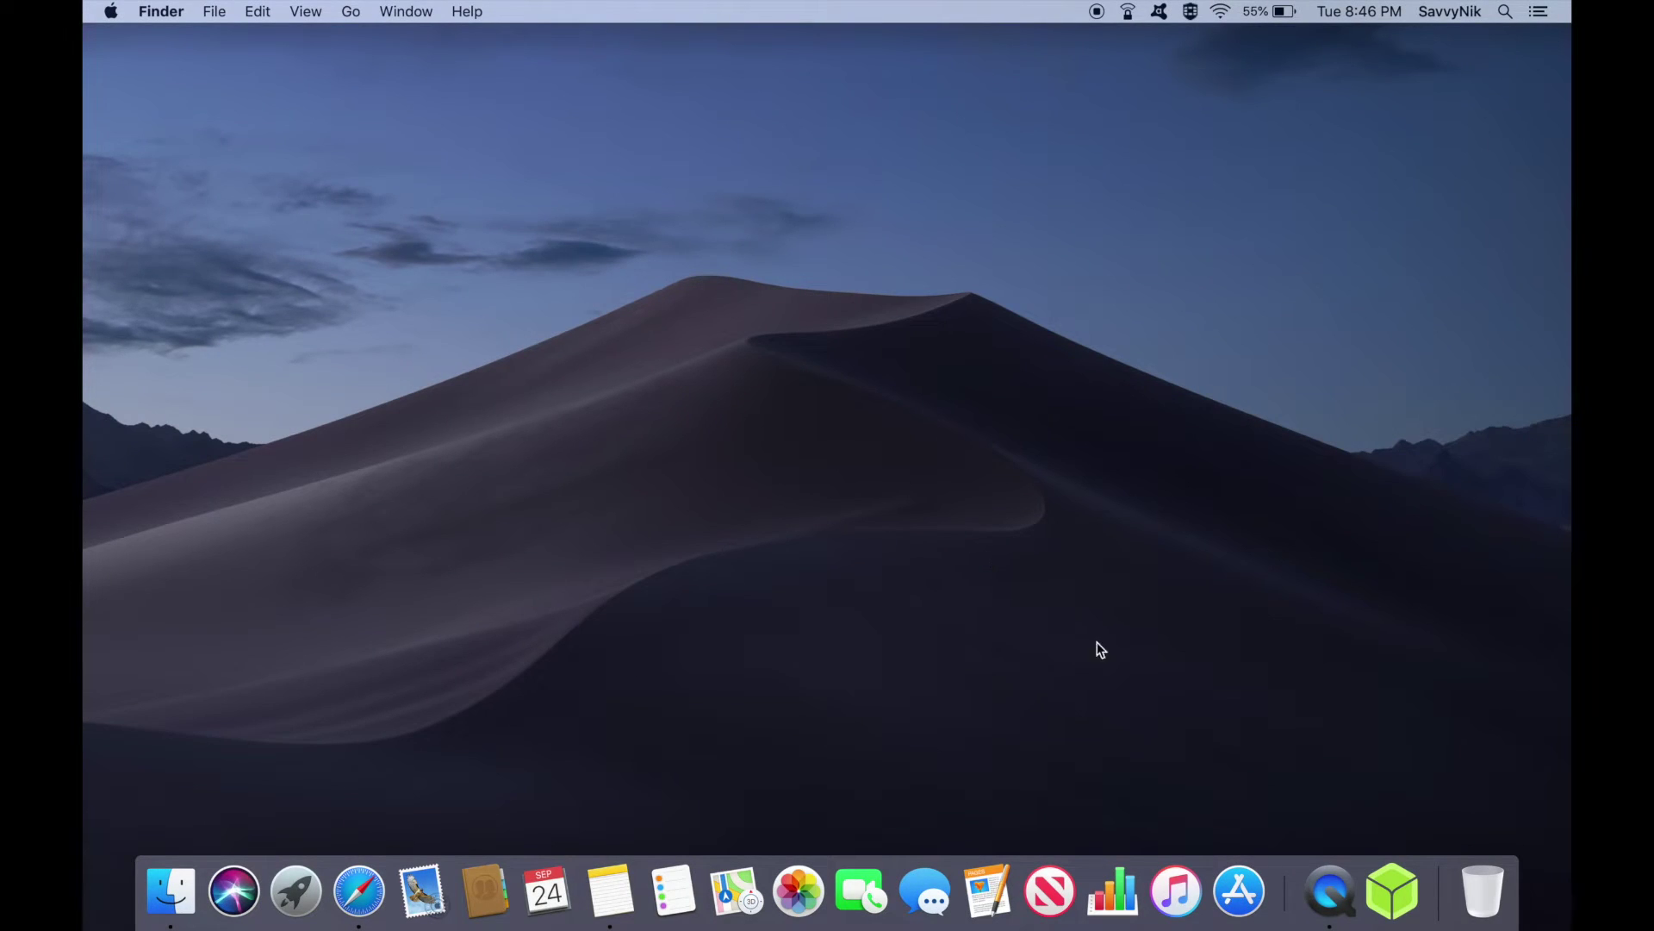
Launch balenaEtcher from the Dock.
left_click(1392, 892)
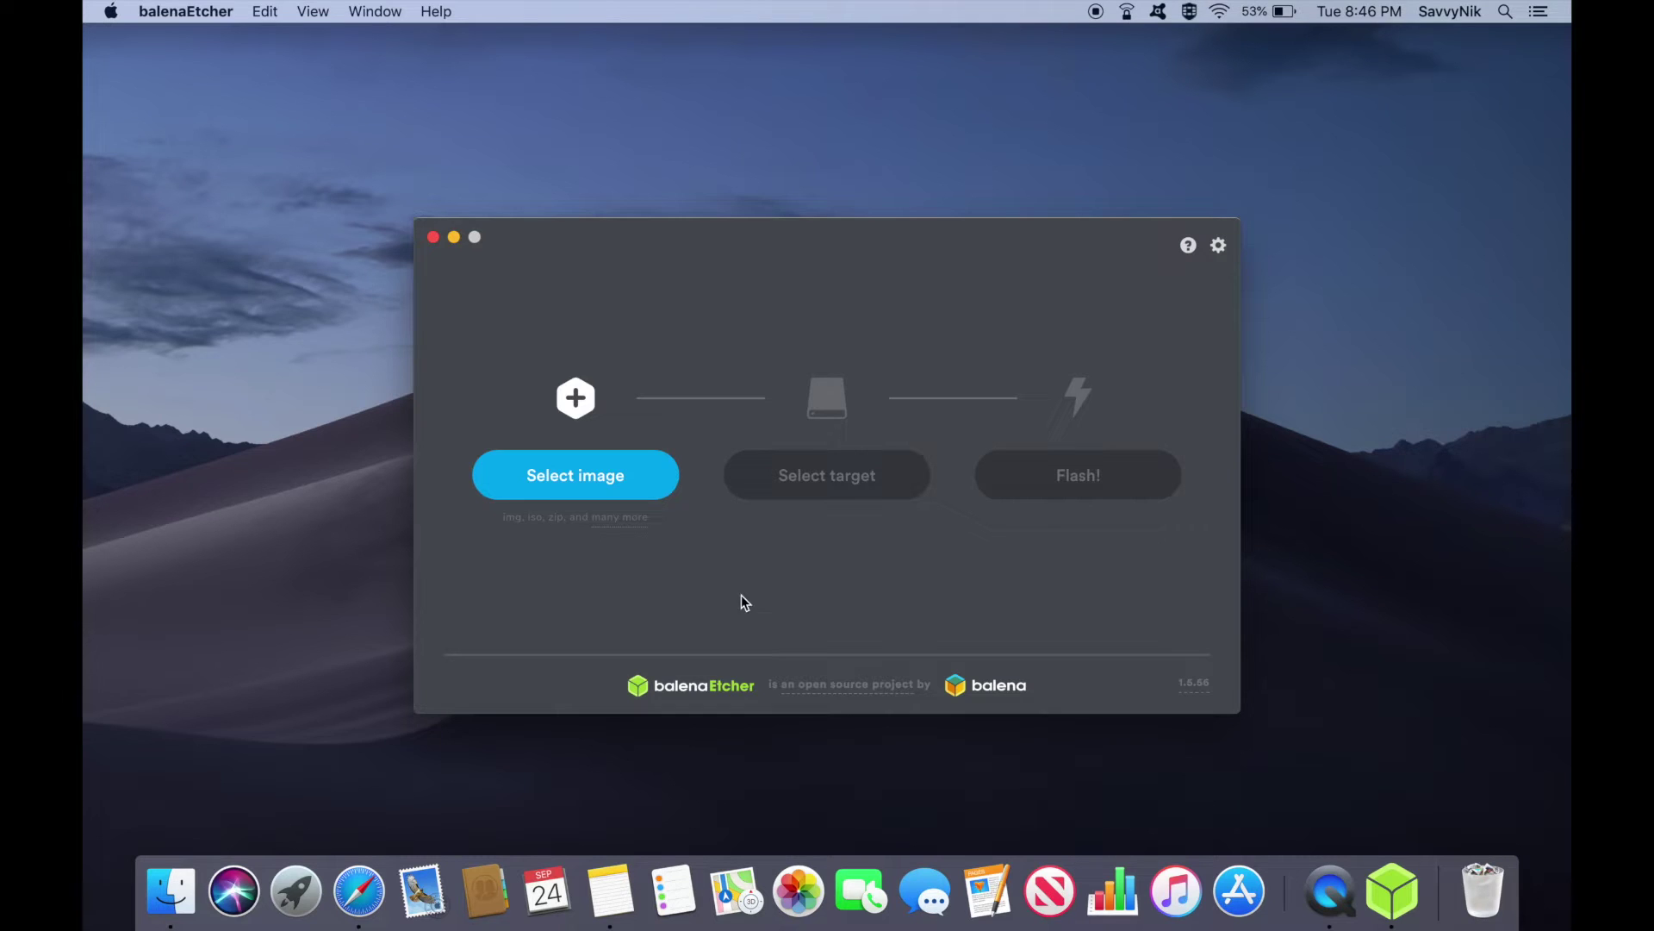
Select CentOS-8-x86_64-1905-dvd1.iso from Downloads as the image to flash.
left_click(625, 491)
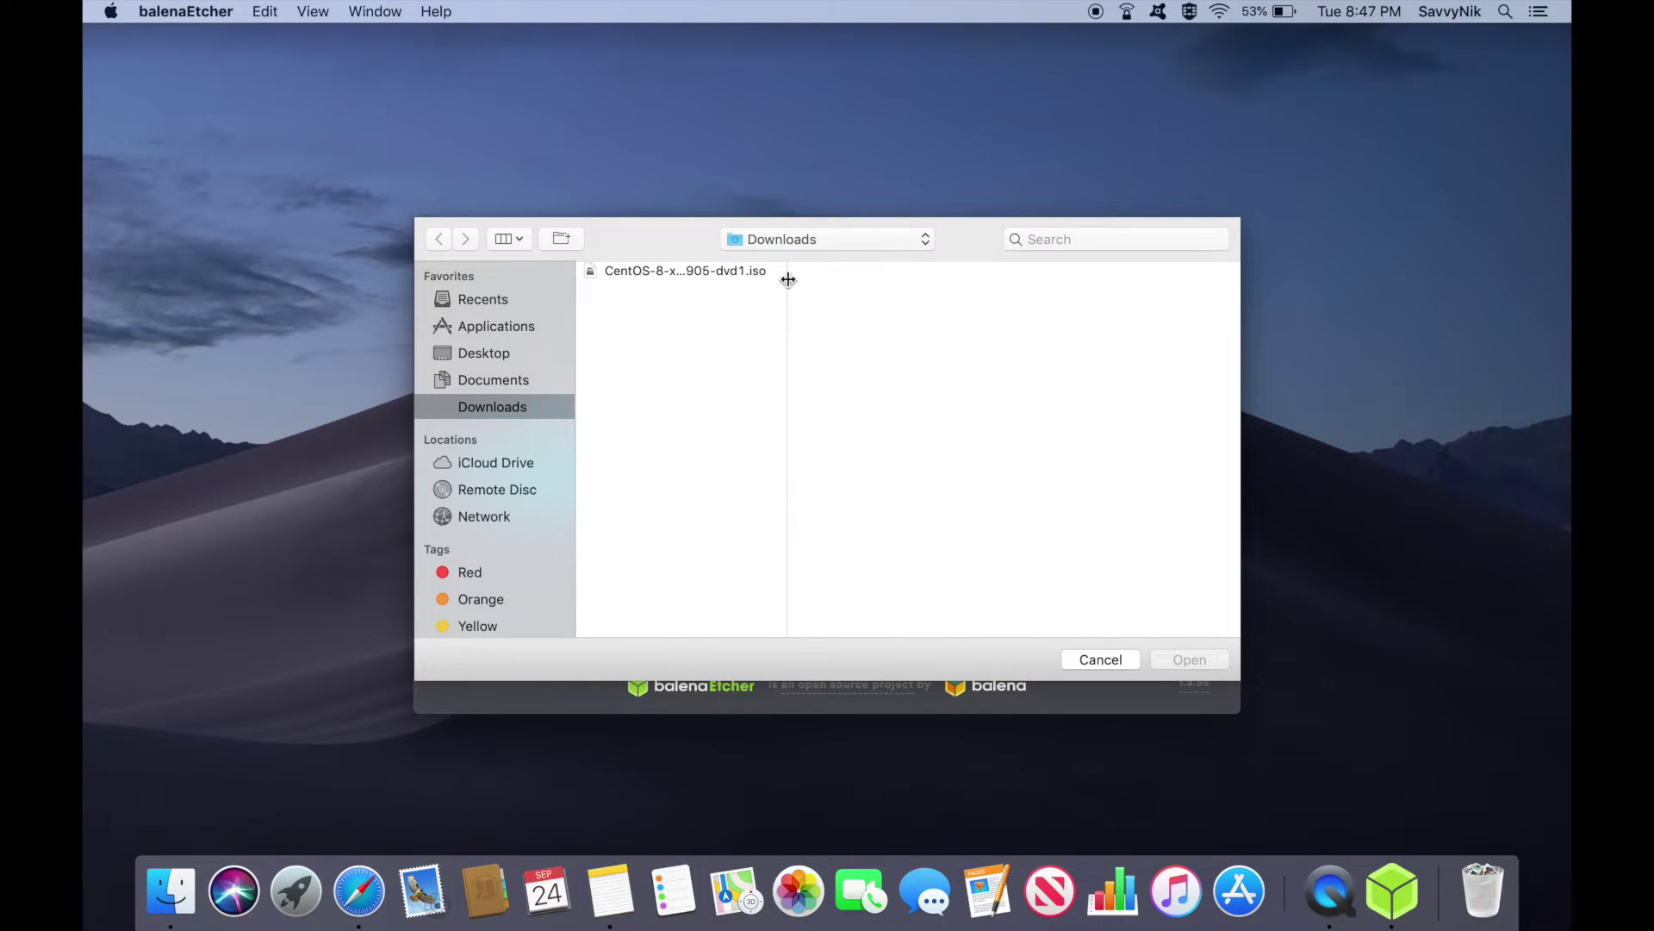
left_click_drag(786, 279, 979, 291)
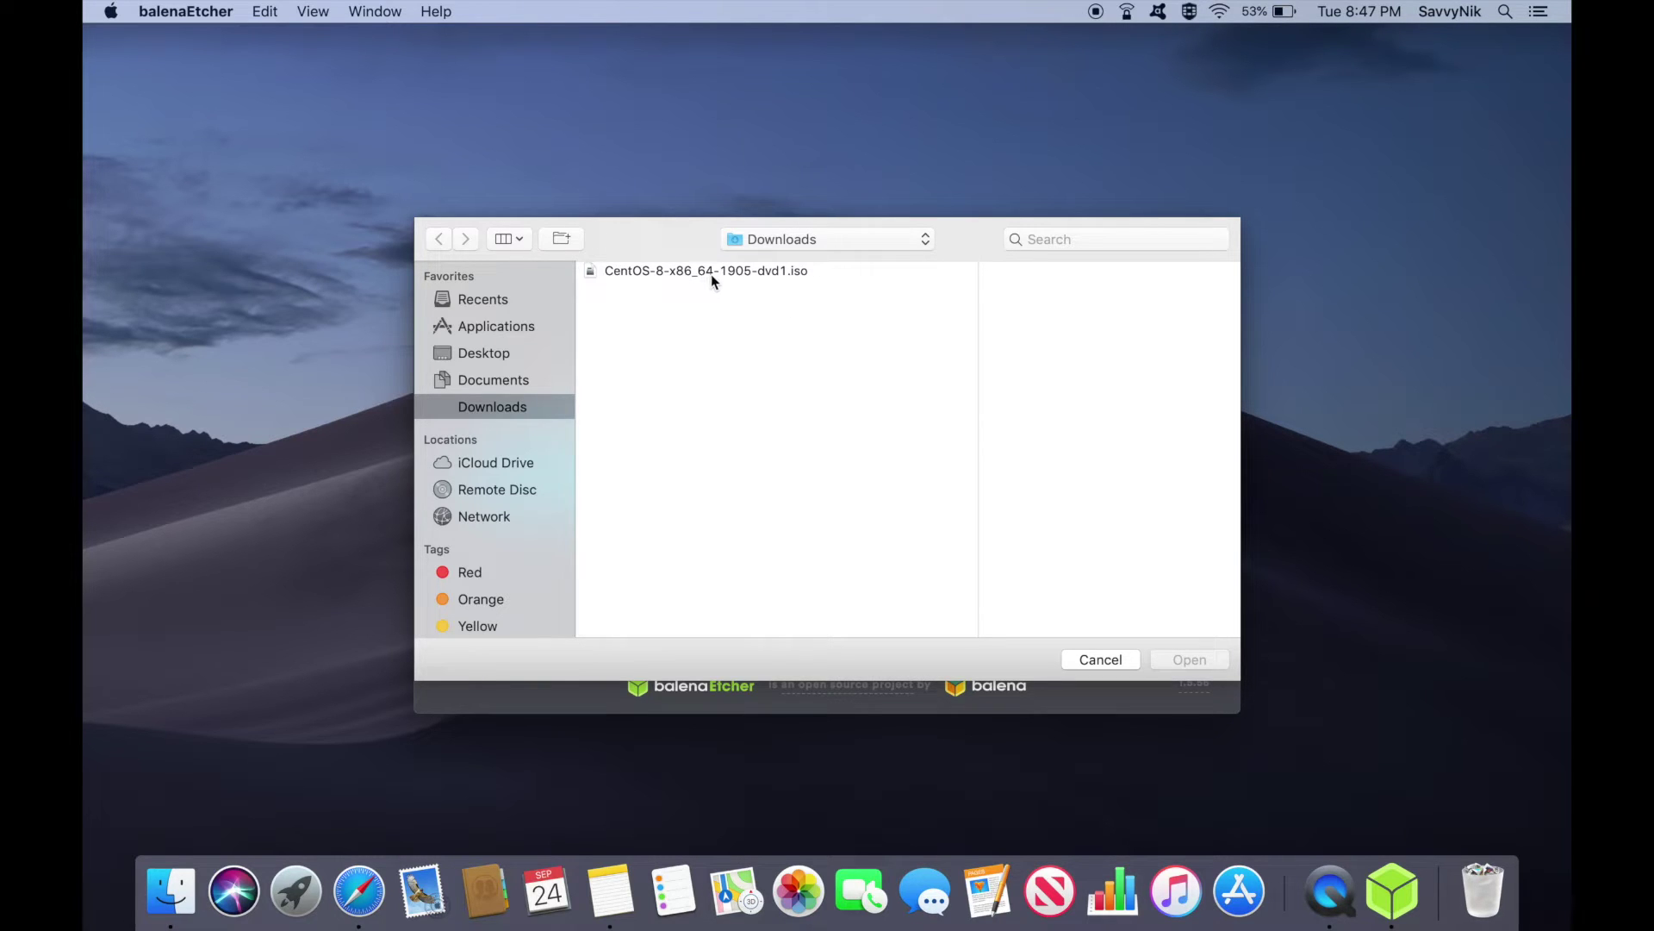
left_click(745, 271)
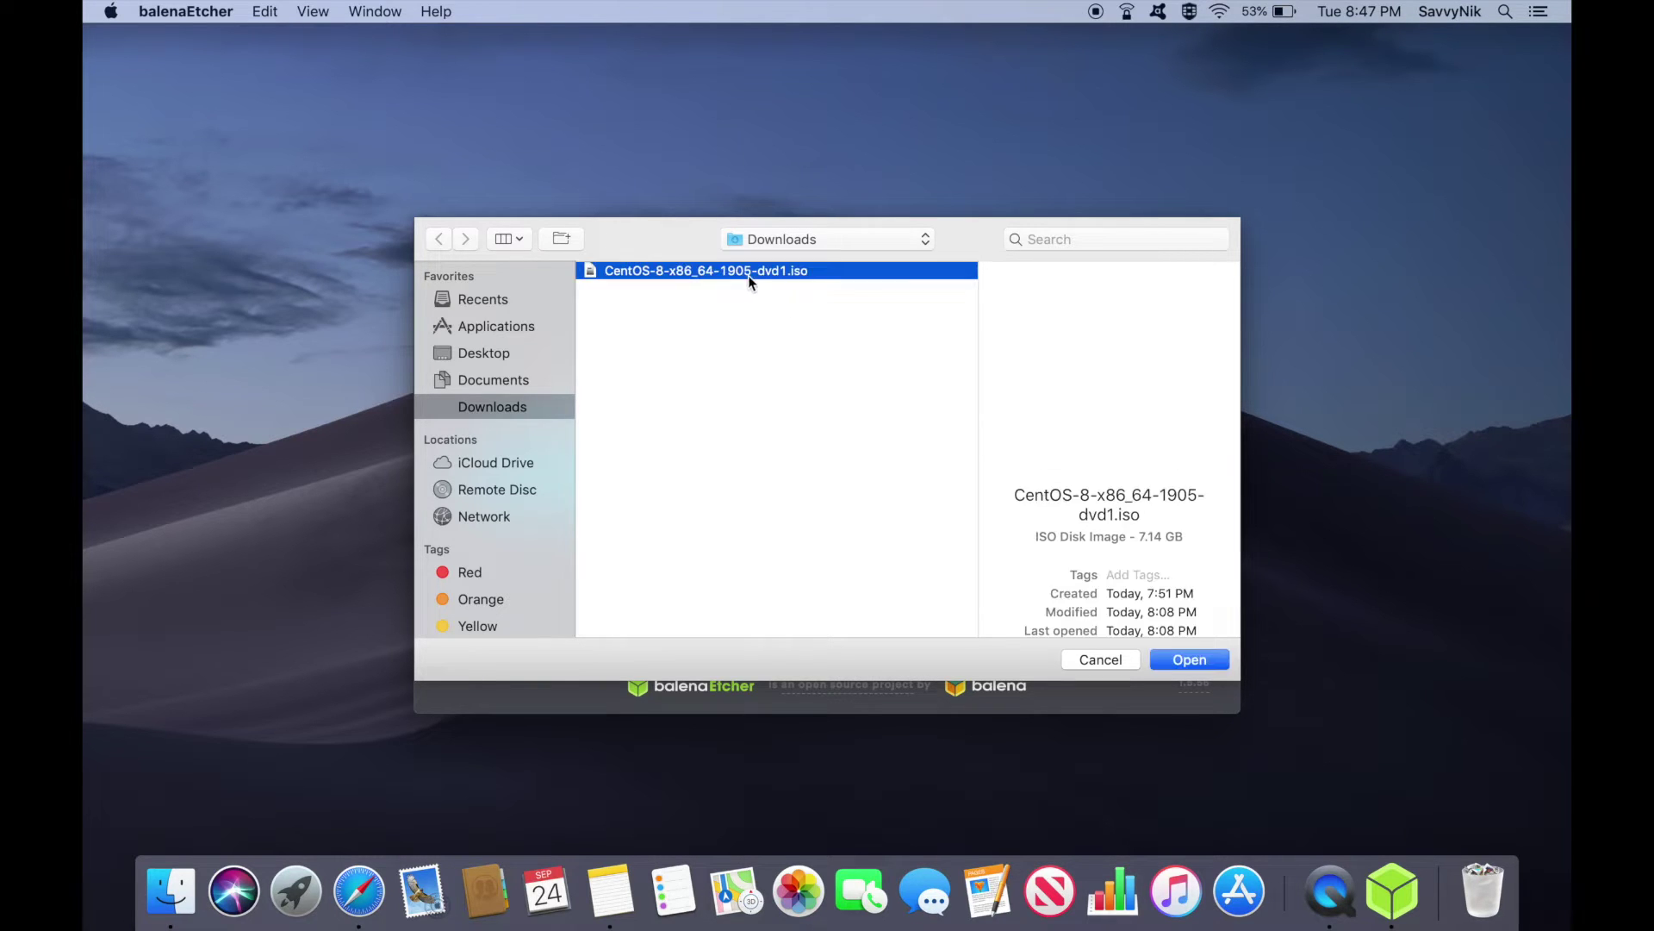
left_click(1178, 660)
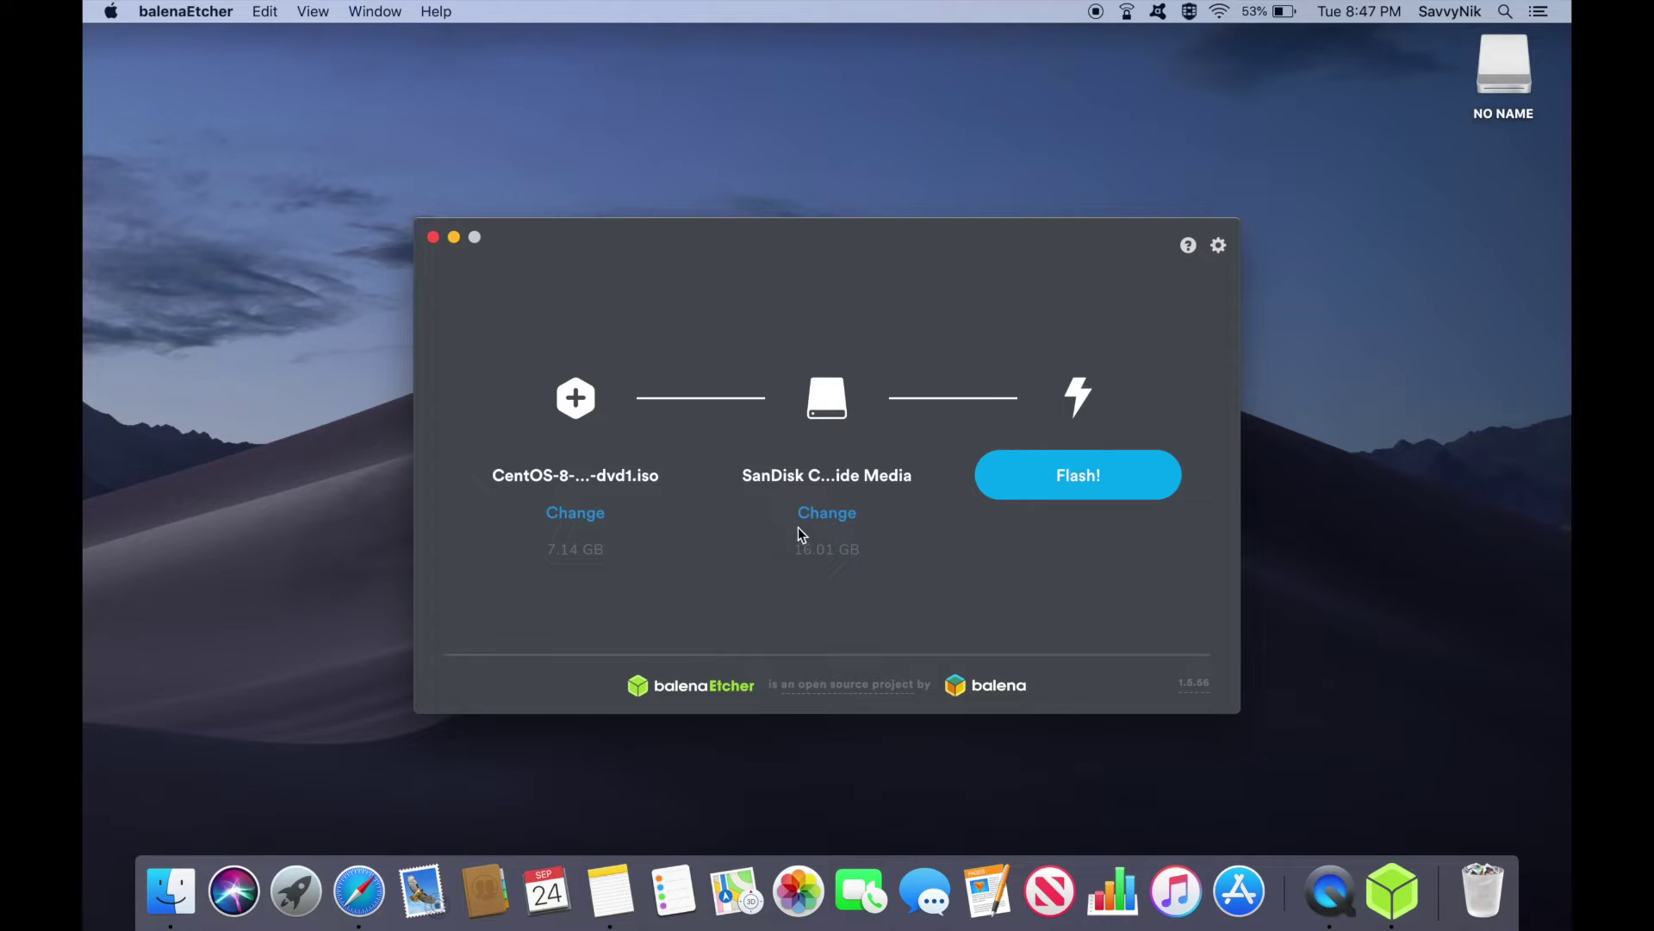
Confirm the 16.01 GB SanDisk drive as the target and start flashing.
left_click(824, 513)
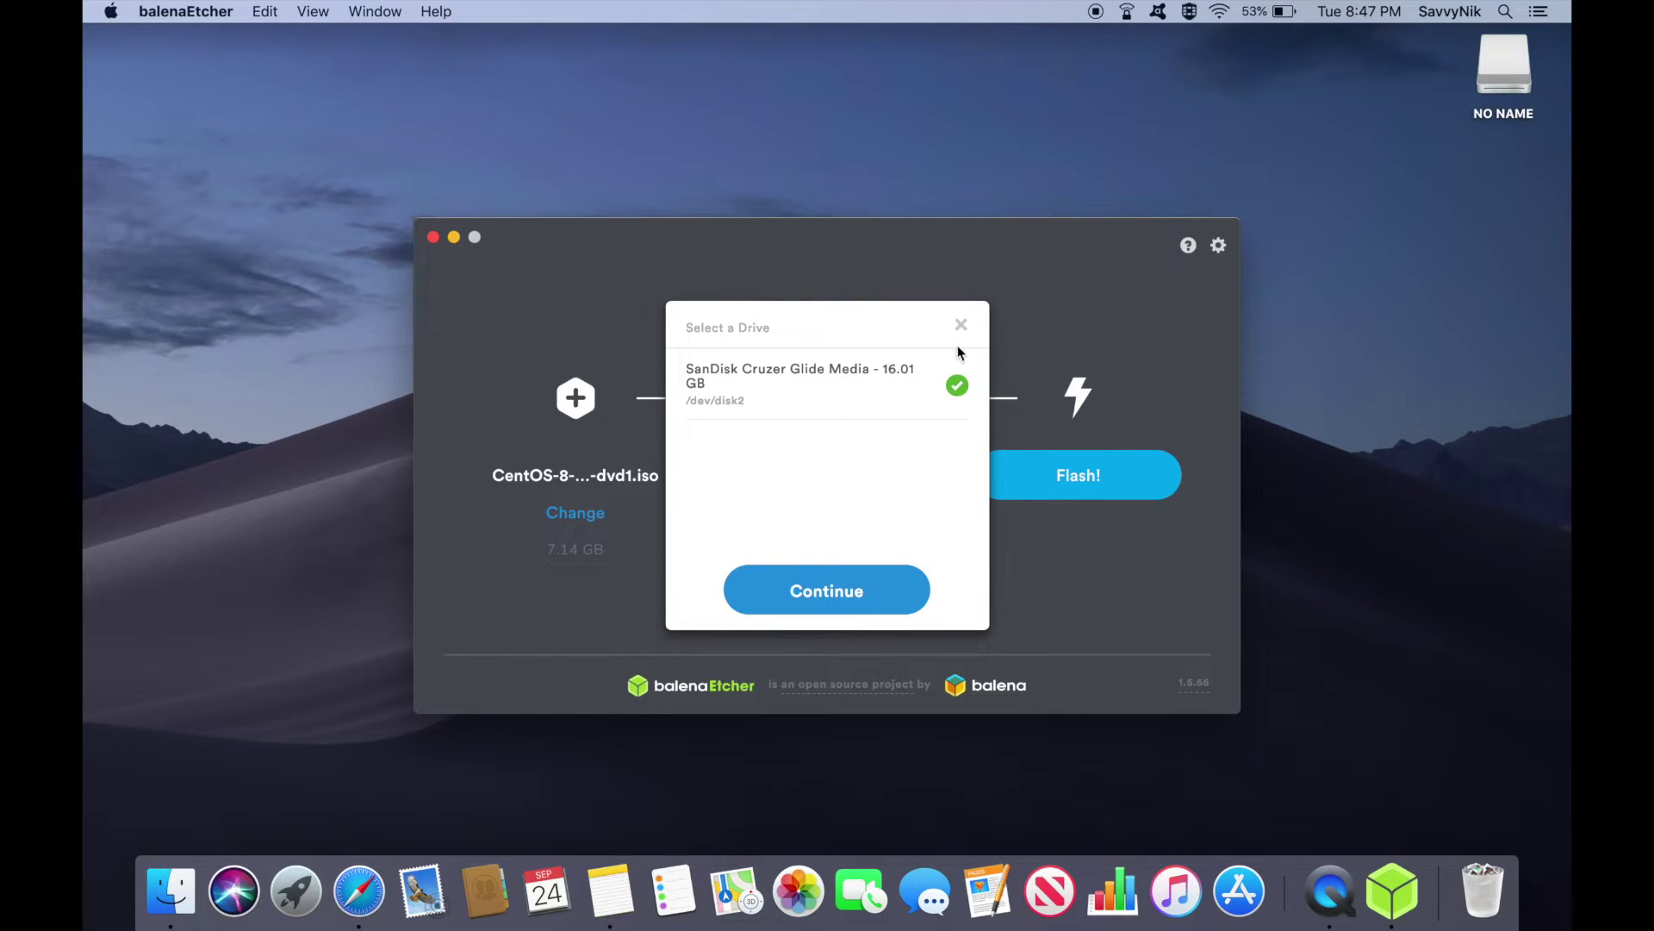
left_click(961, 326)
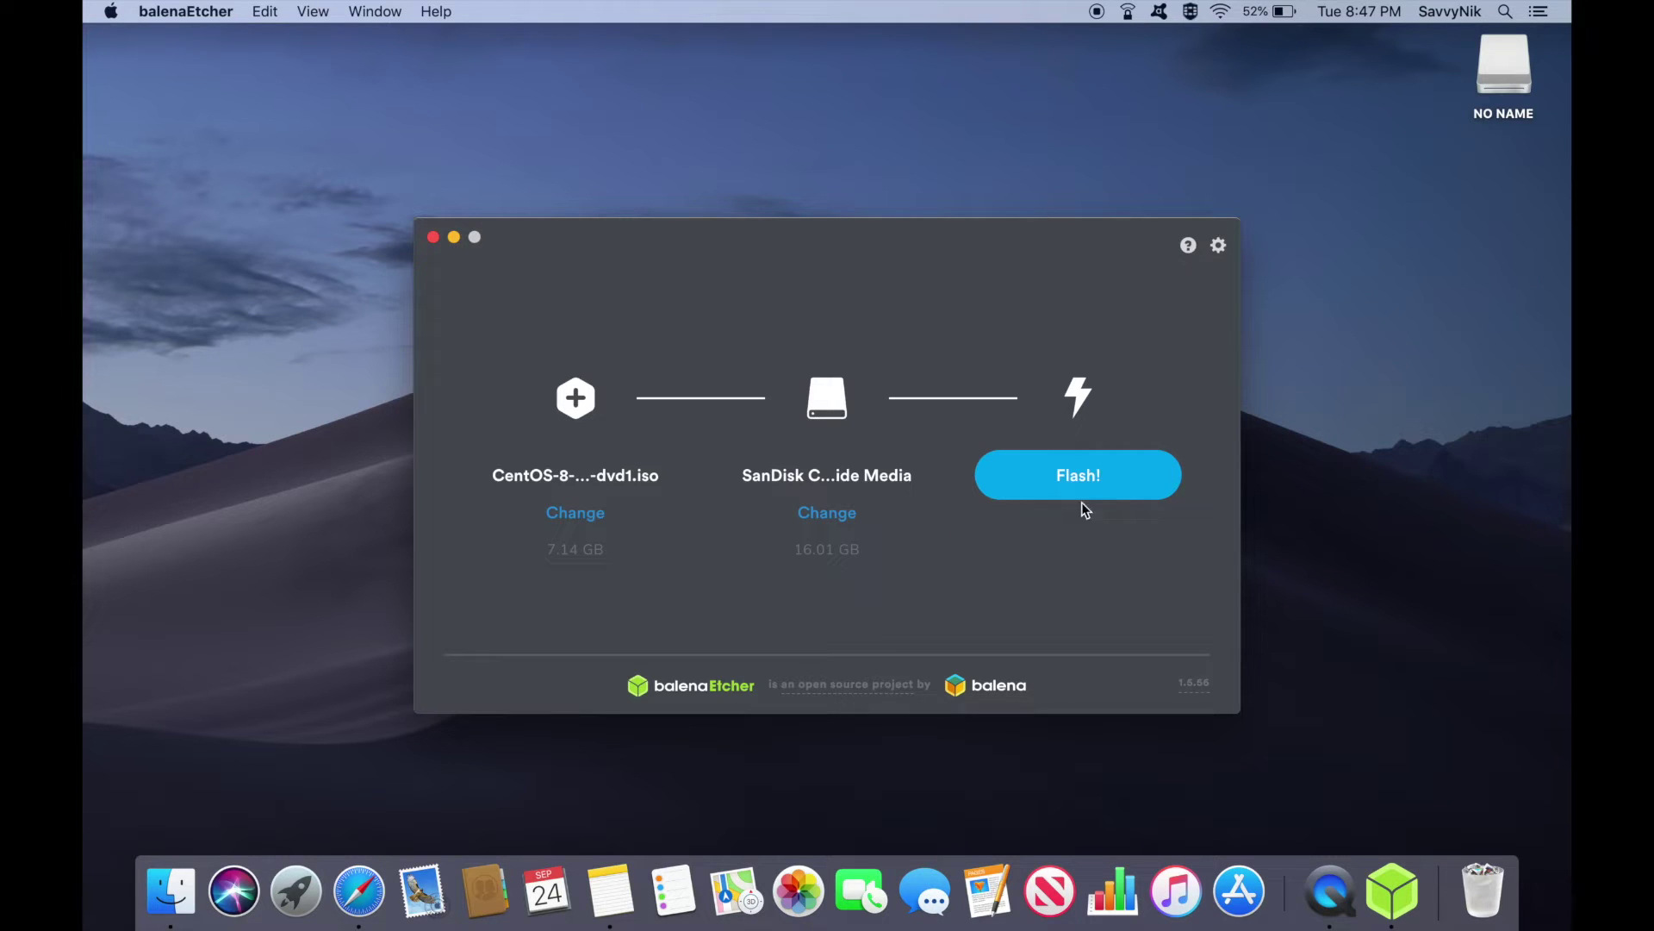
left_click(1073, 460)
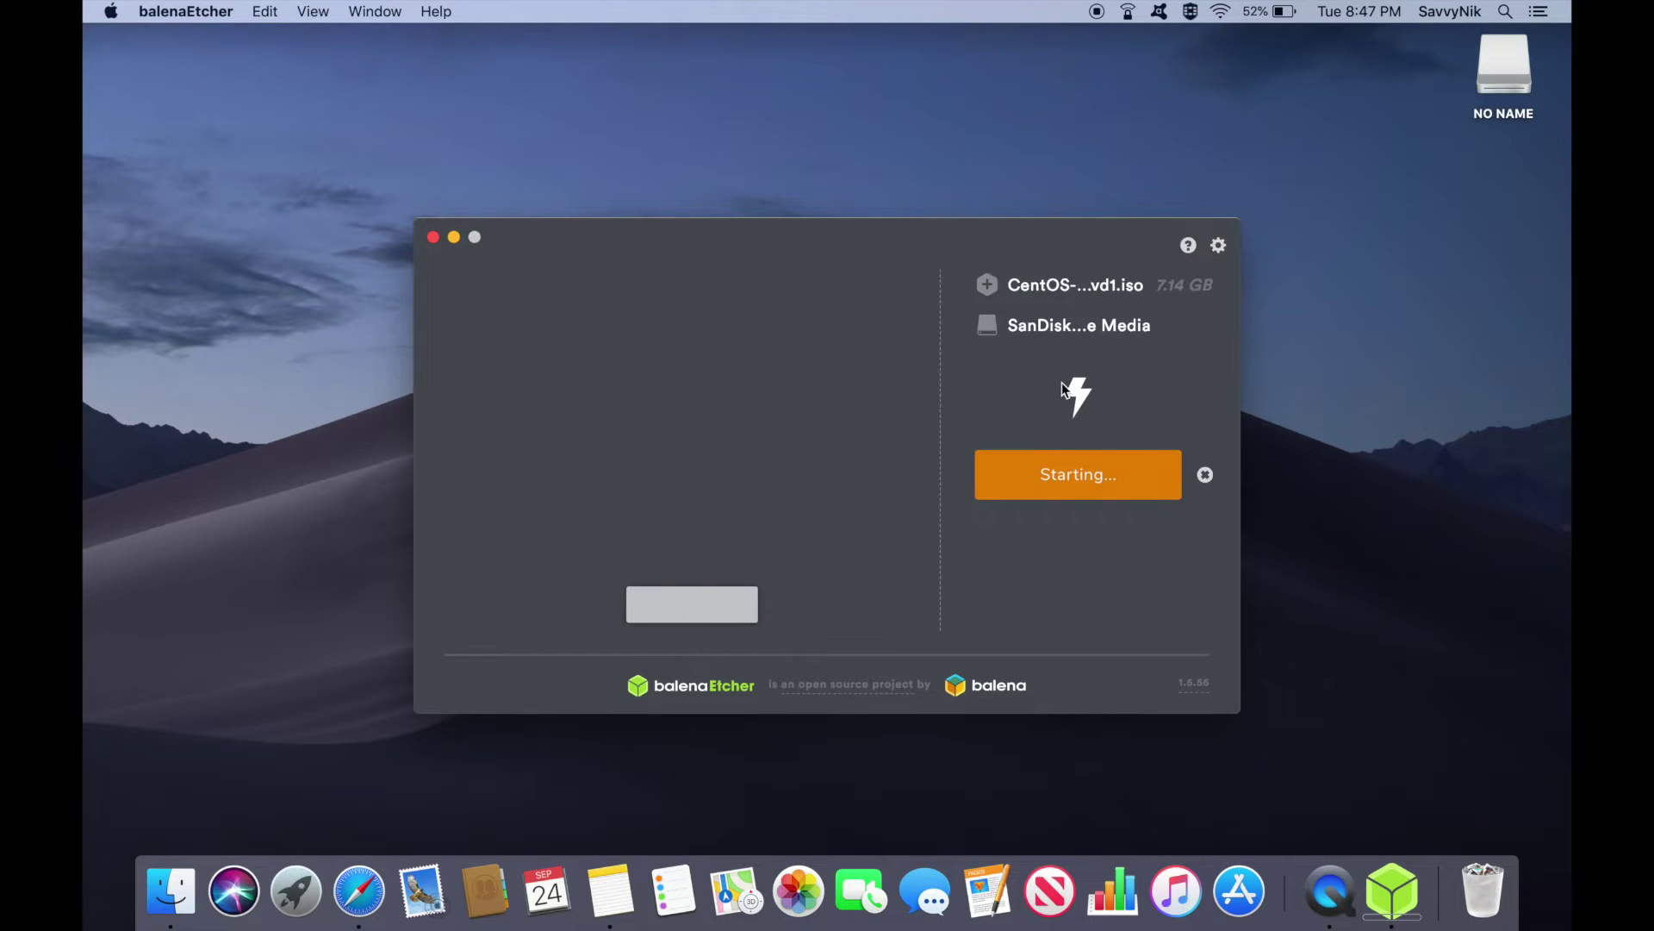
Enter the macOS account password to authorise writing the ISO to the USB drive.
type("••••••")
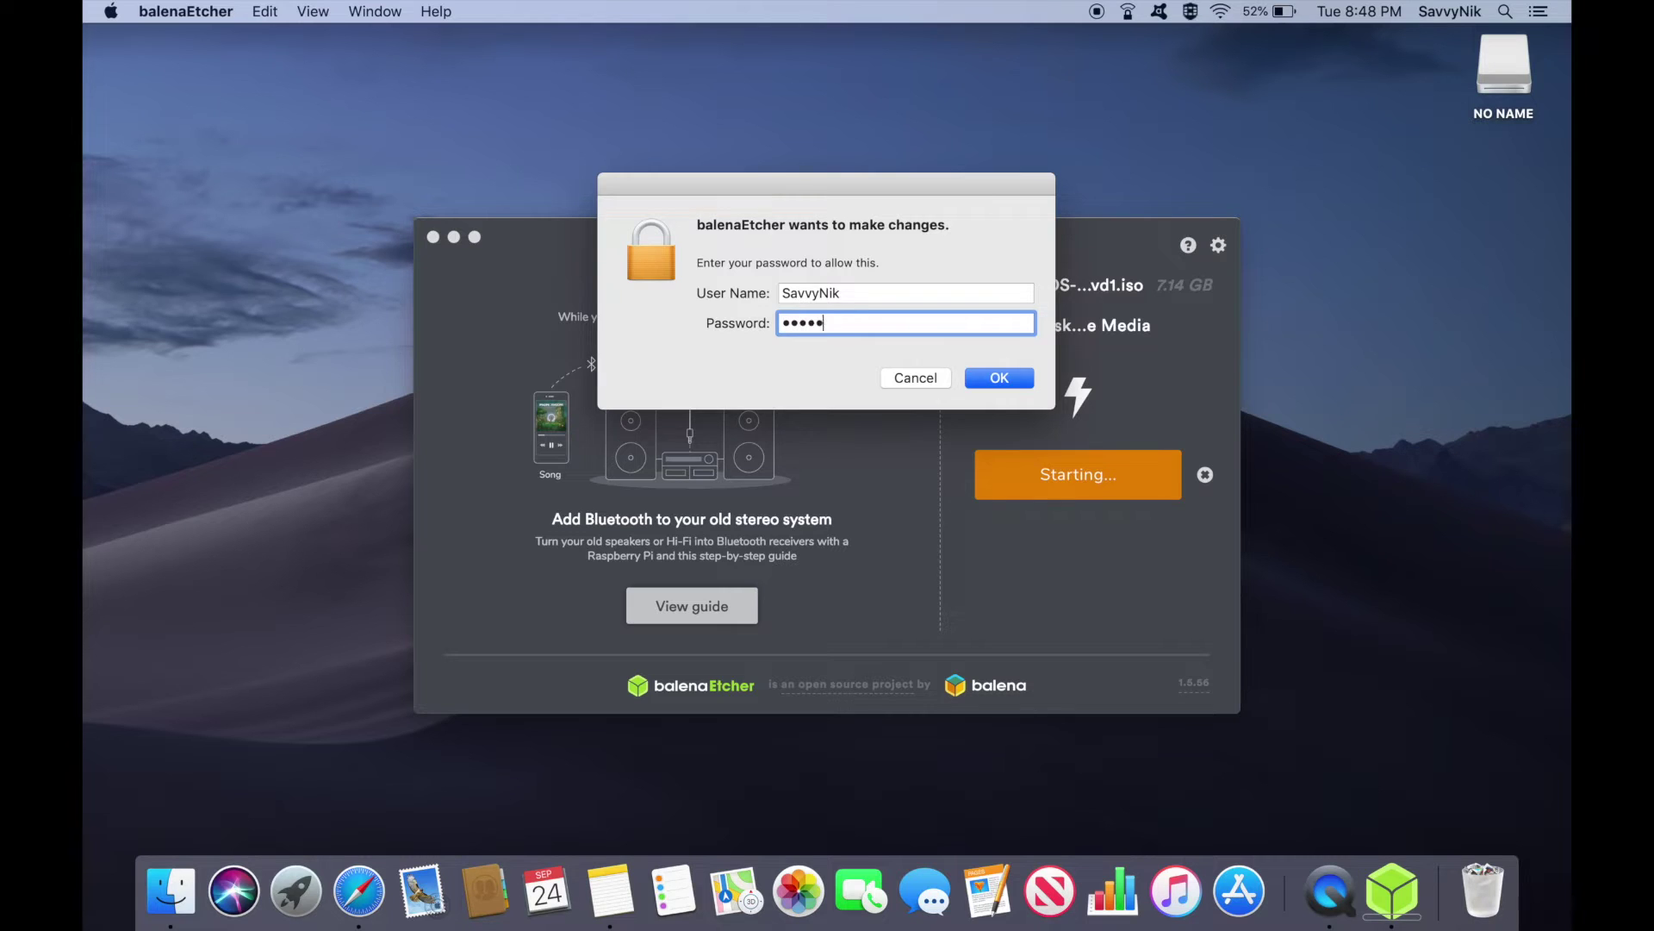
key("Return")
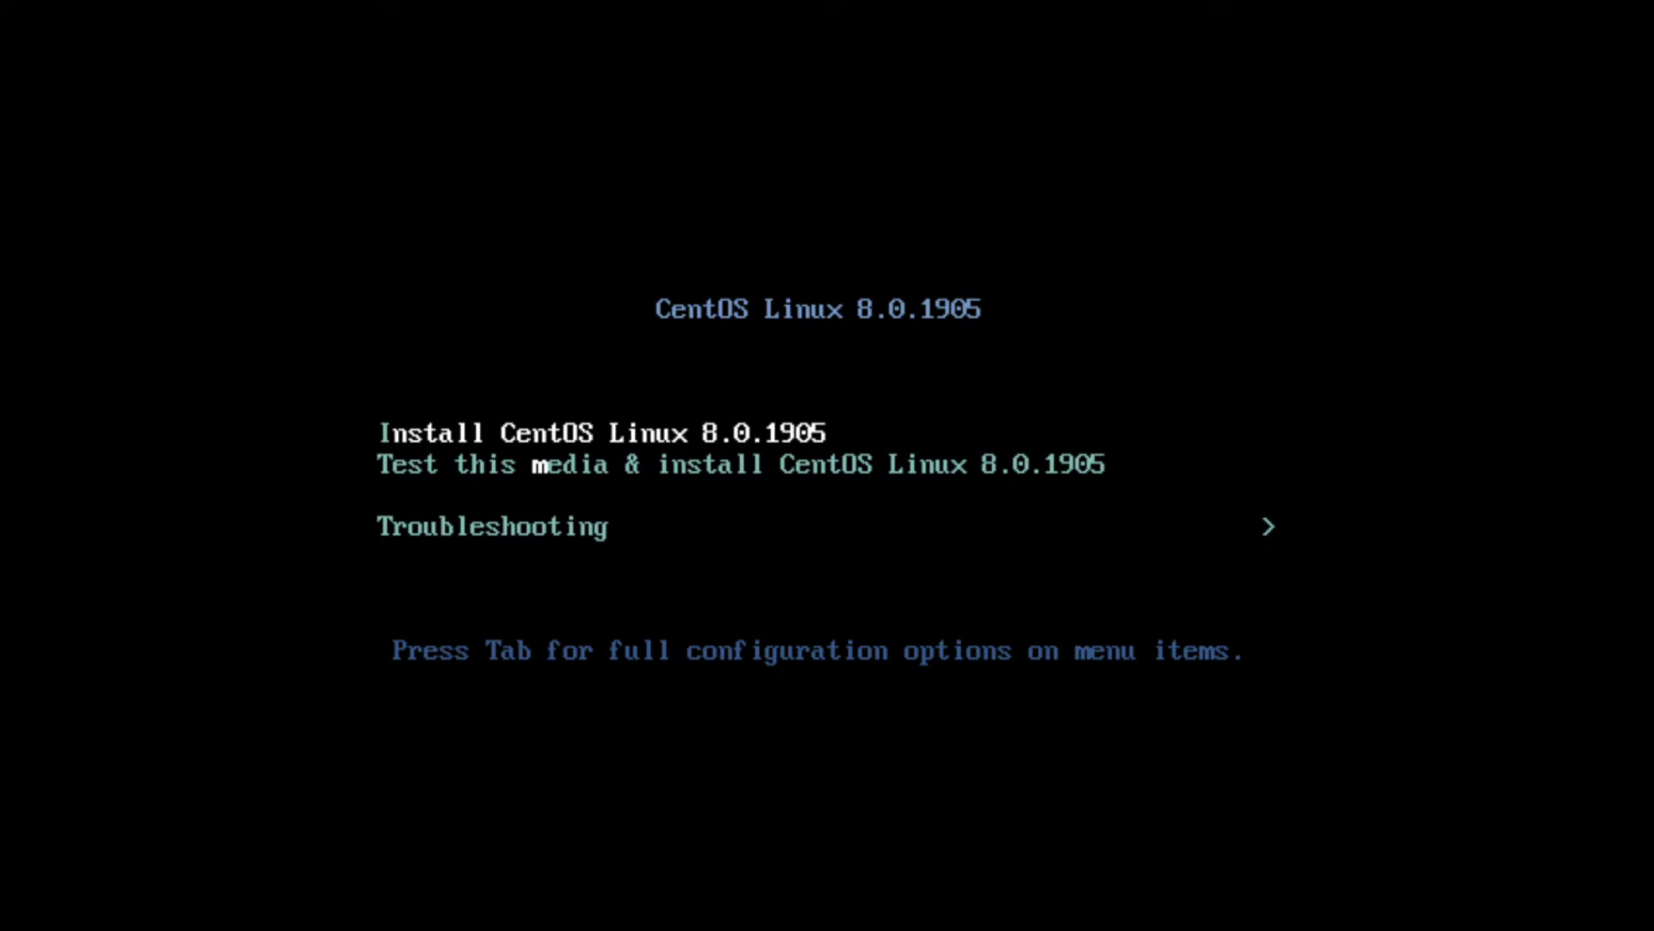
Boot the Install CentOS Linux 8.0.1905 entry and continue with English (United States).
key("Down")
key("Up")
key("Return")
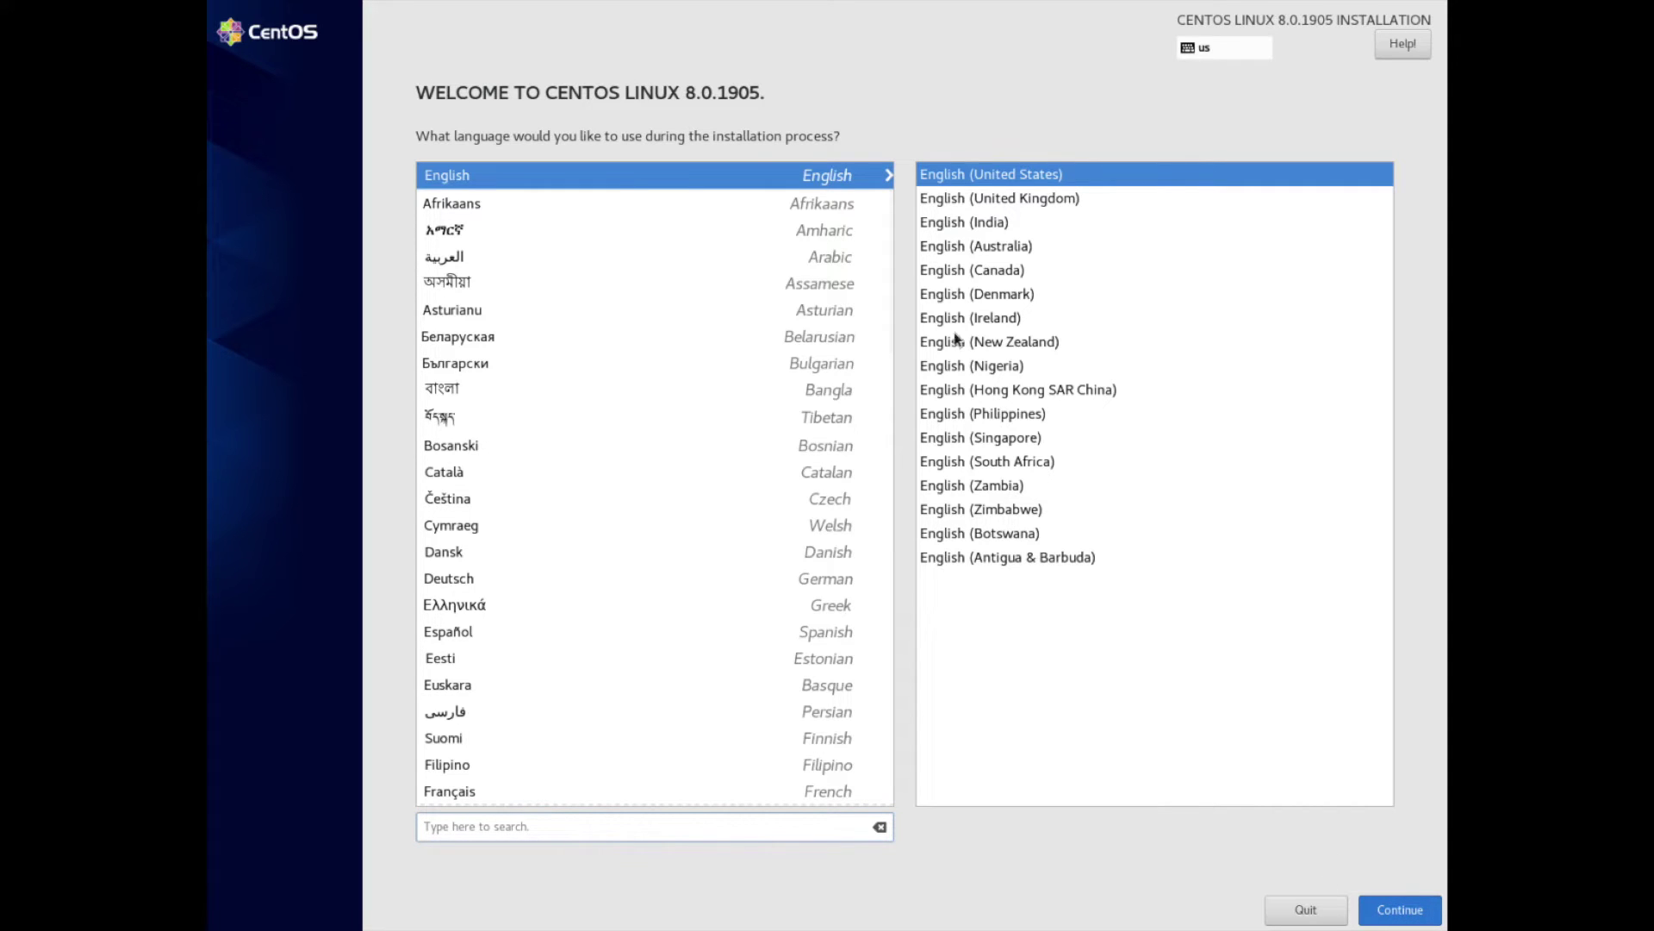
left_click(1395, 911)
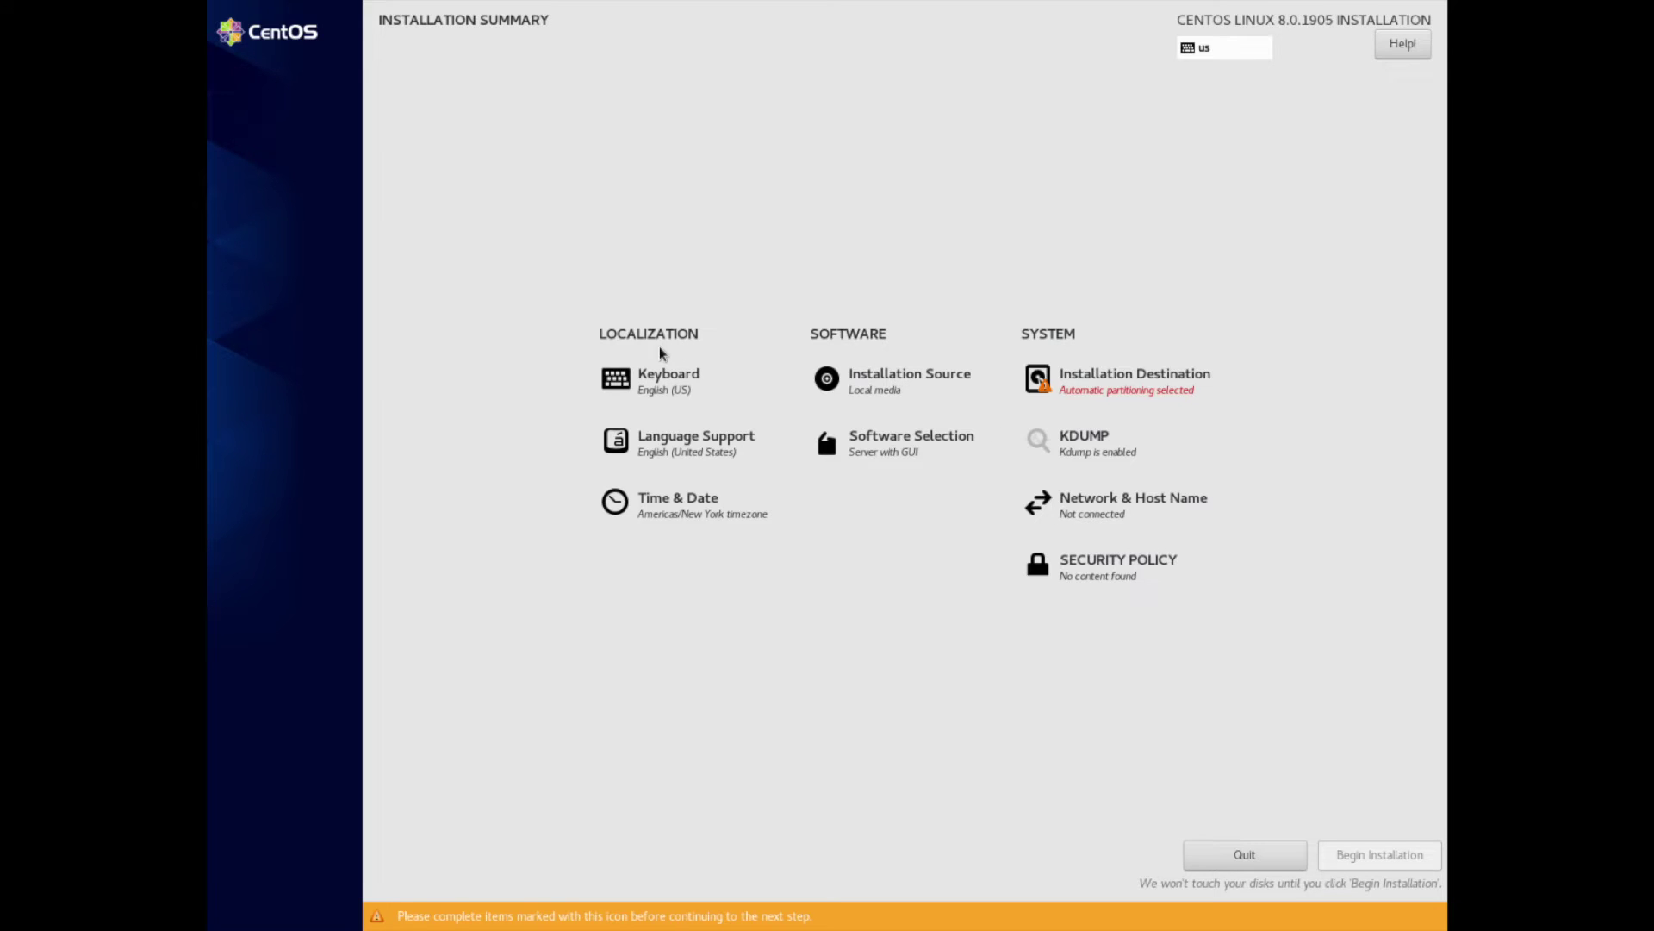
Keep the English (US) keyboard layout and English language support.
left_click(685, 394)
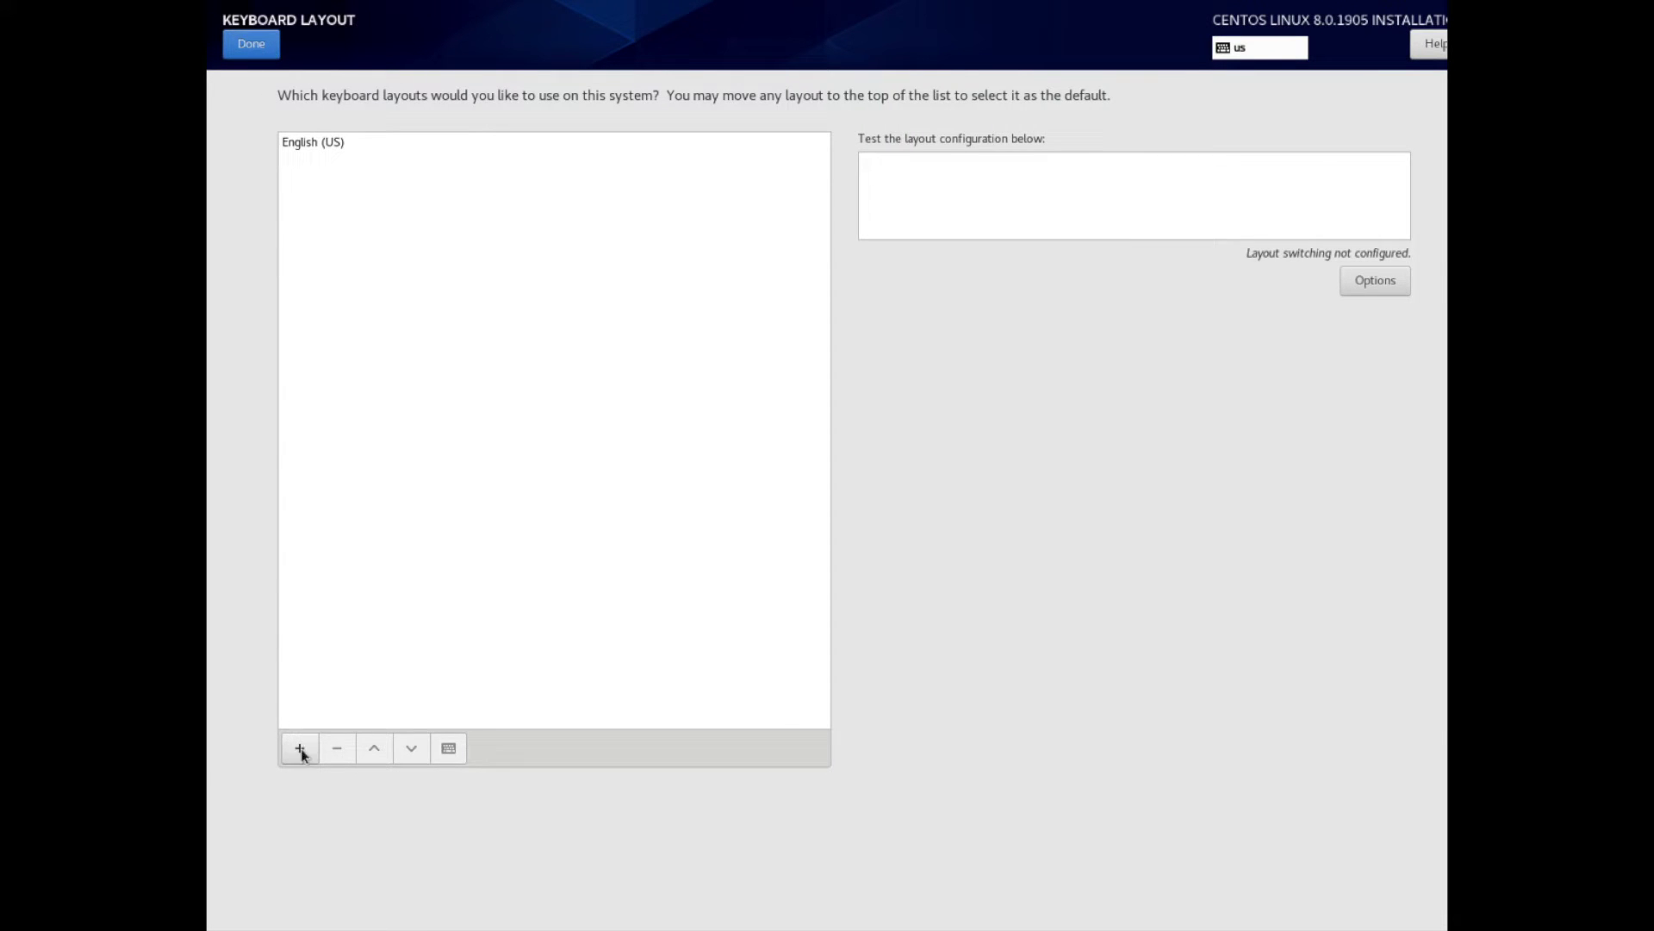
left_click(252, 43)
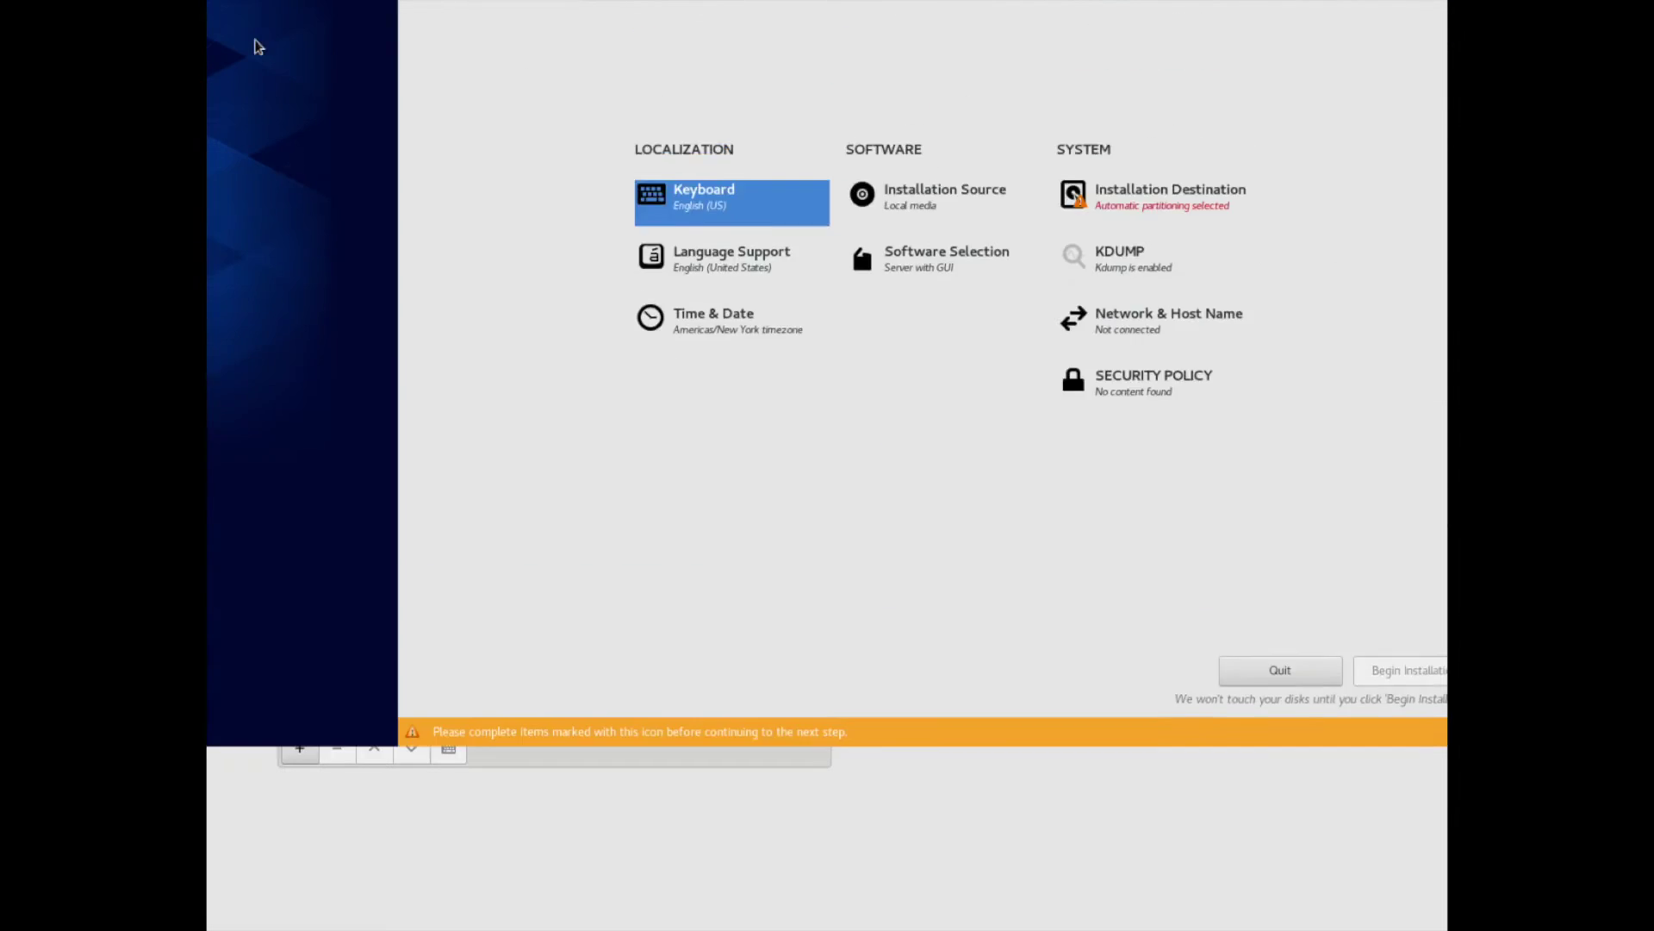
left_click(740, 449)
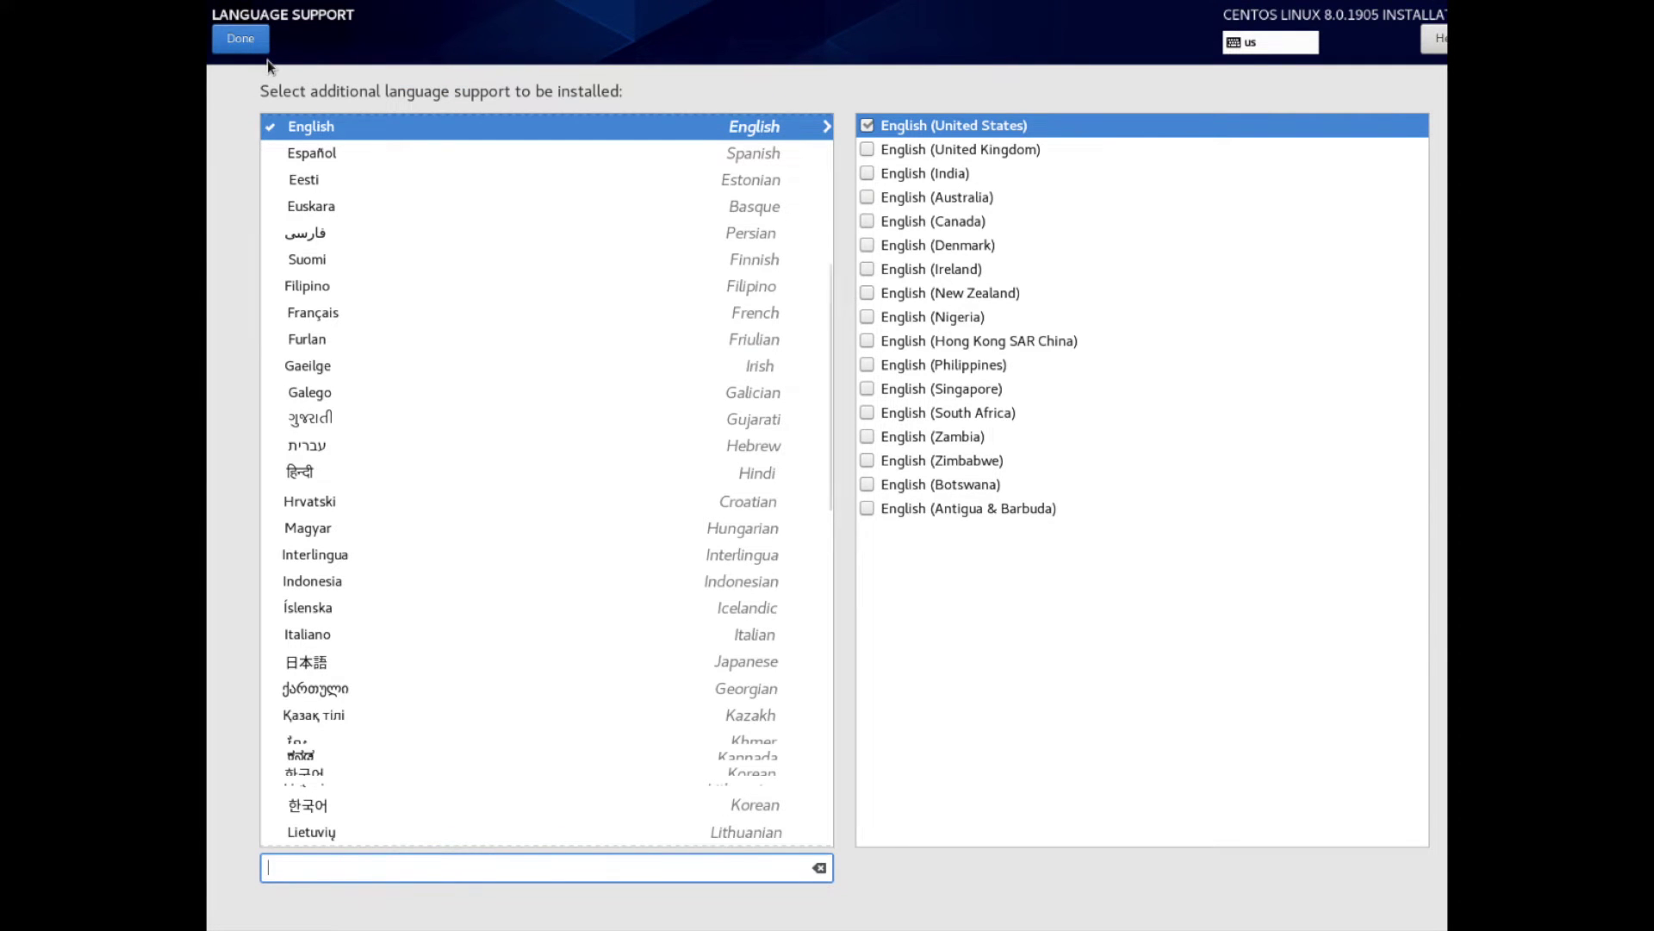
left_click(245, 39)
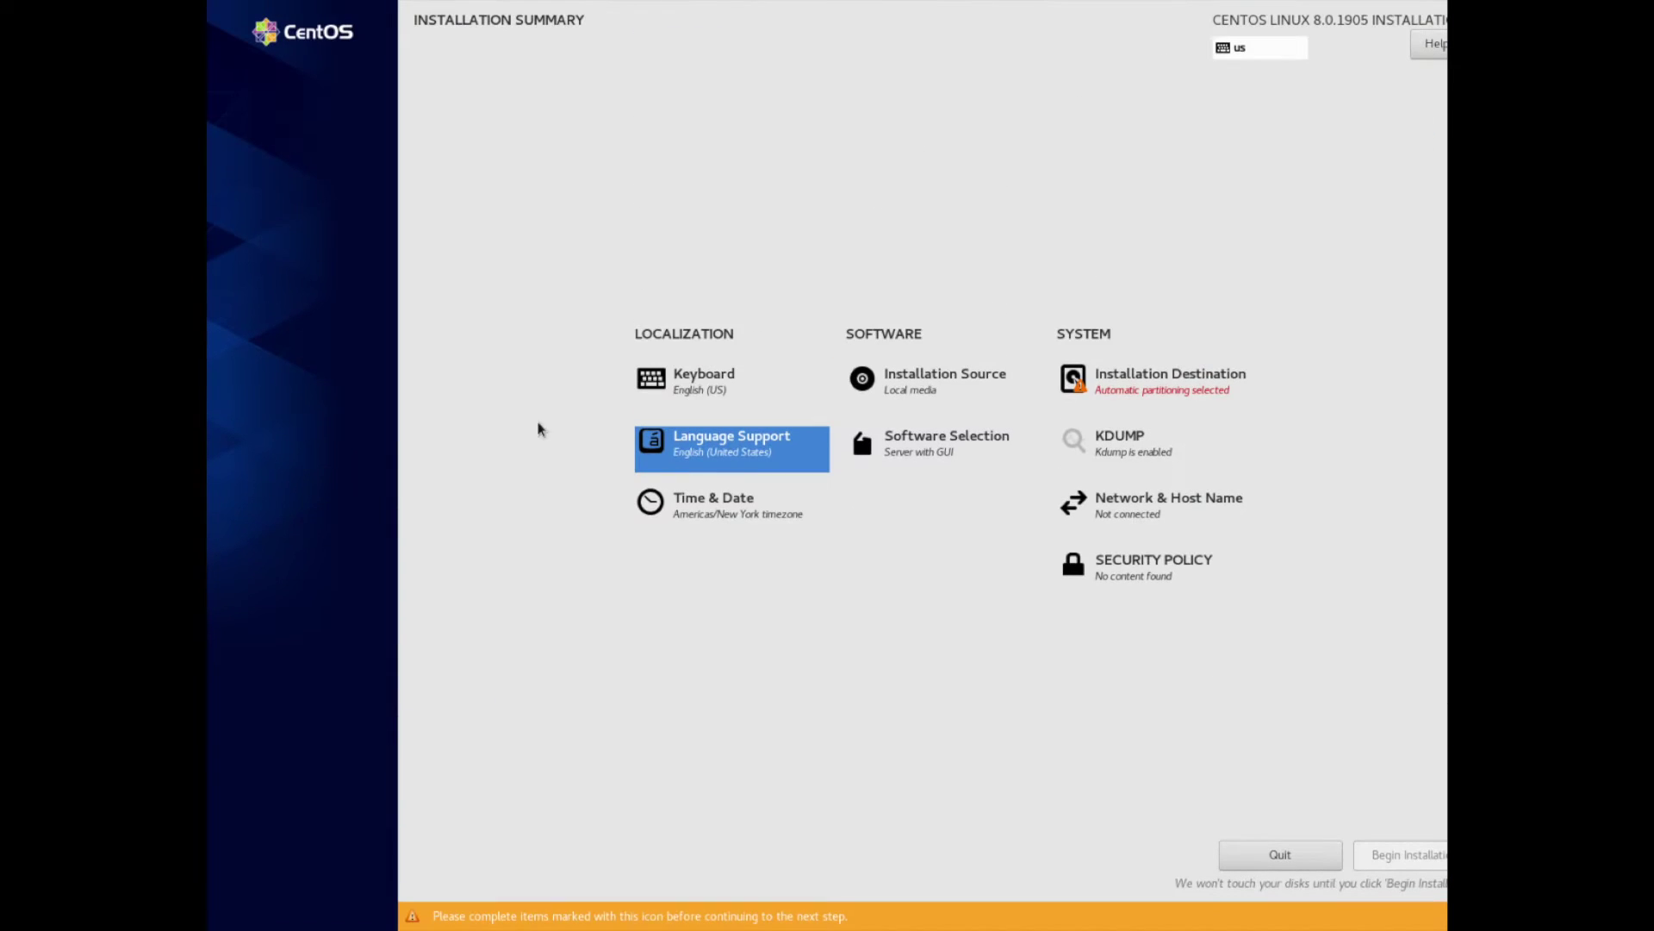
Set the time zone to Americas/Denver.
left_click(748, 502)
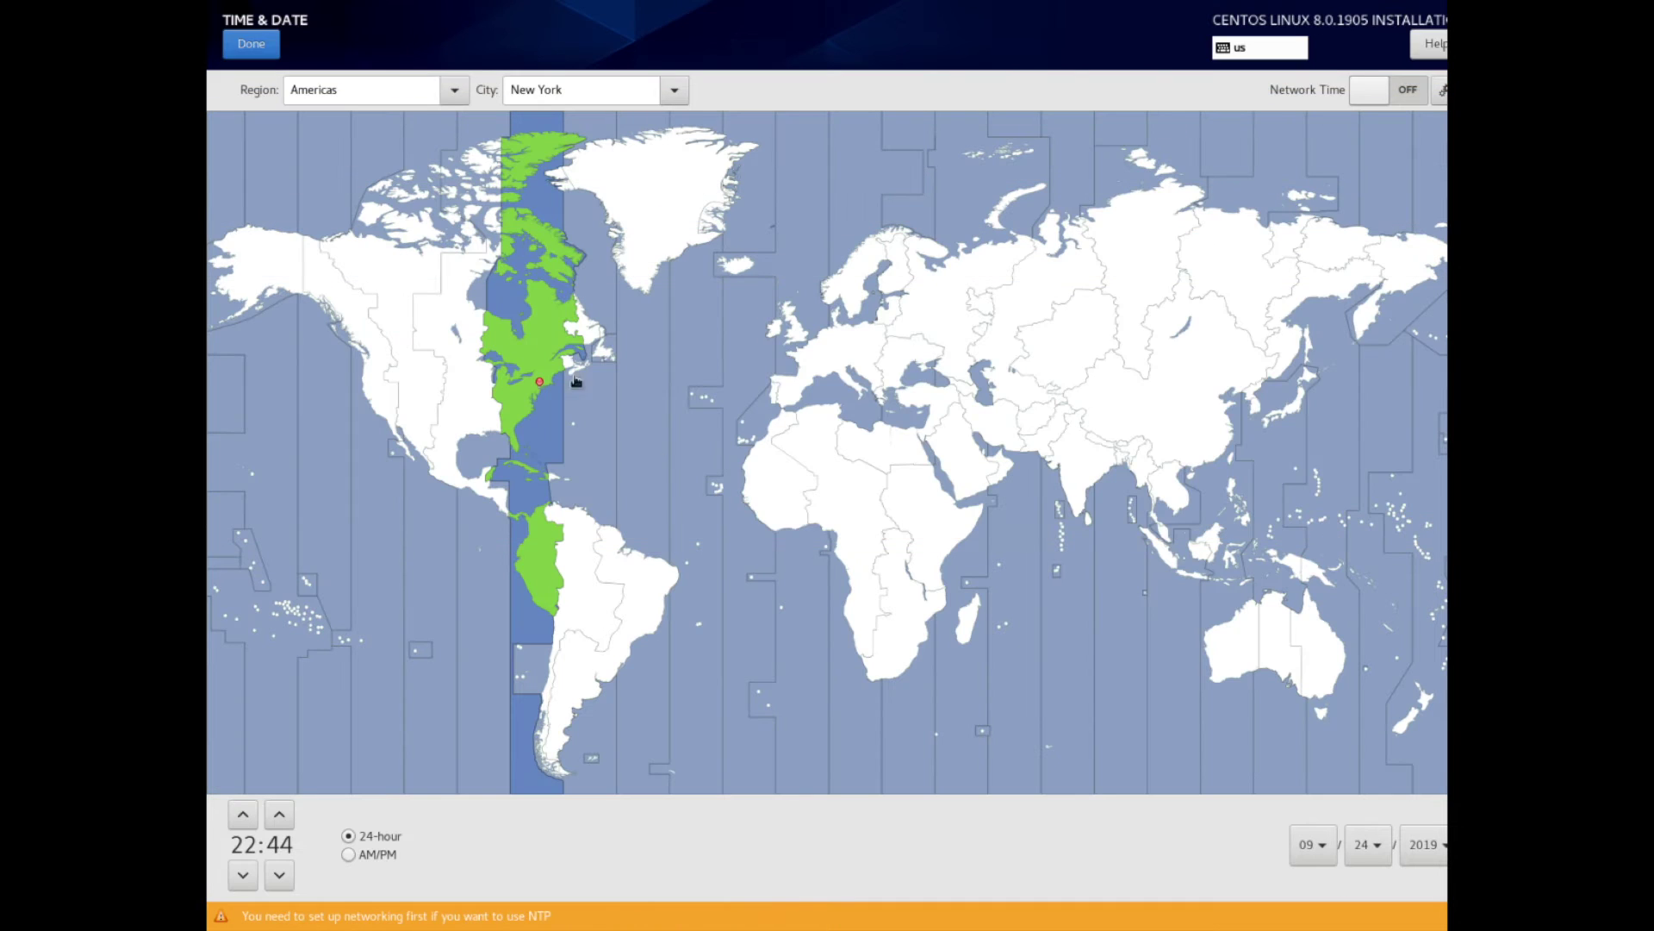
left_click(430, 388)
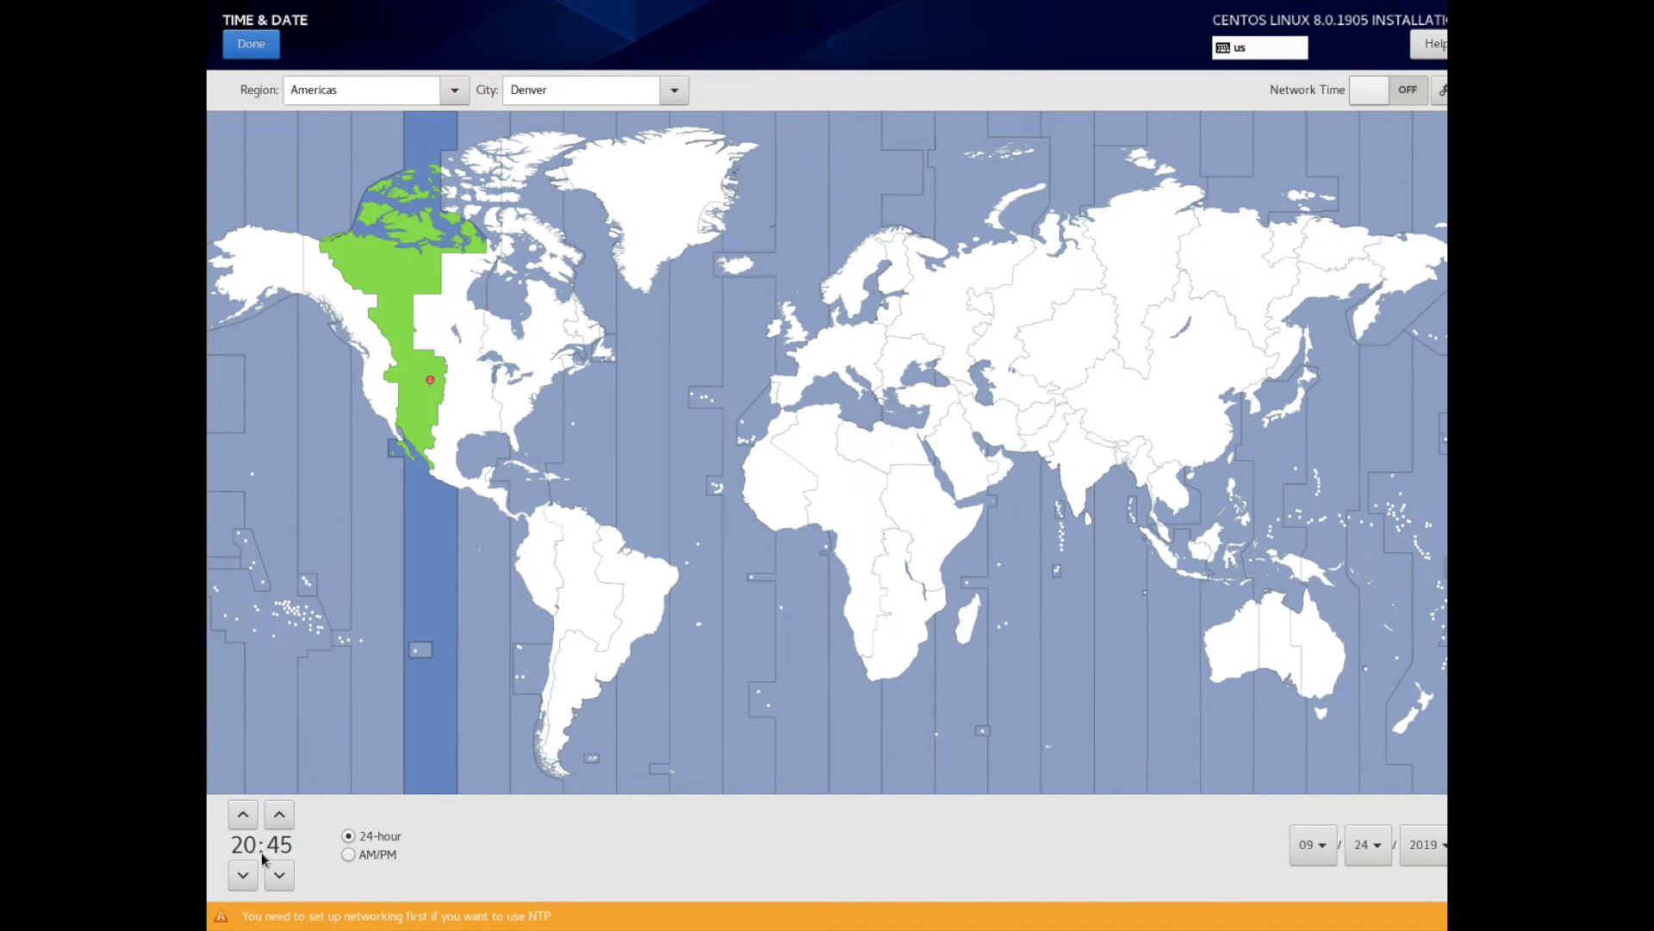
left_click(261, 46)
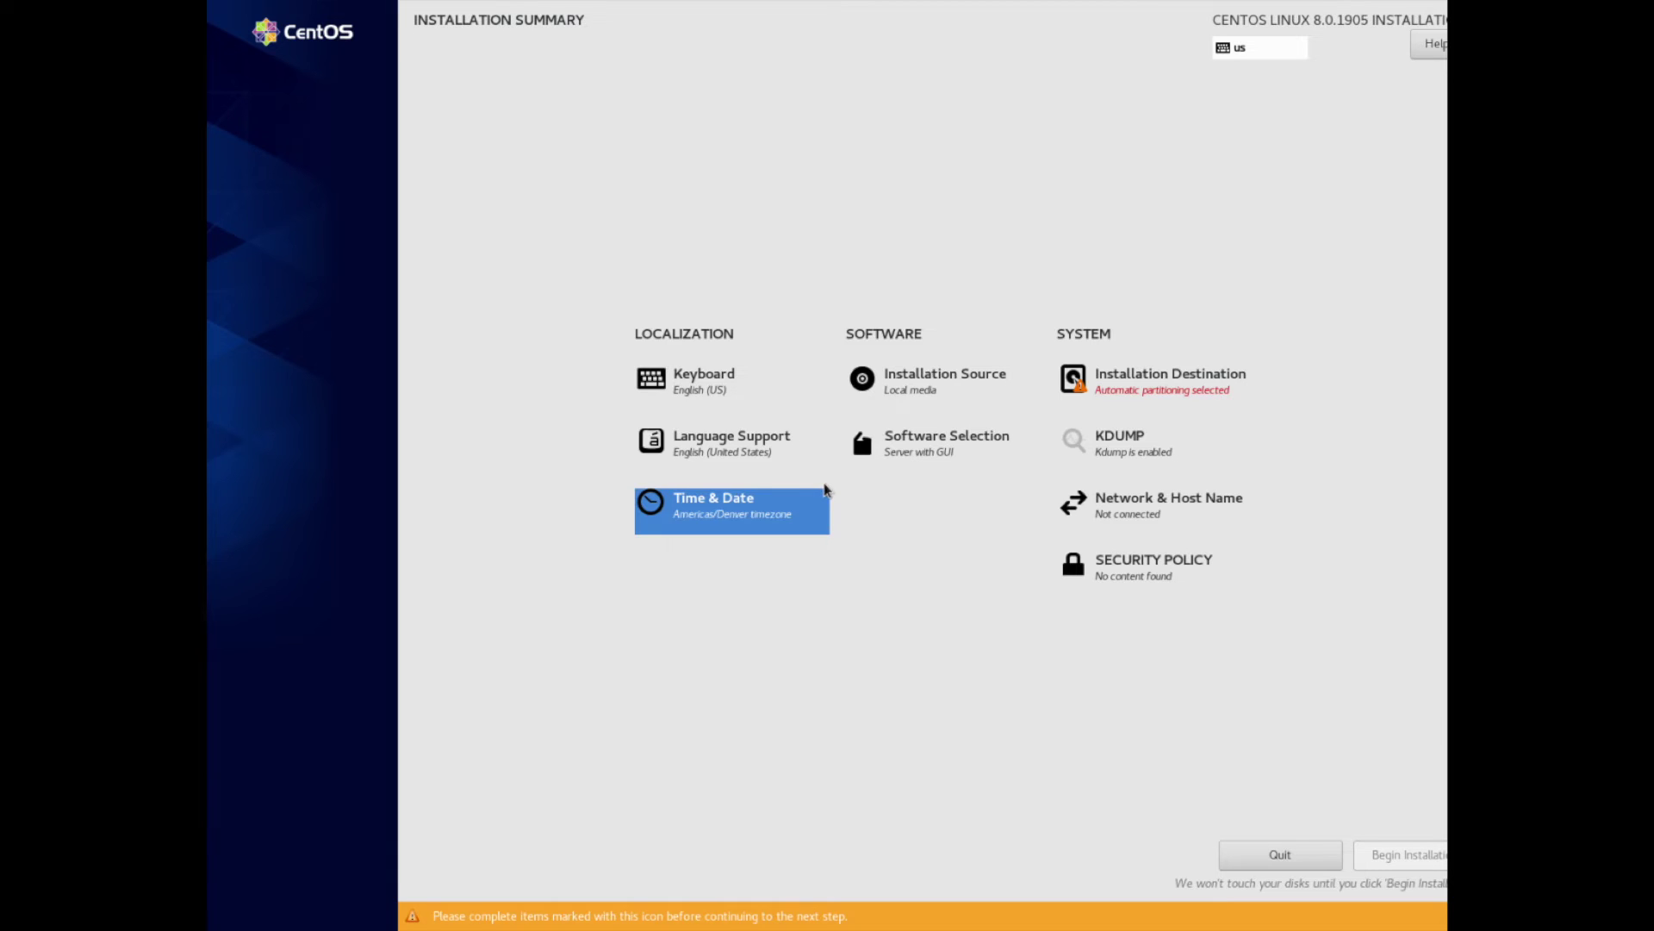
Accept Local media as the installation source and keep Server with GUI as base environment.
left_click(957, 390)
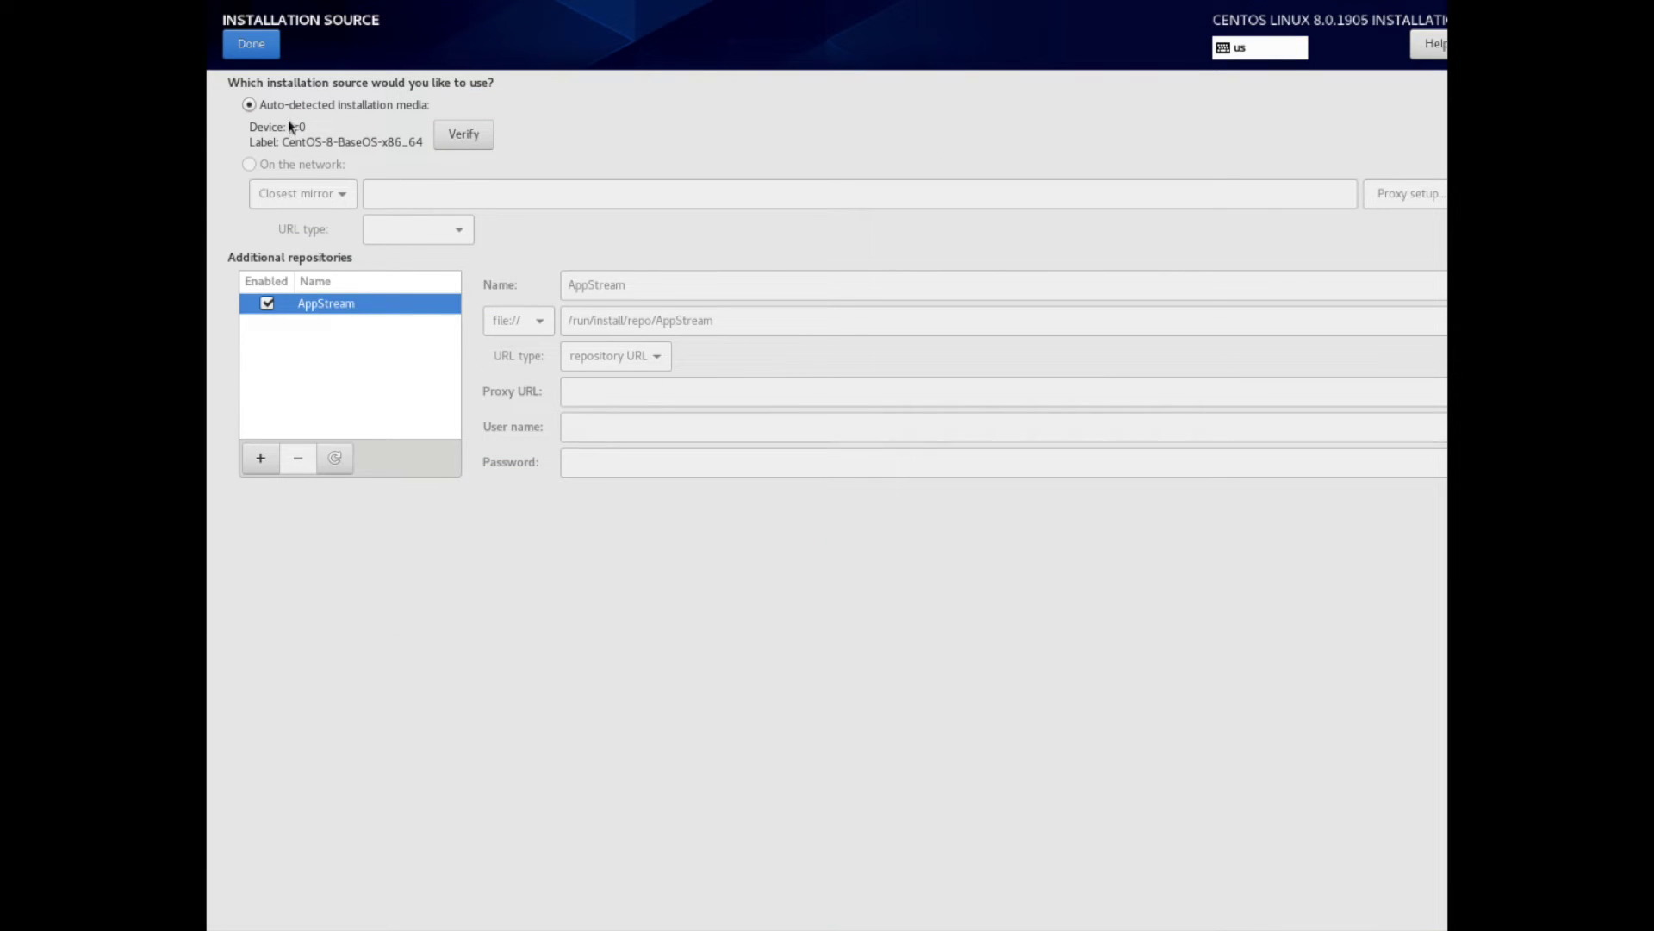
left_click(251, 44)
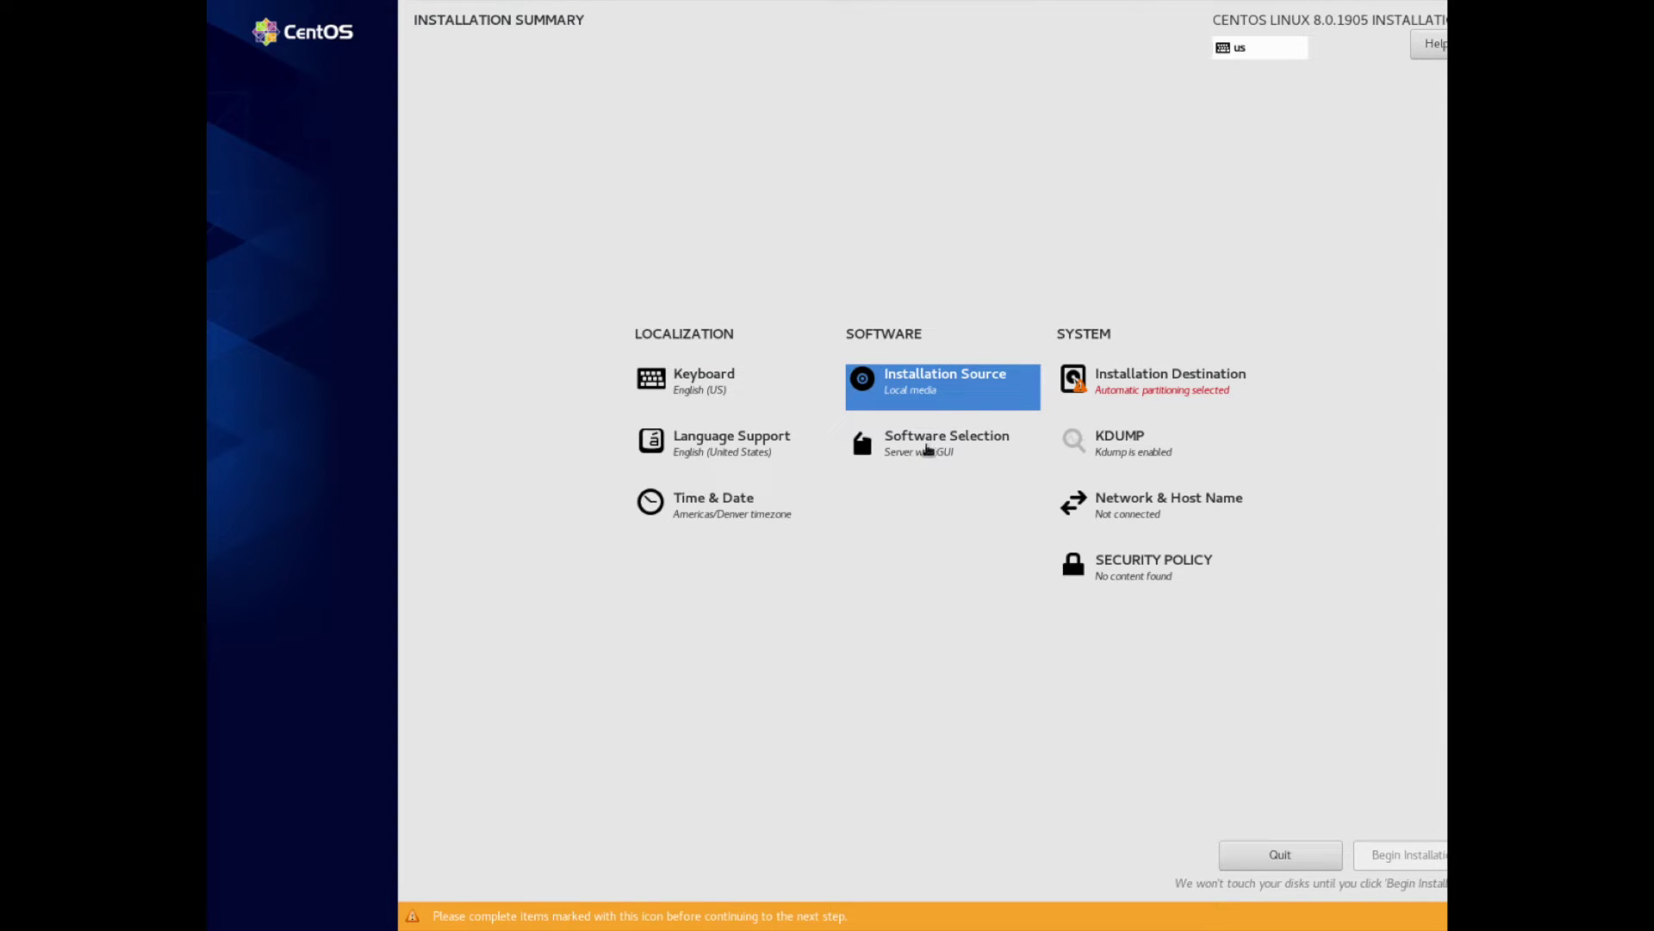
left_click(917, 454)
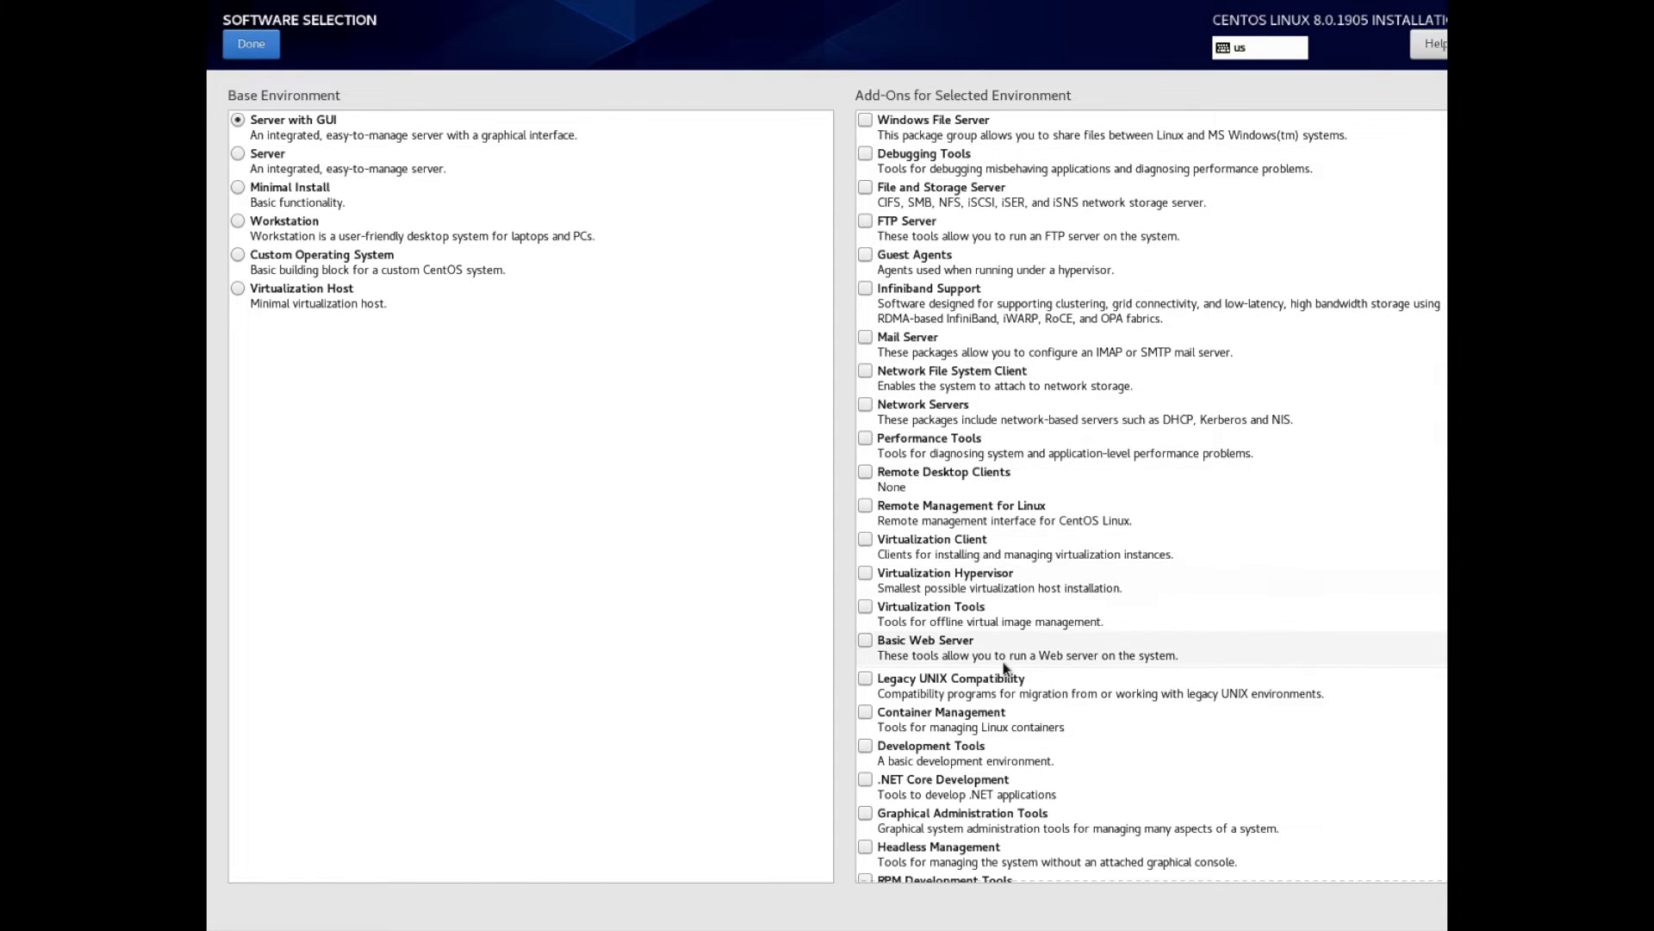
scroll(1004, 669, "down", 3)
scroll(1004, 669, "up", 3)
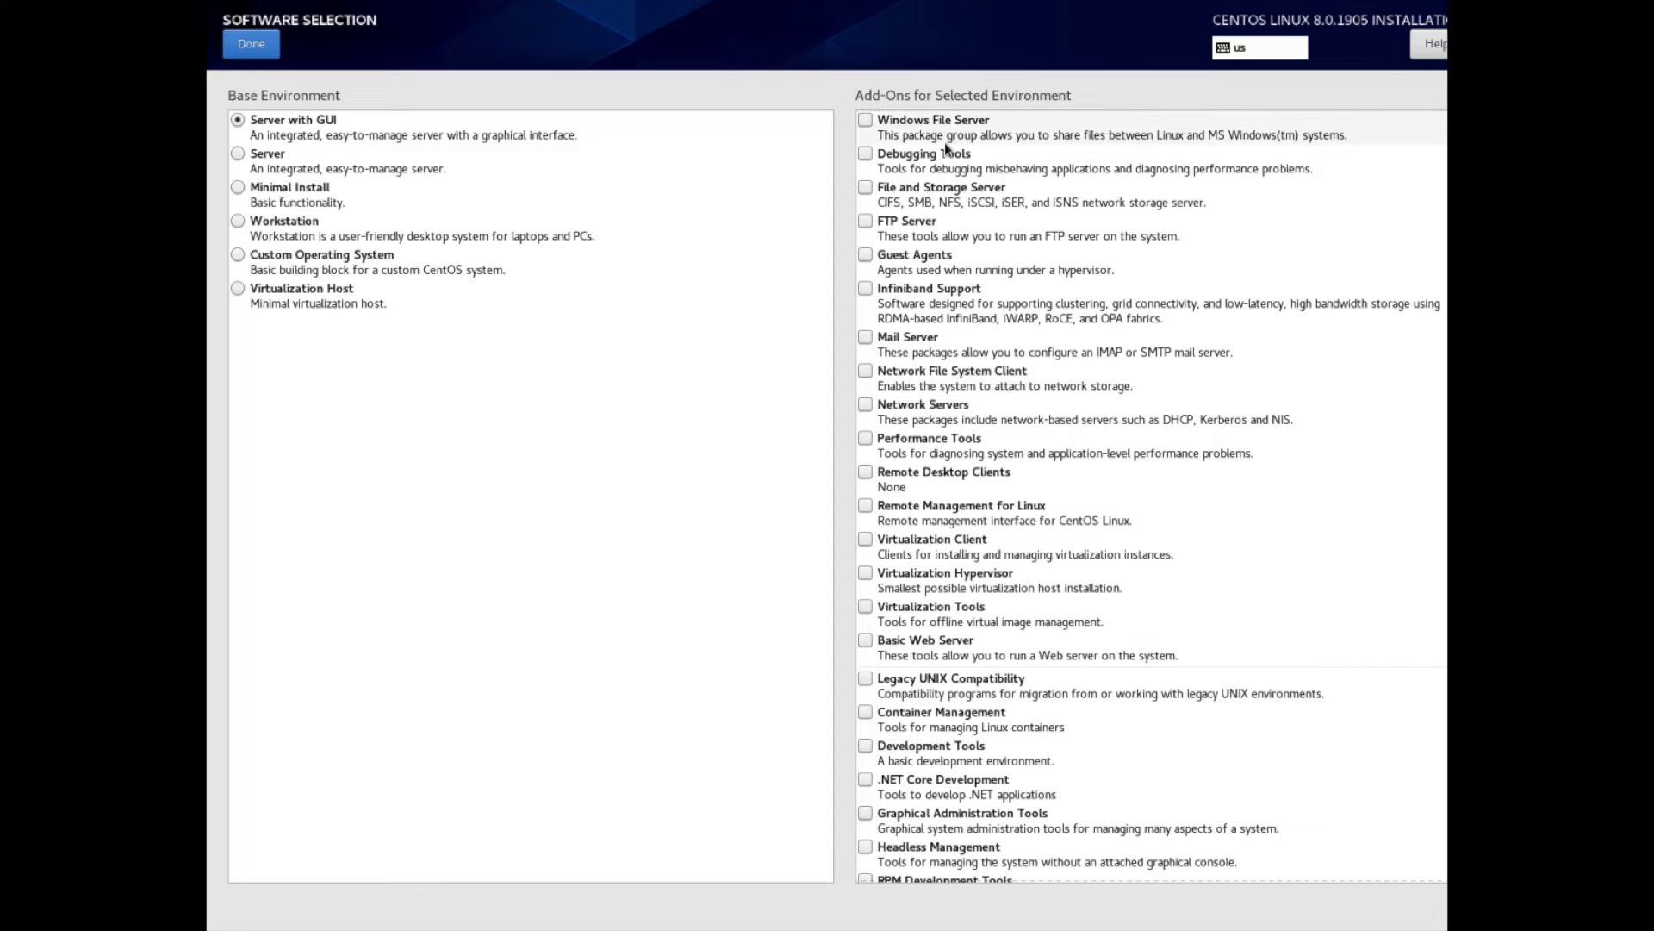
scroll(1010, 280, "down", 3)
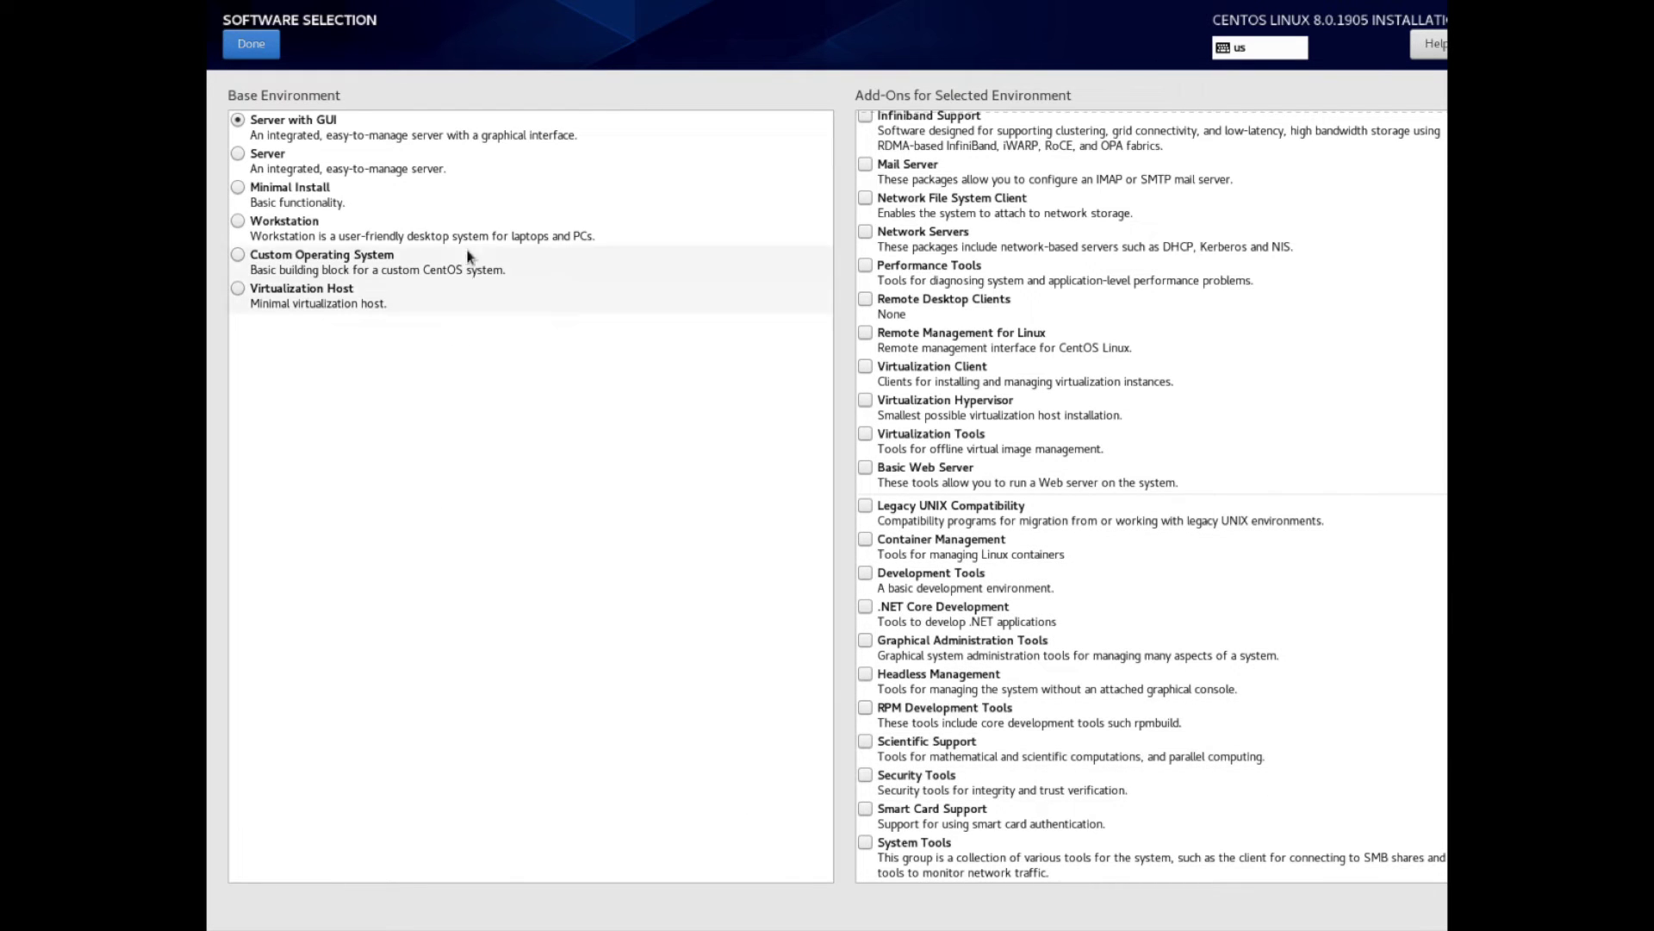
scroll(975, 143, "up", 4)
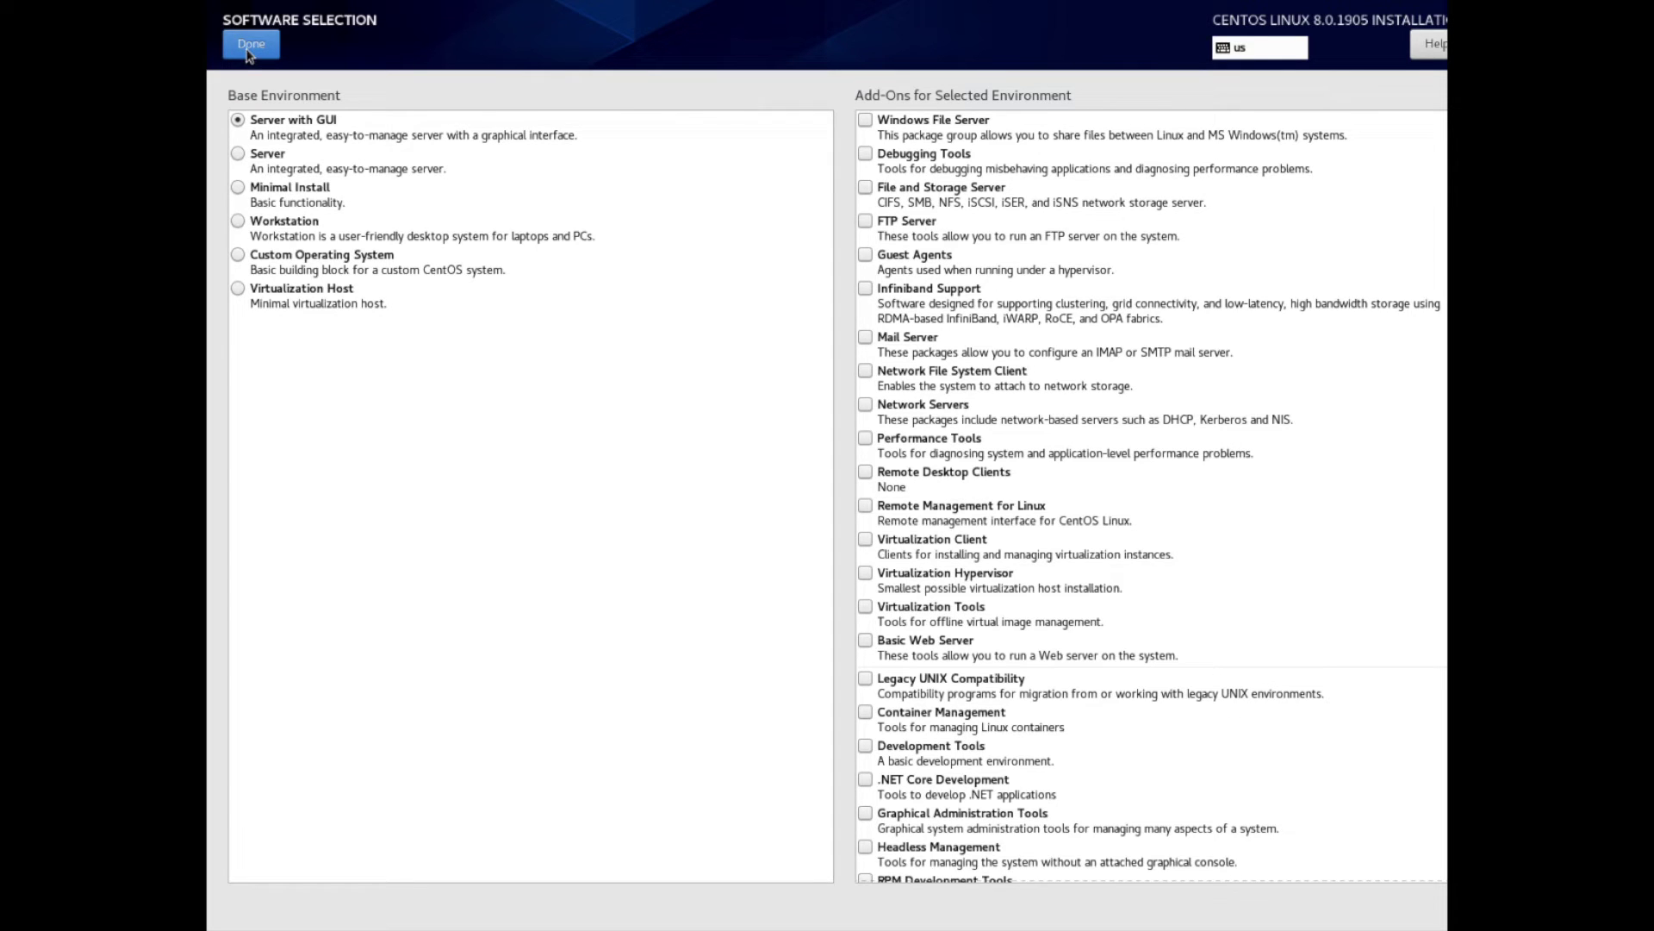
left_click(247, 53)
Select the 64 GiB disk as install destination with automatic partitioning.
left_click(249, 49)
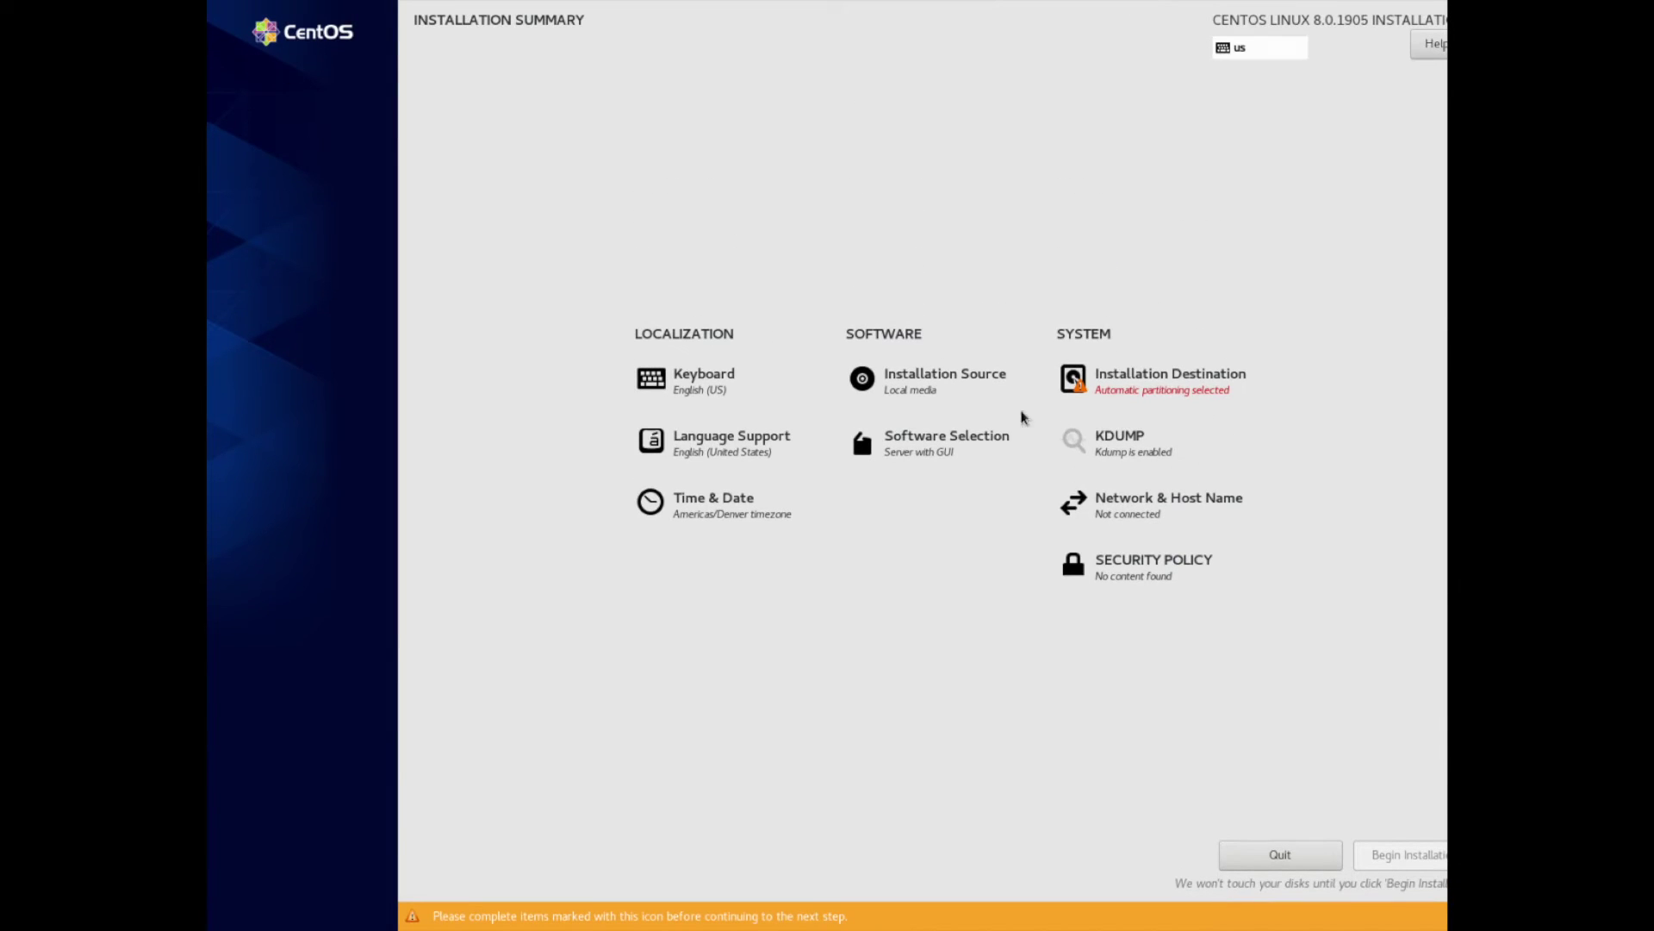
left_click(1205, 382)
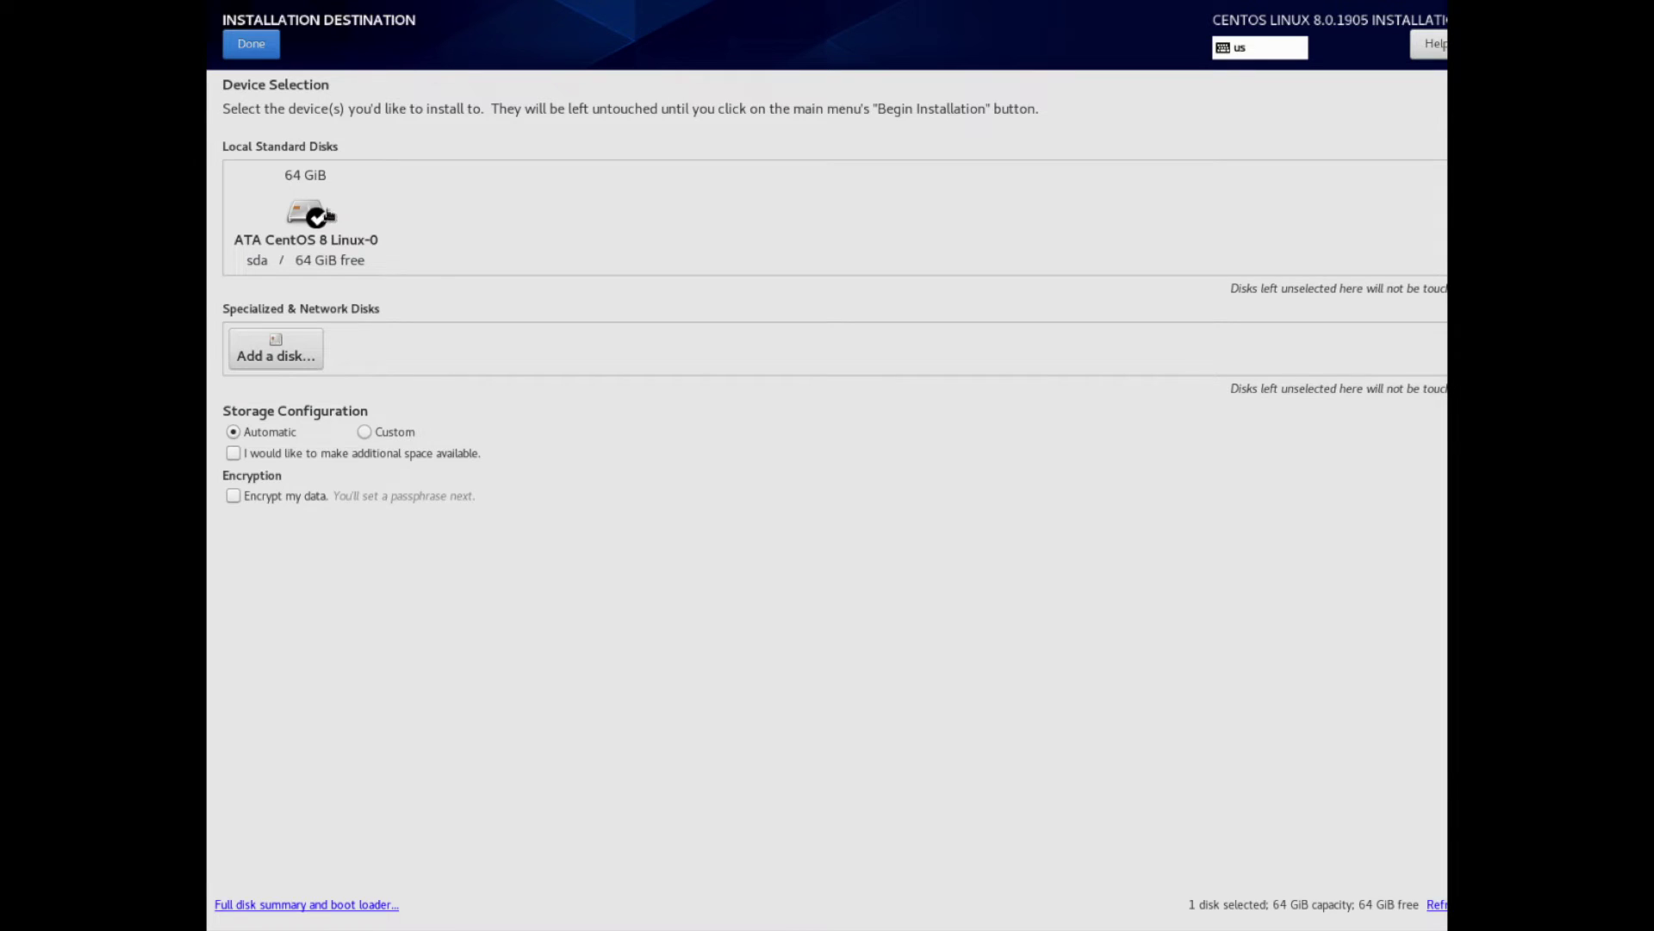
left_click(303, 223)
left_click(332, 217)
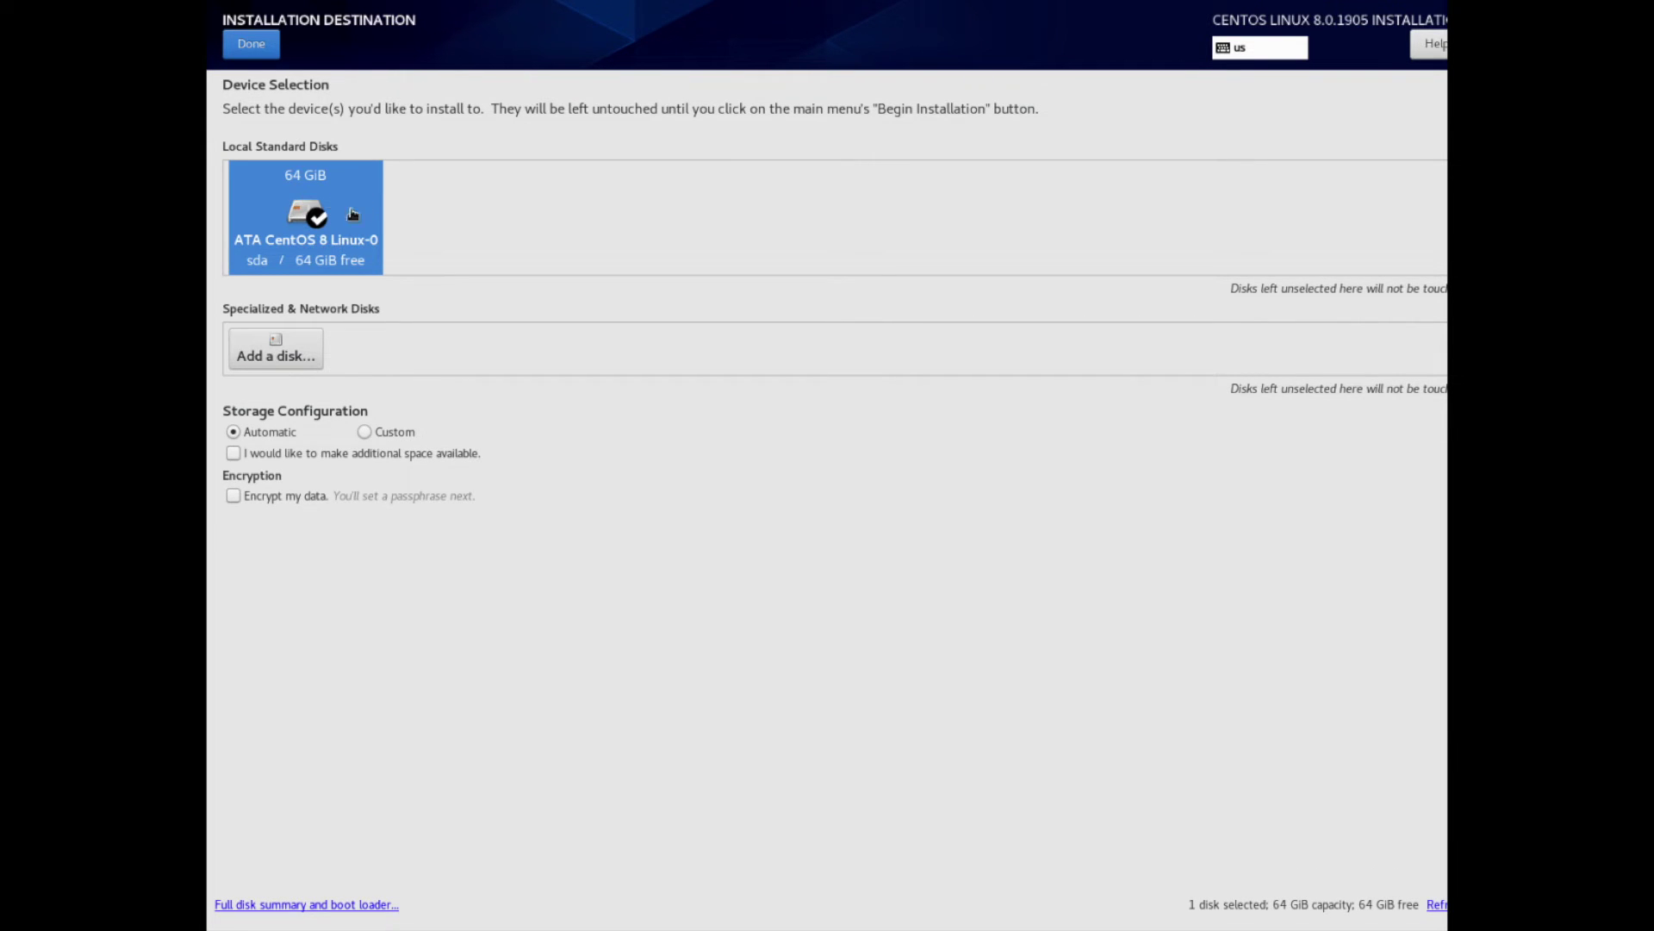
left_click(336, 226)
left_click(344, 228)
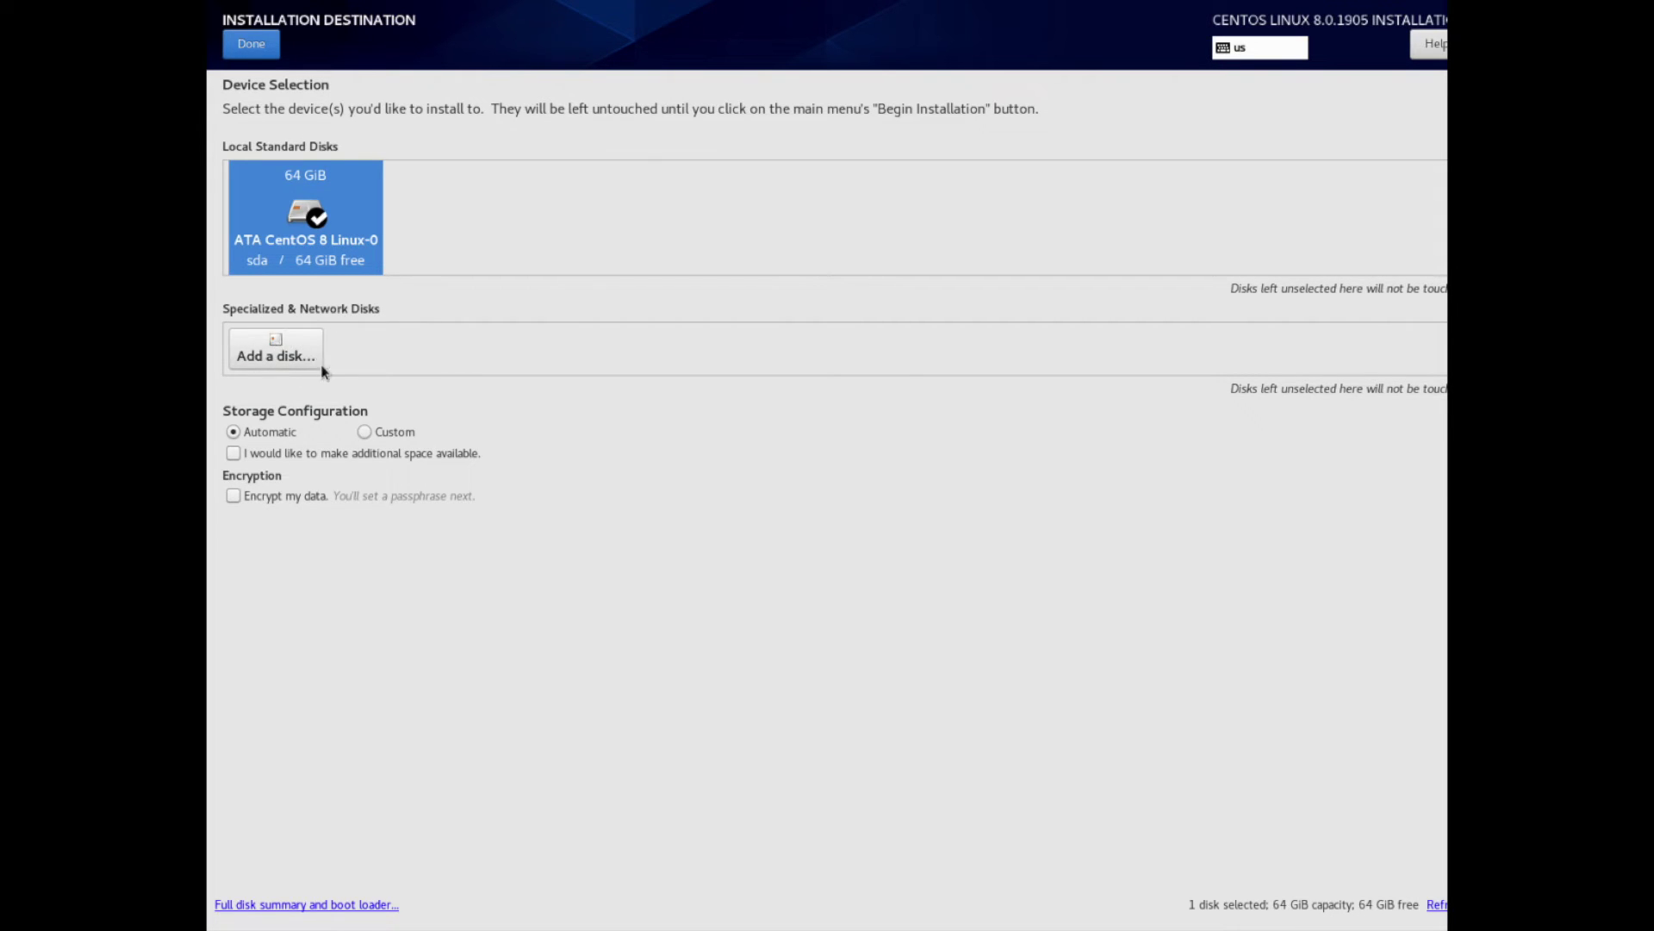
left_click(251, 45)
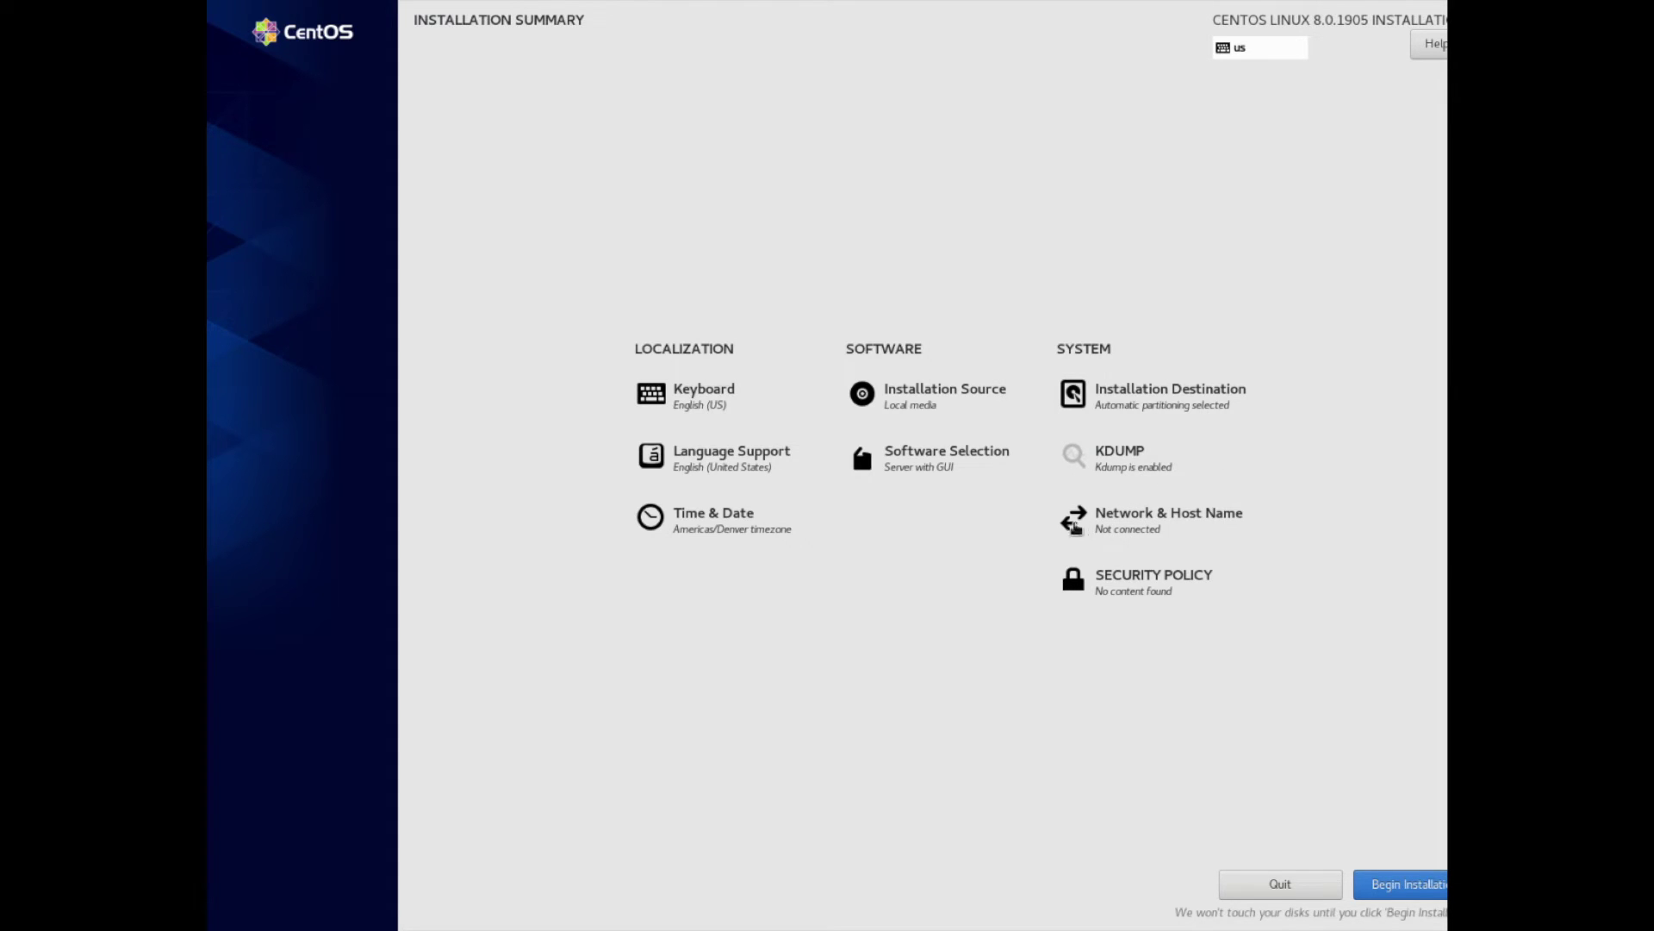
left_click(1152, 524)
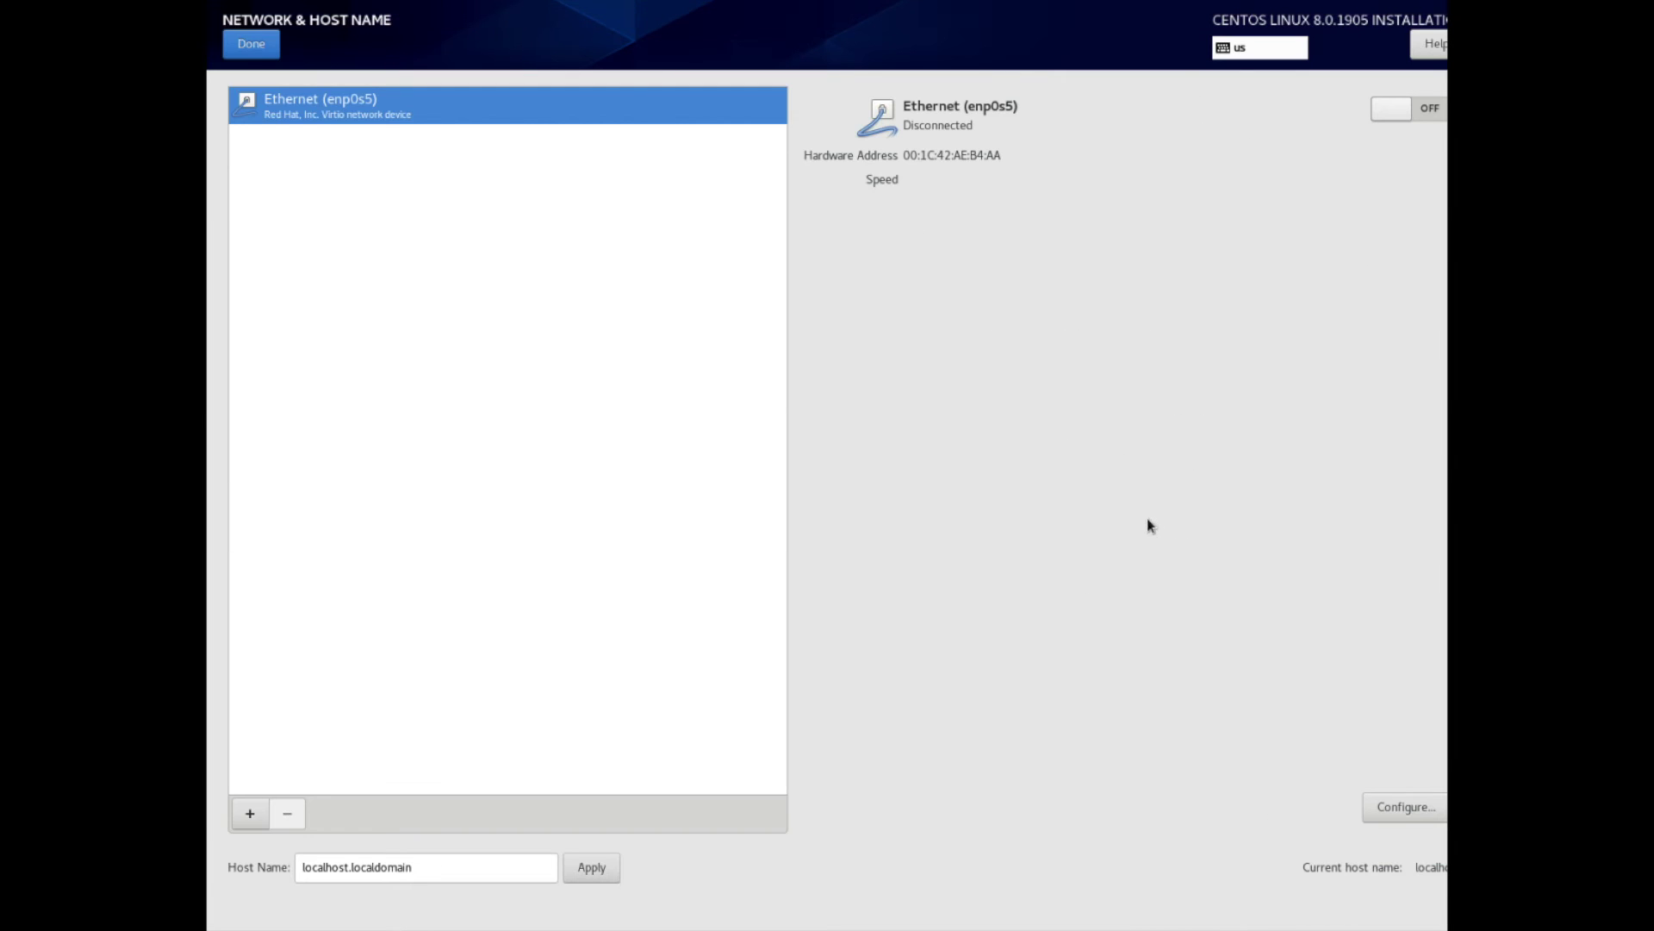
Turn on Ethernet (enp0s5) and return to the Installation Summary.
left_click(1419, 110)
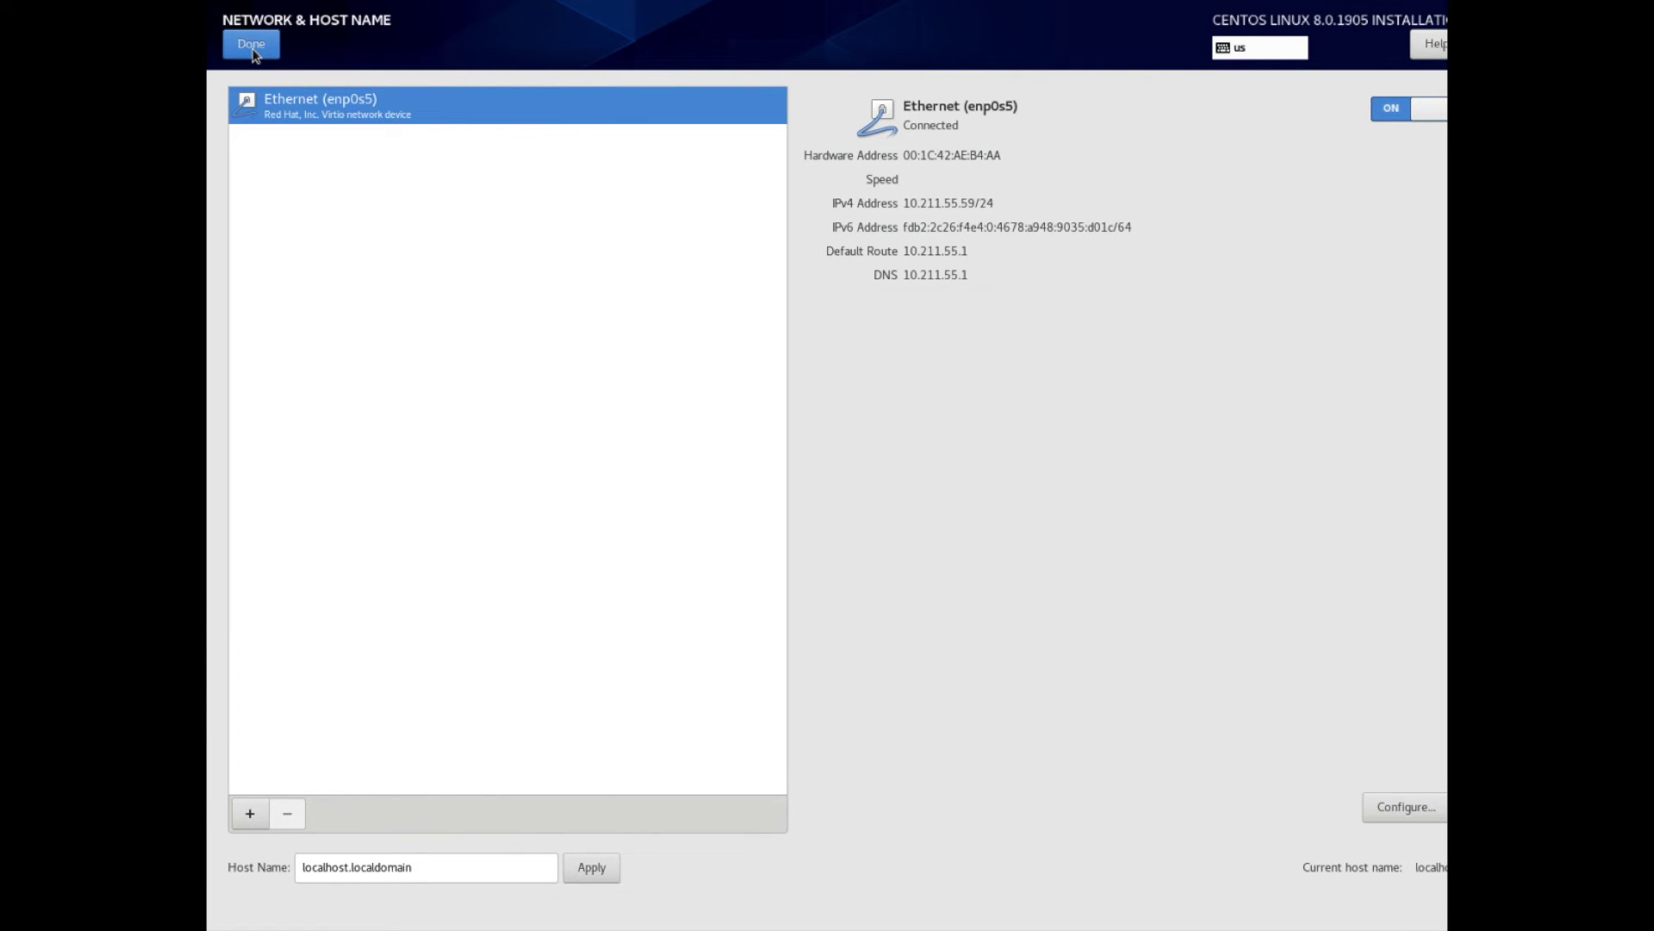
left_click(254, 53)
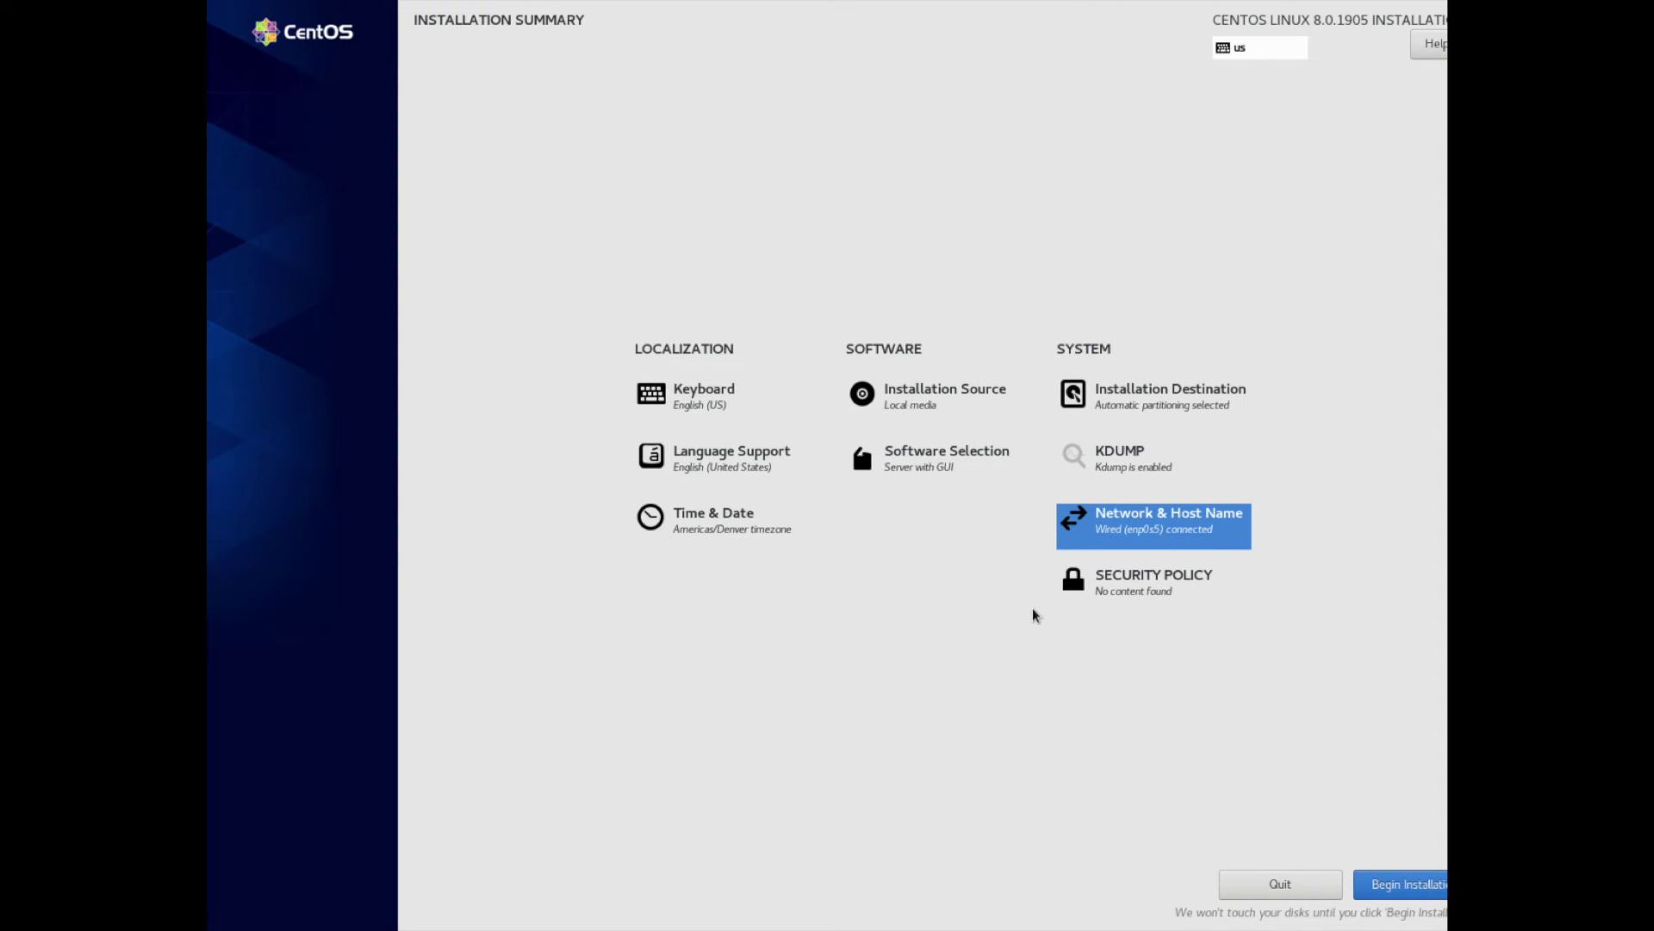
left_click(1140, 594)
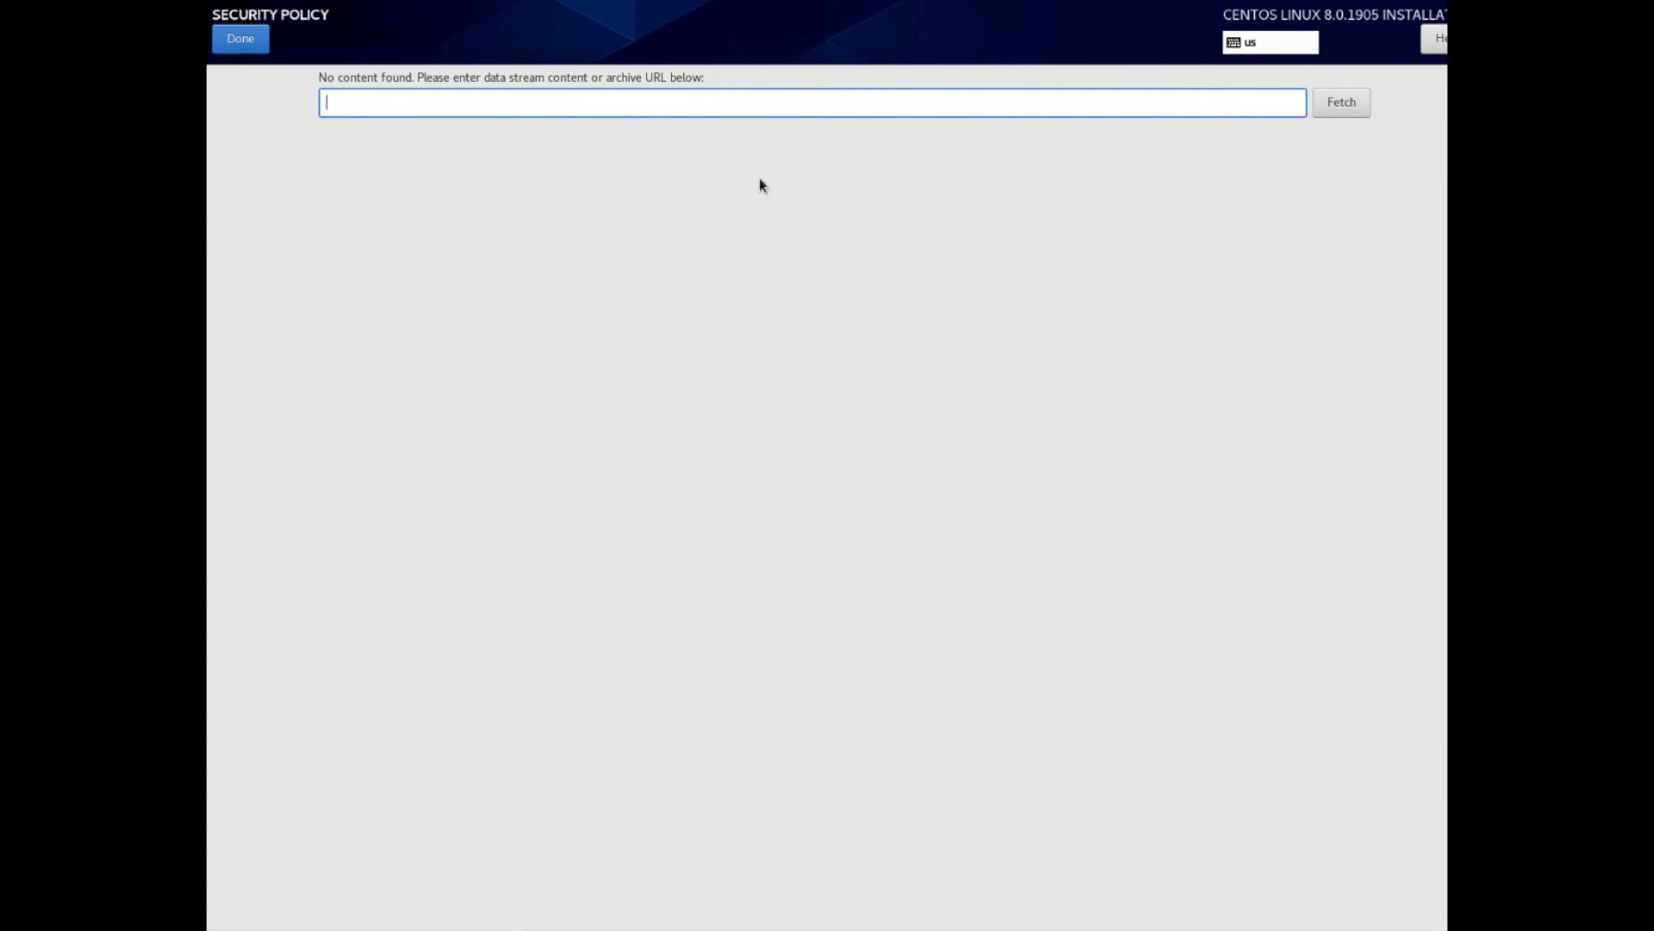
Leave Security Policy with no content added and begin the installation with the current settings.
left_click(252, 45)
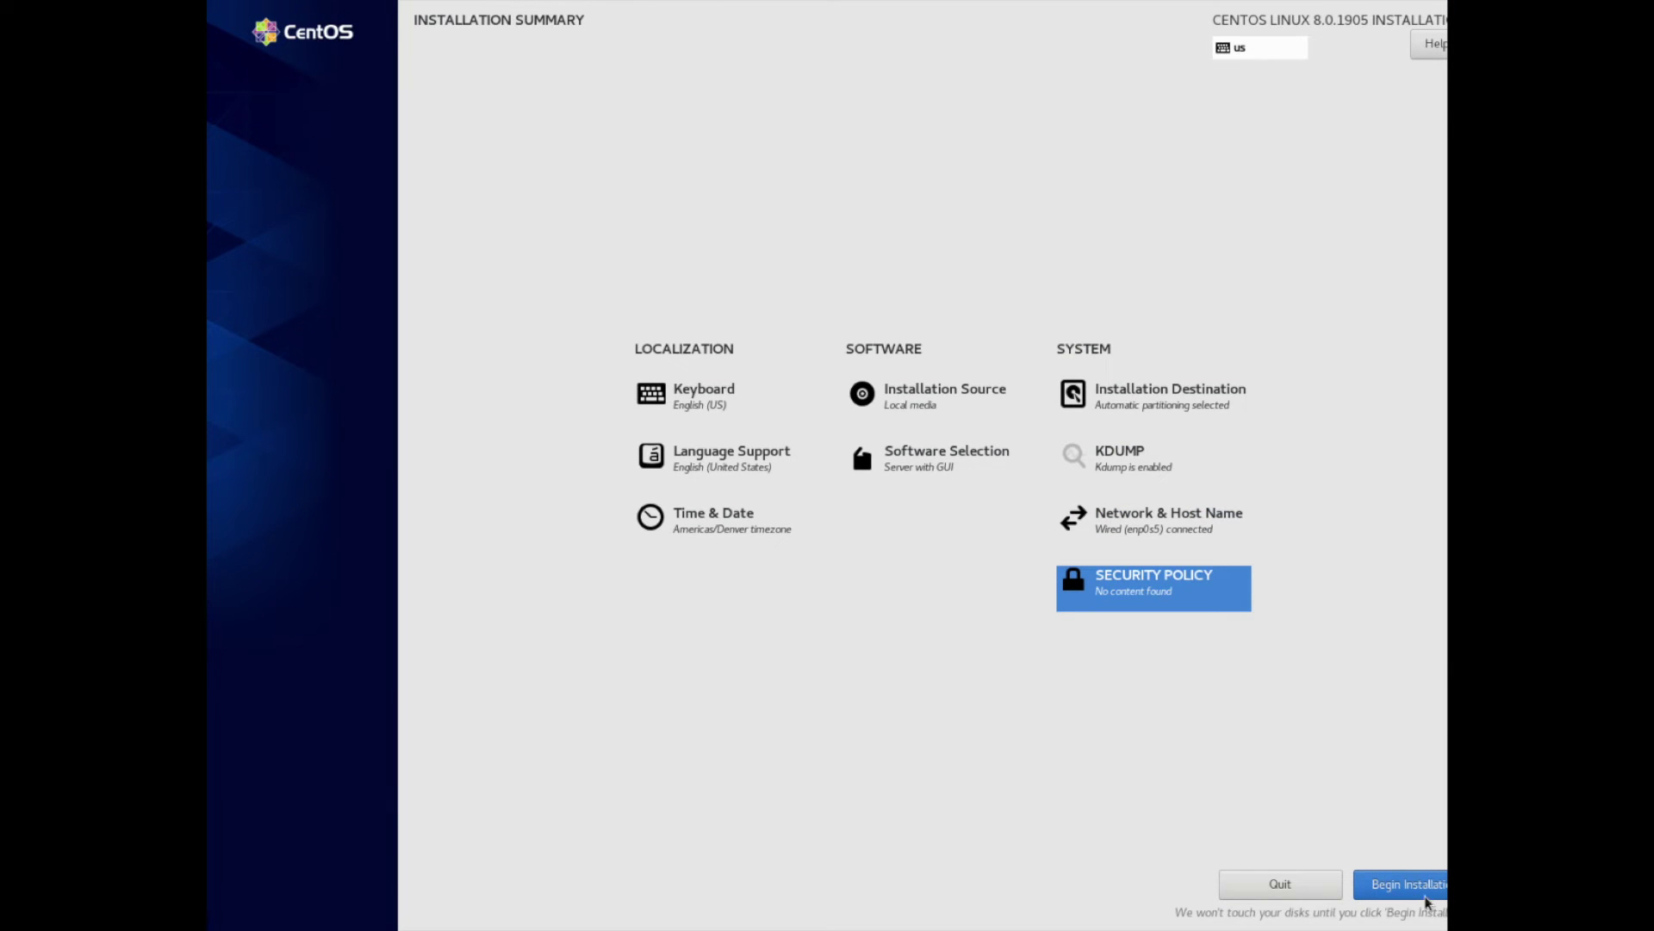
left_click(1372, 886)
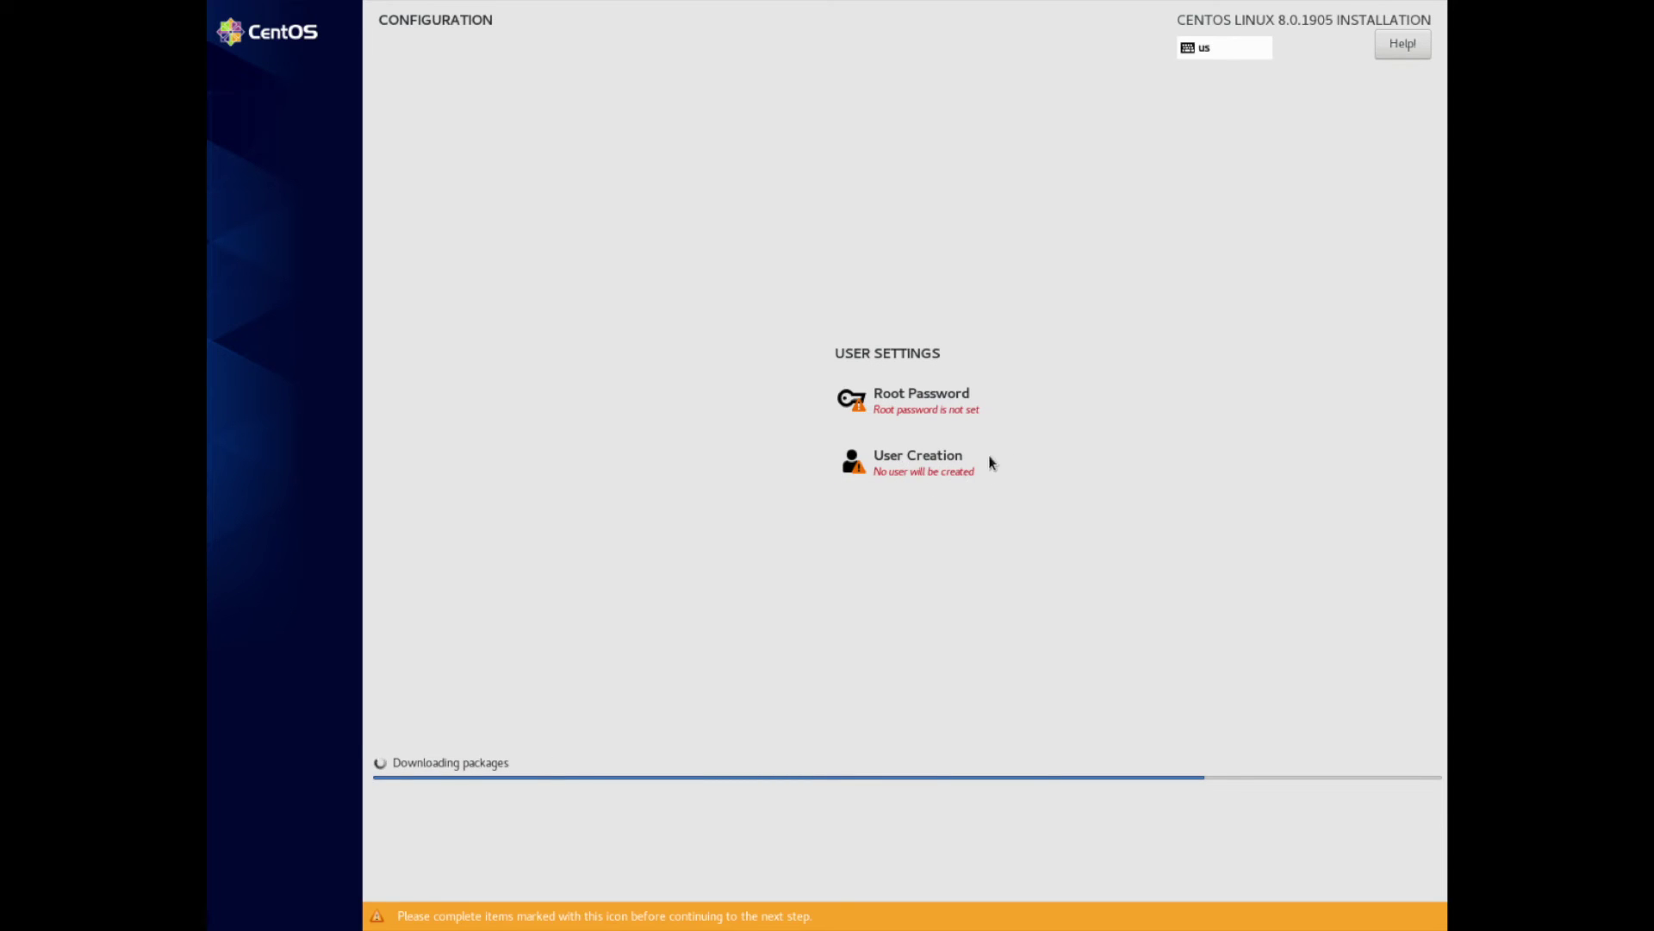
Enter and confirm the root password, accepting it despite the weak-password warning.
left_click(965, 405)
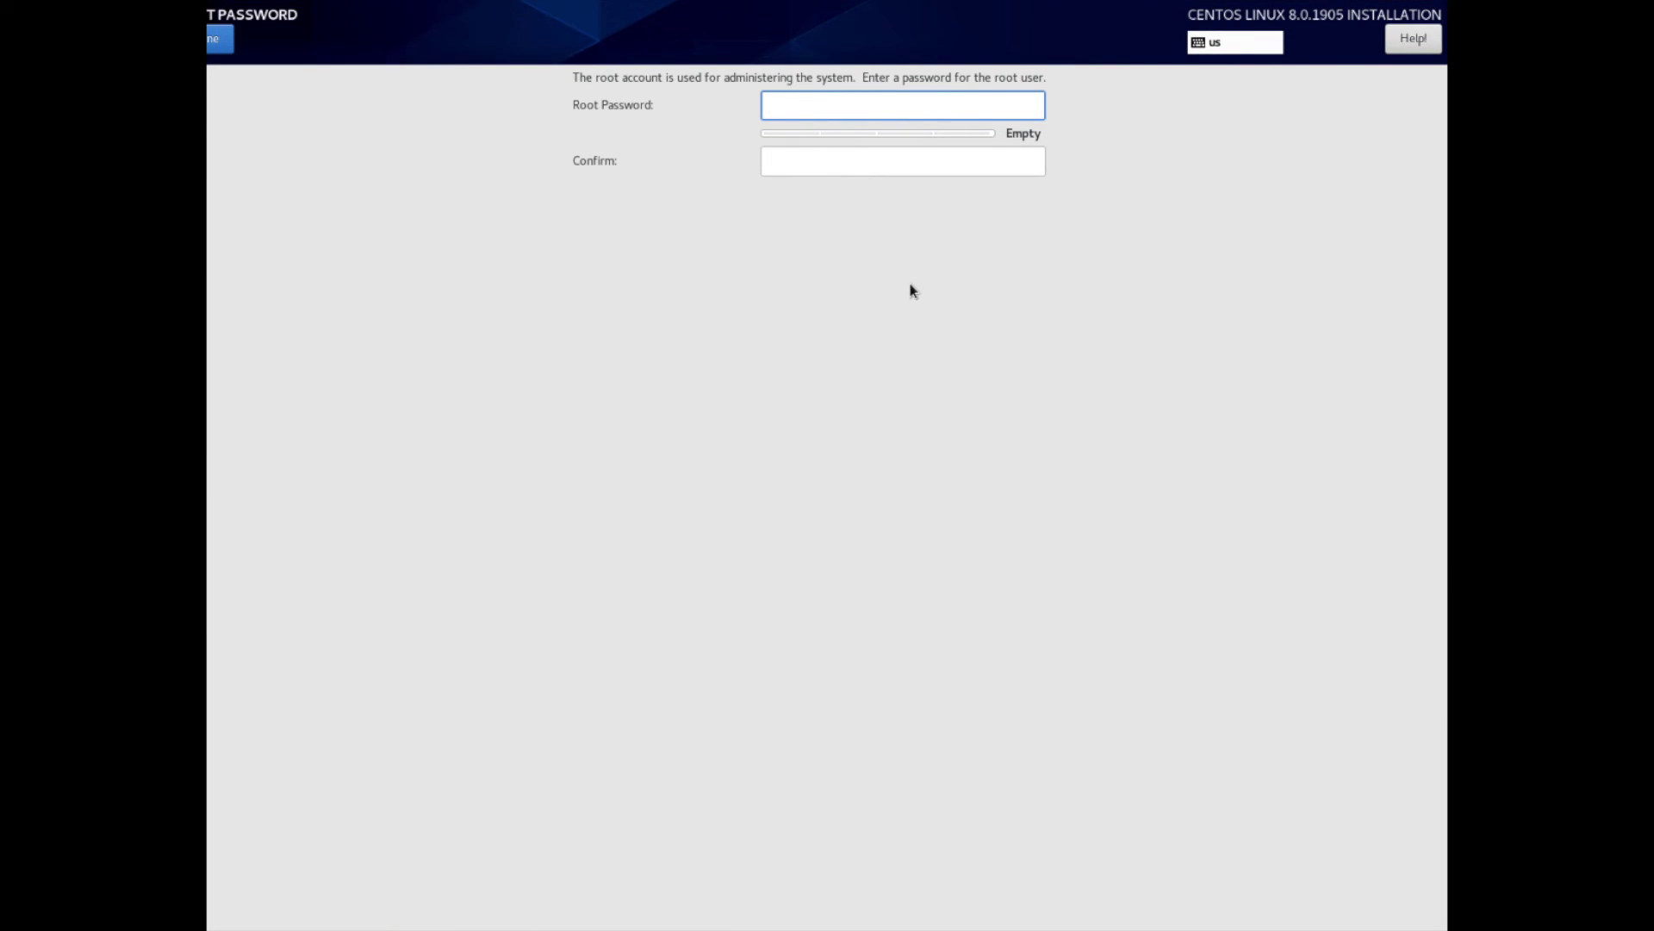
type("********")
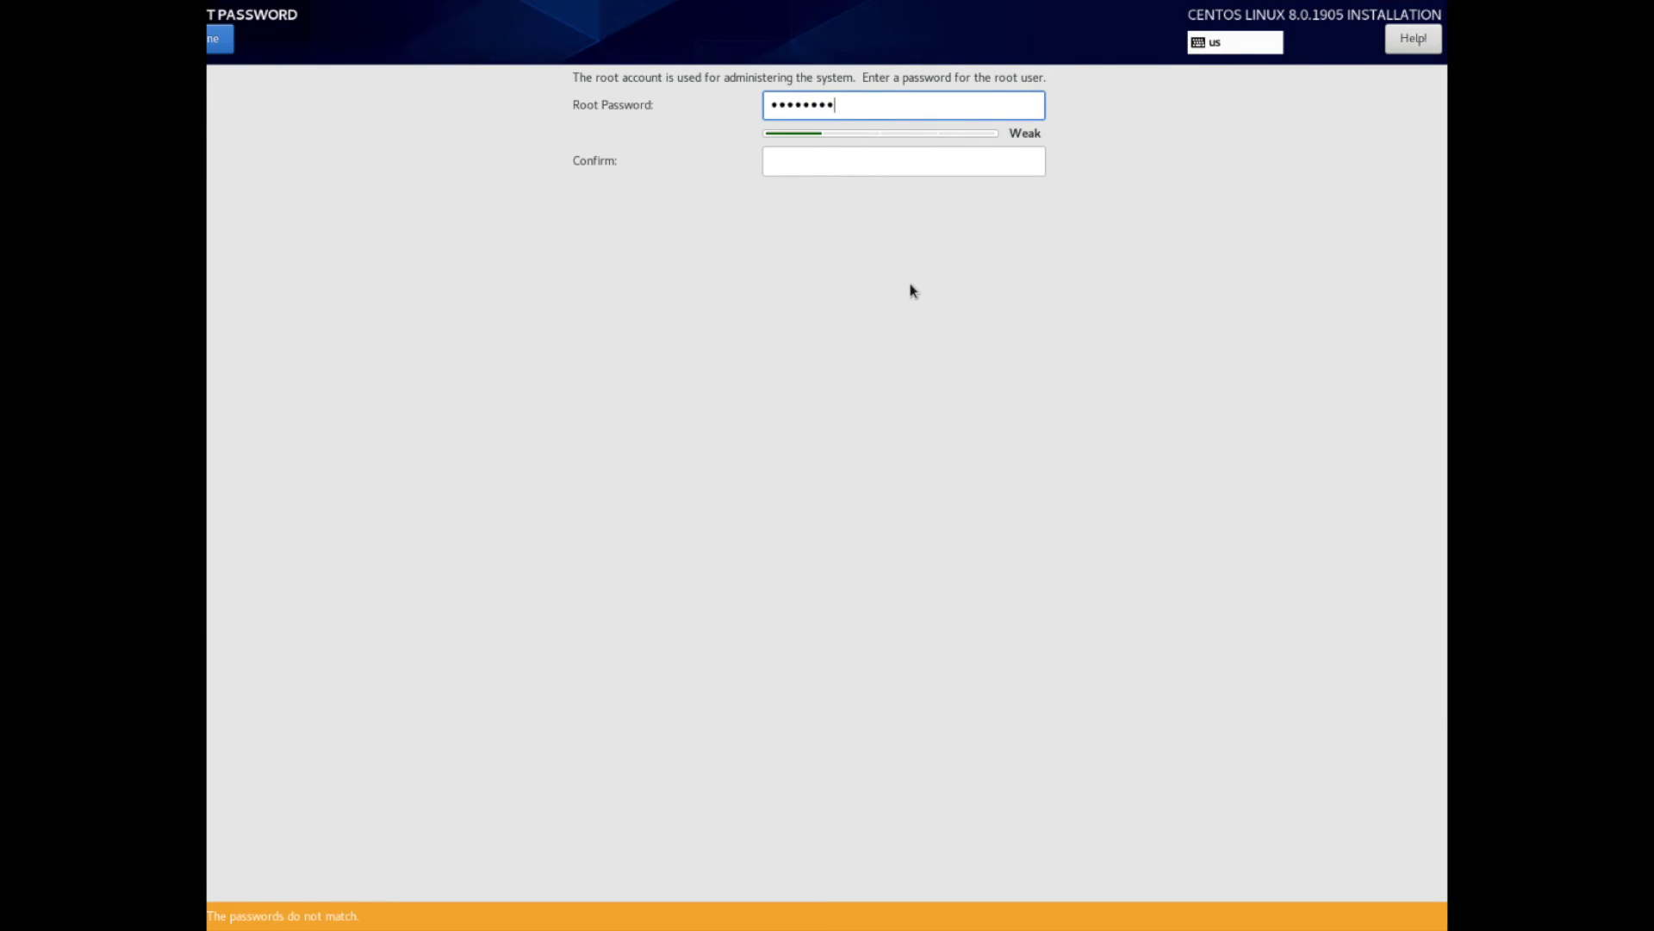
key("Tab")
type("********")
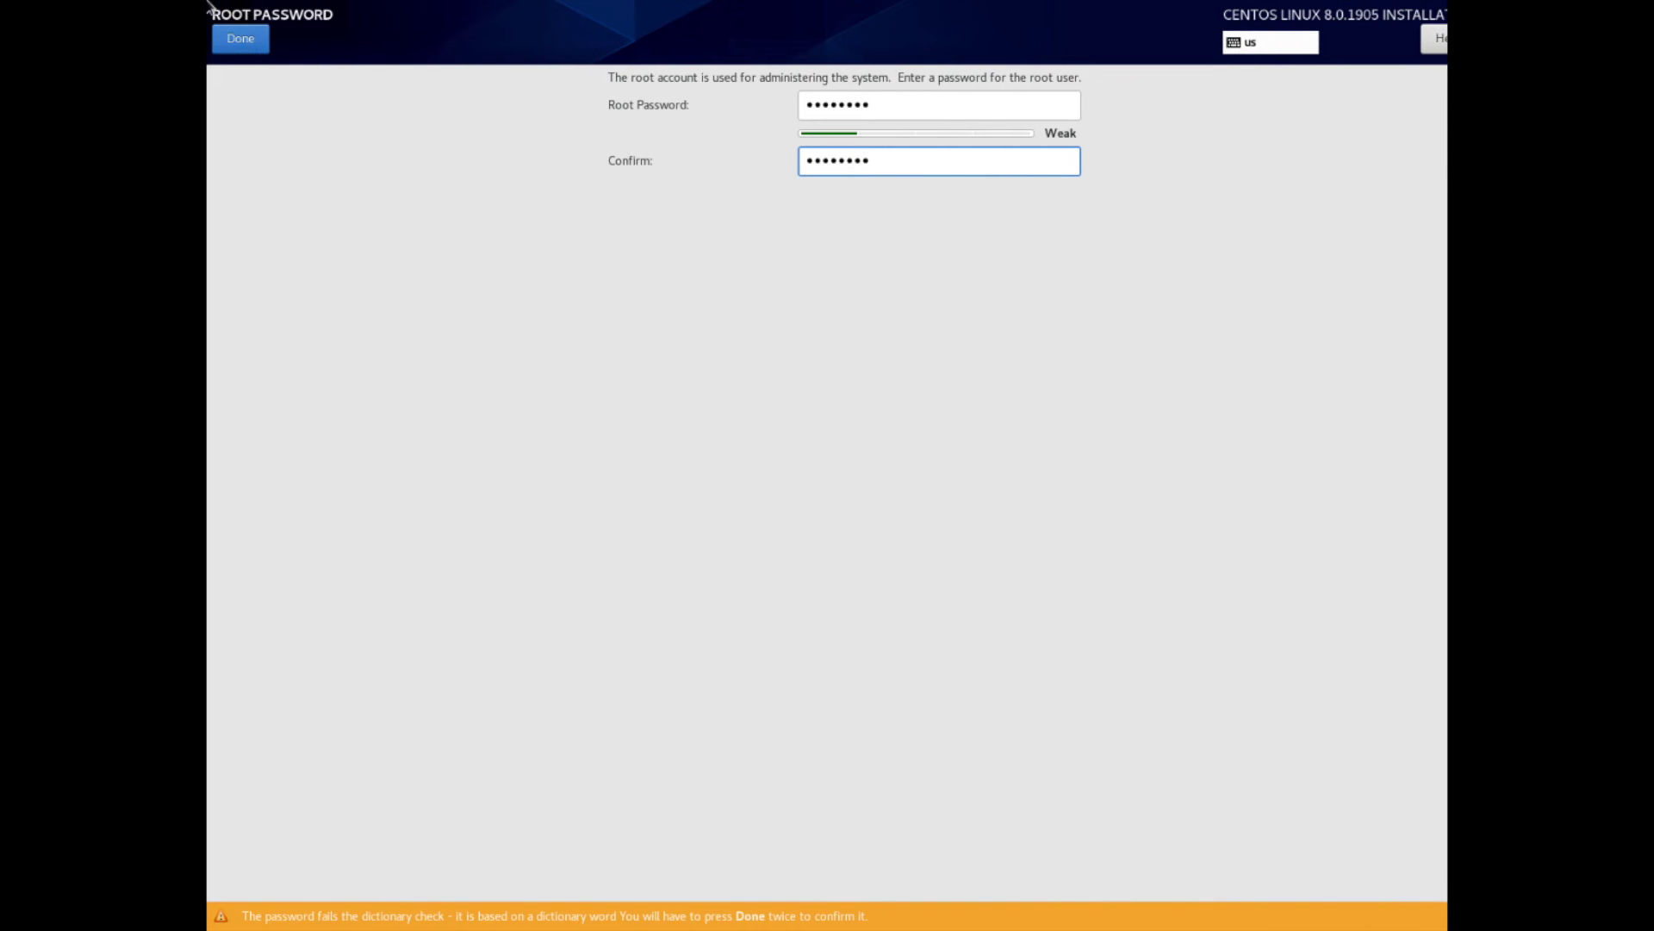
left_click(255, 43)
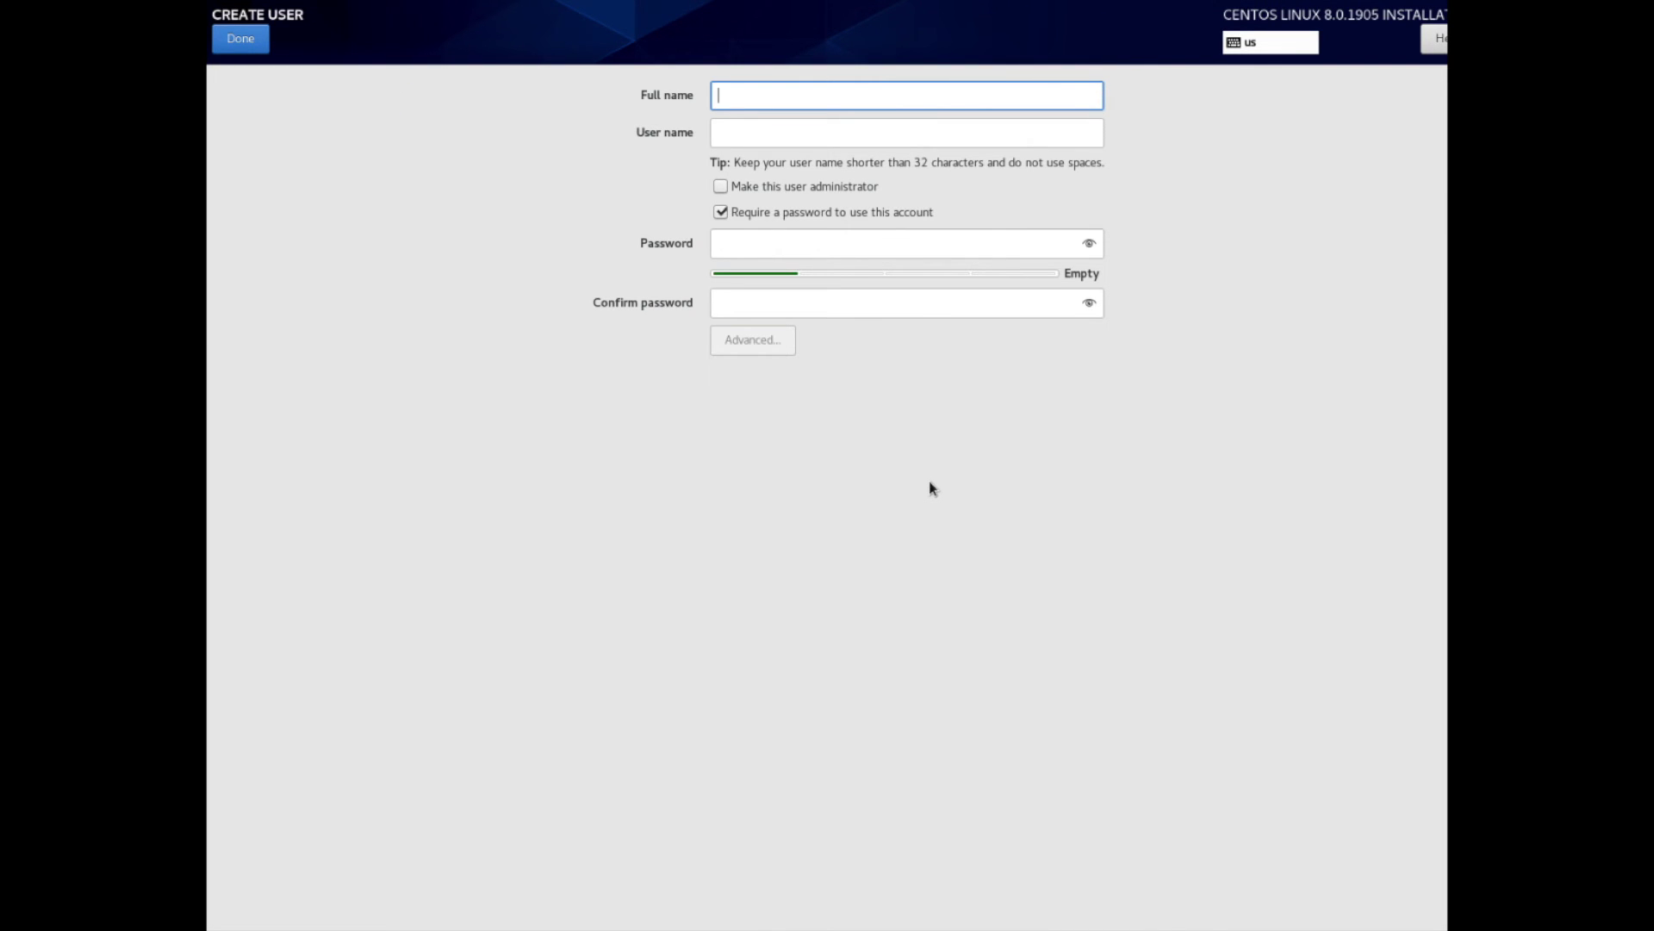
Fill in the new user's full name, then enter and confirm the account password.
type("savvynik")
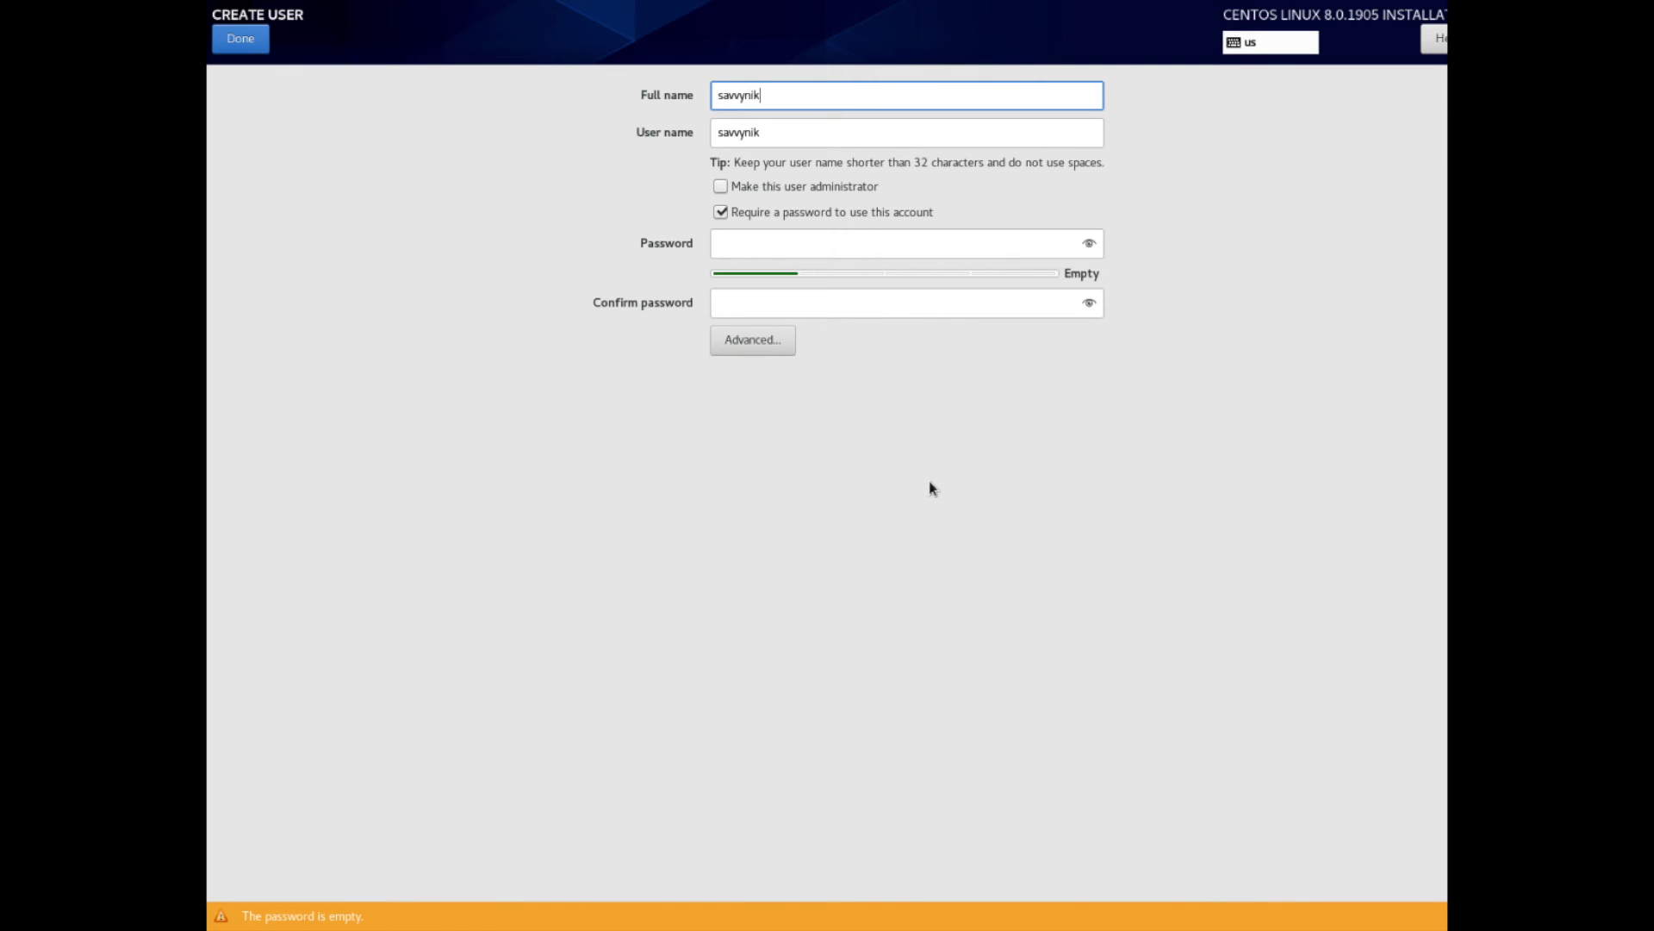
left_click(785, 133)
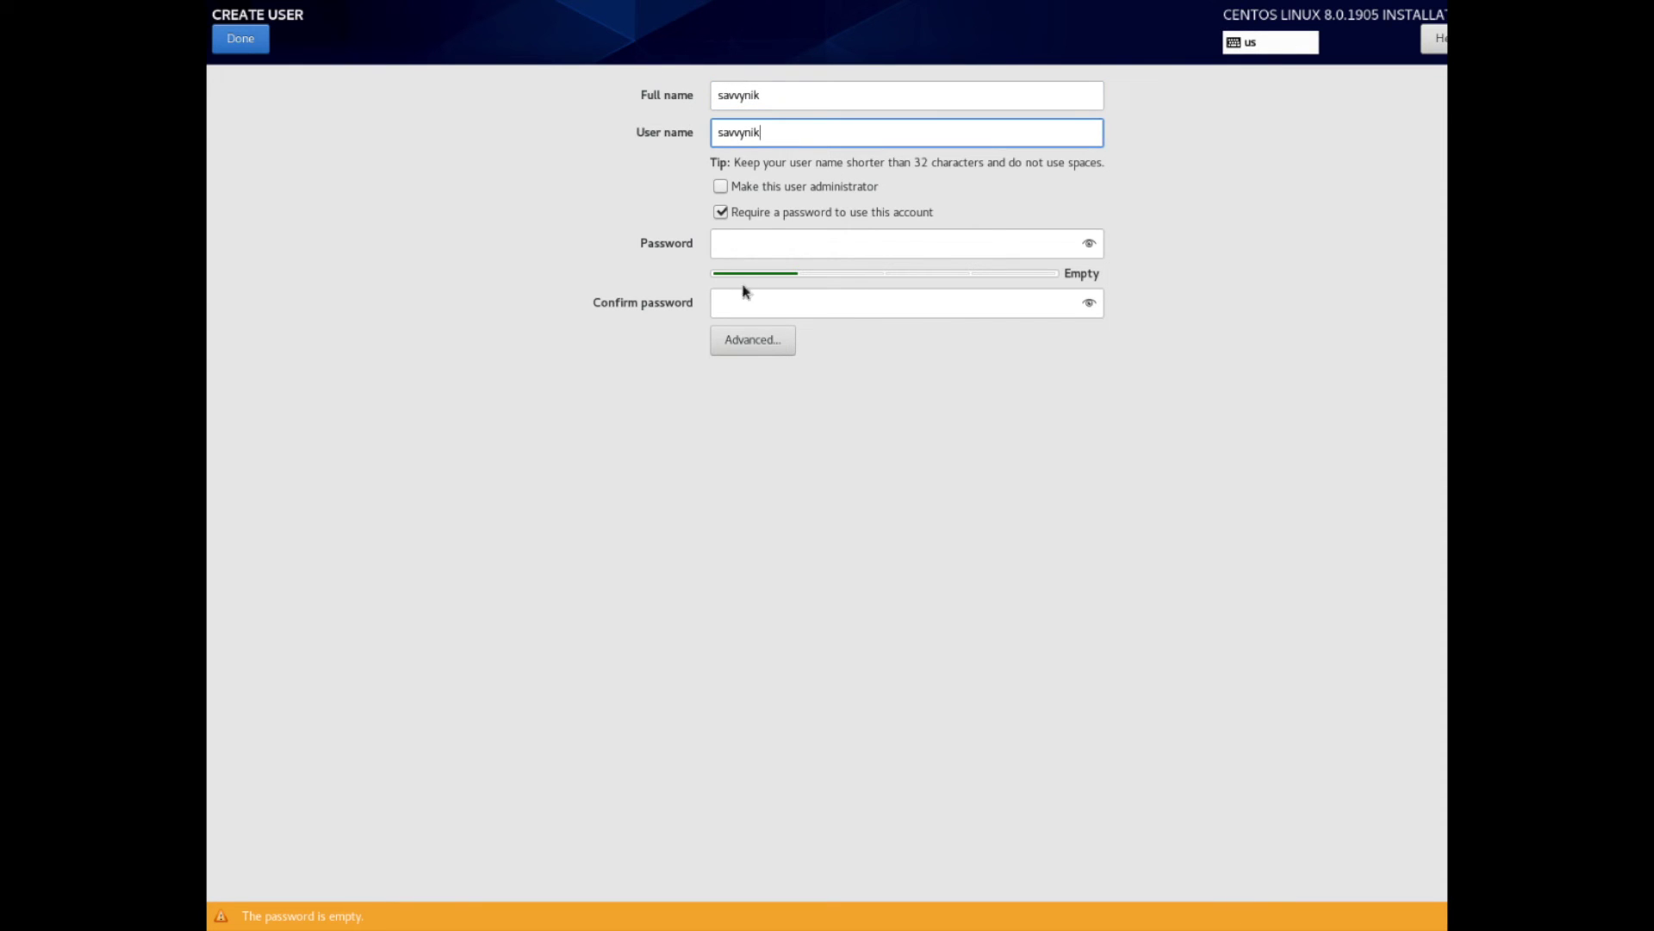
left_click(748, 249)
type("••••••••")
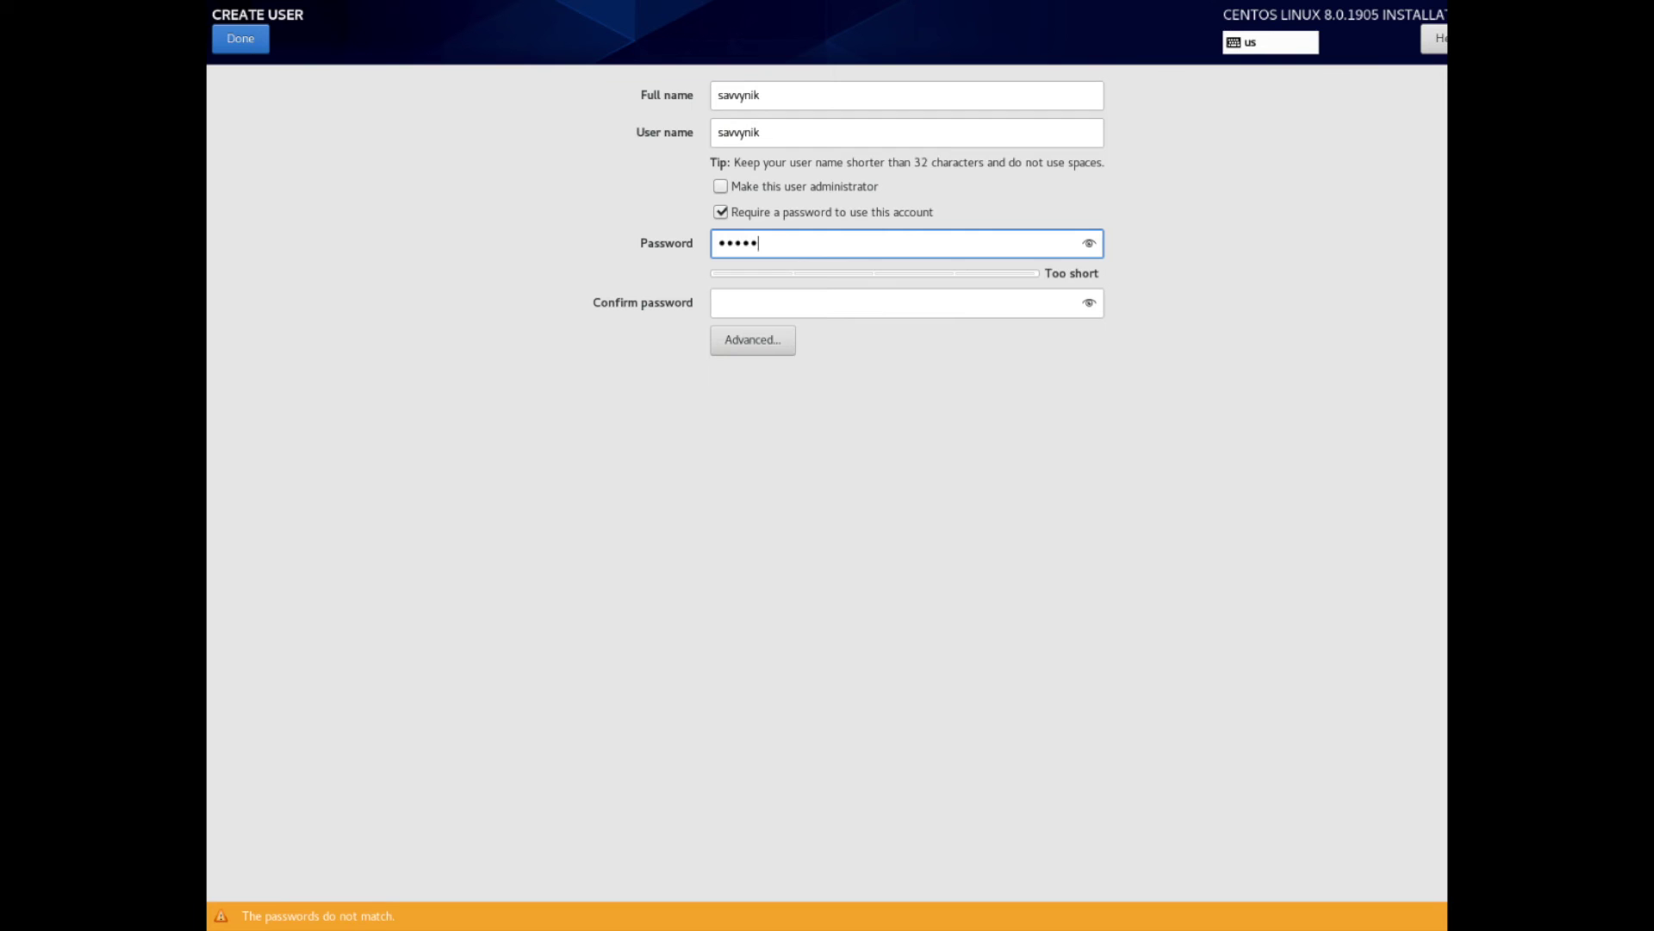
left_click(799, 302)
type("••••••••")
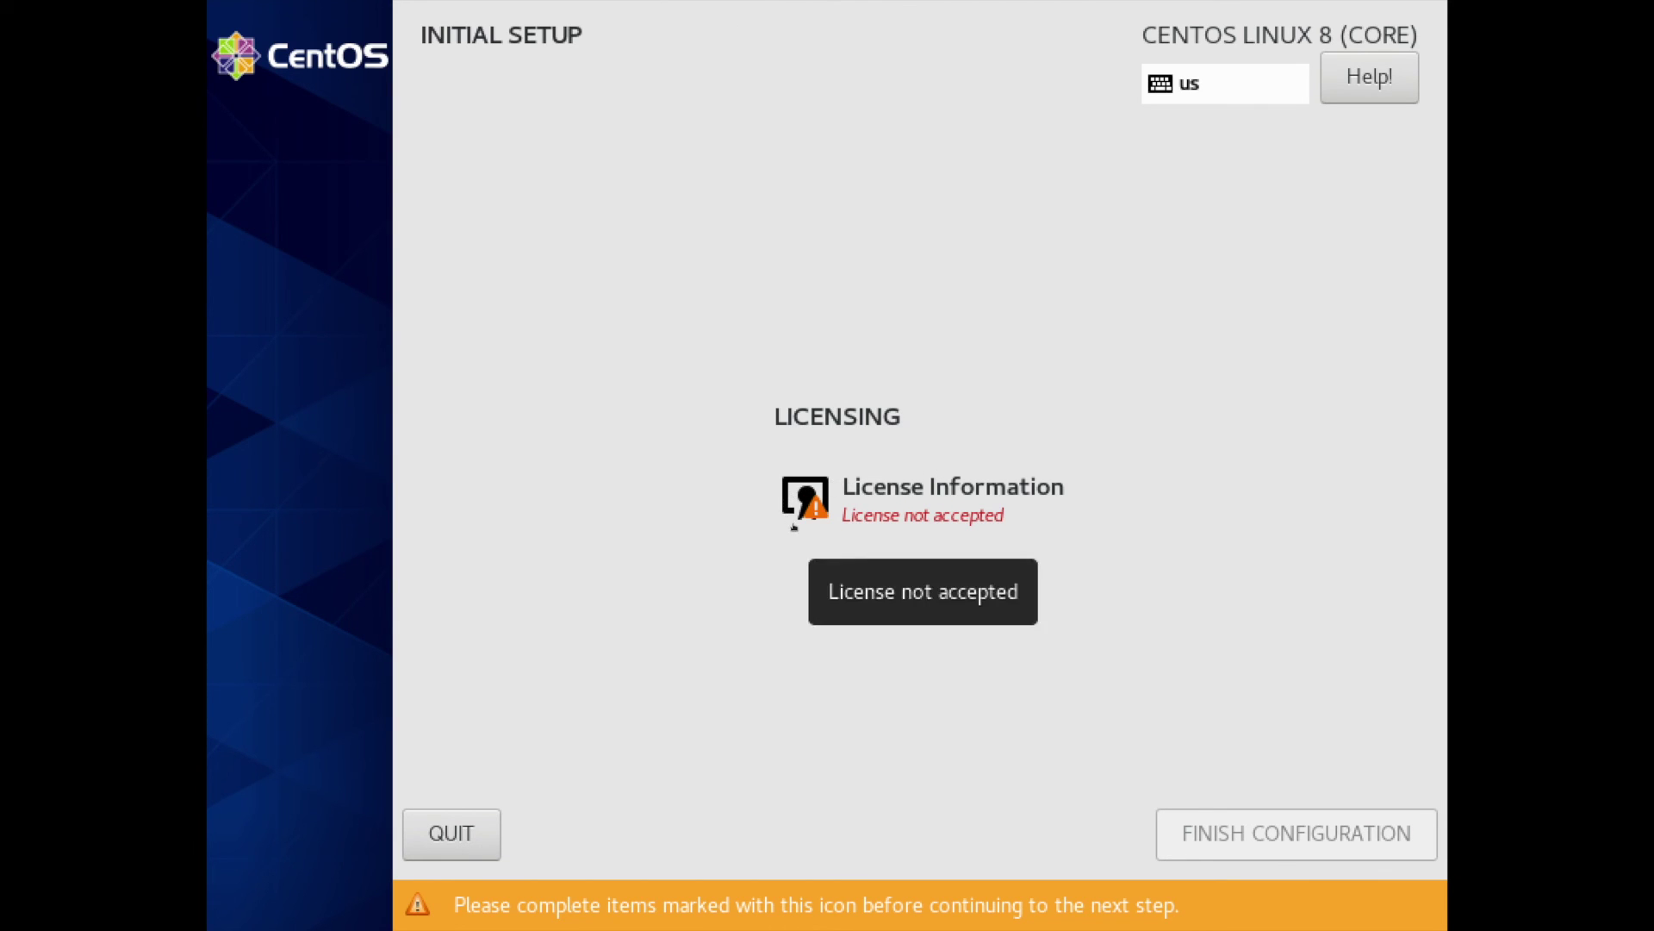
Tick 'I accept the license agreement' under License Information and confirm with Done.
left_click(878, 501)
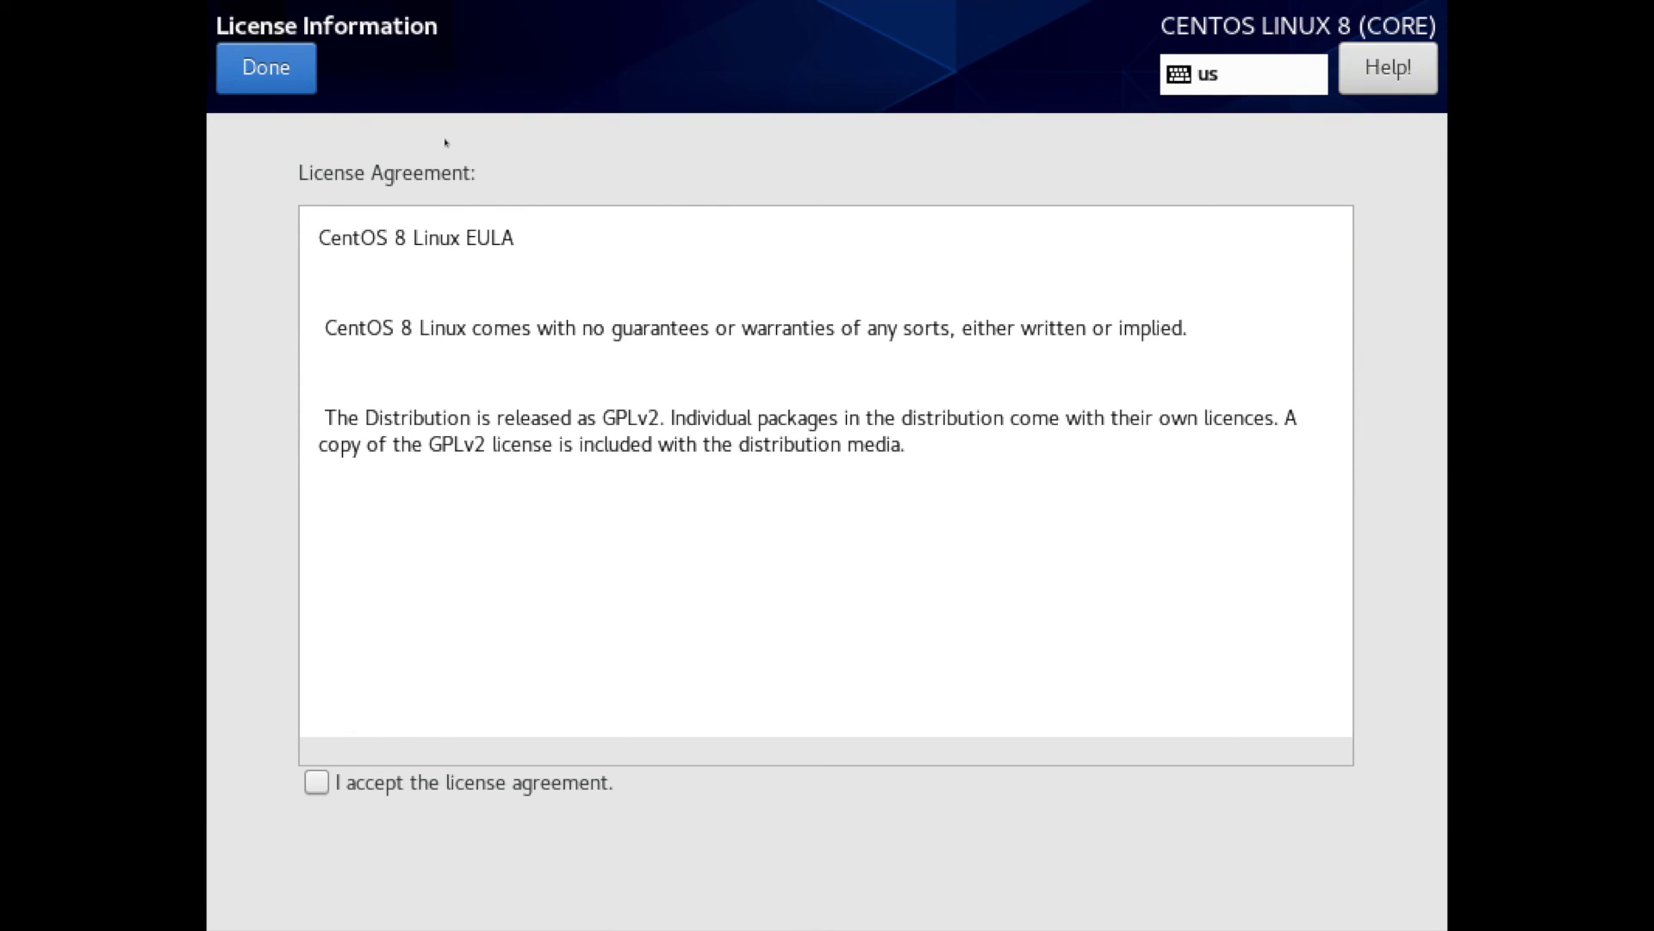
left_click(316, 782)
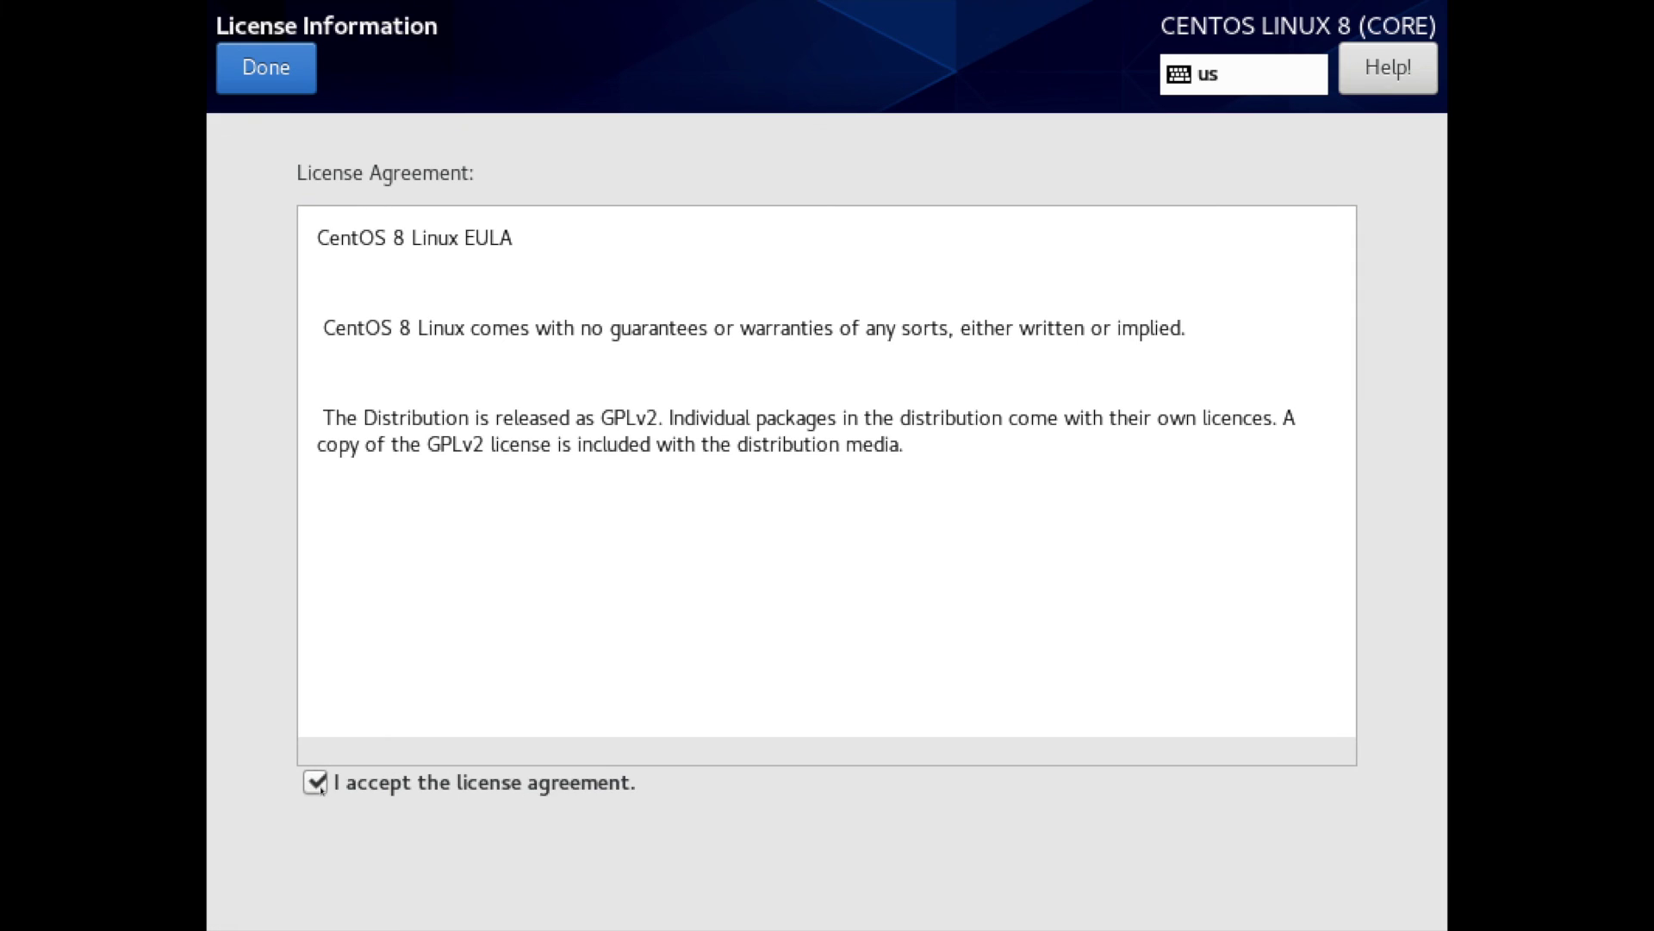
left_click(267, 67)
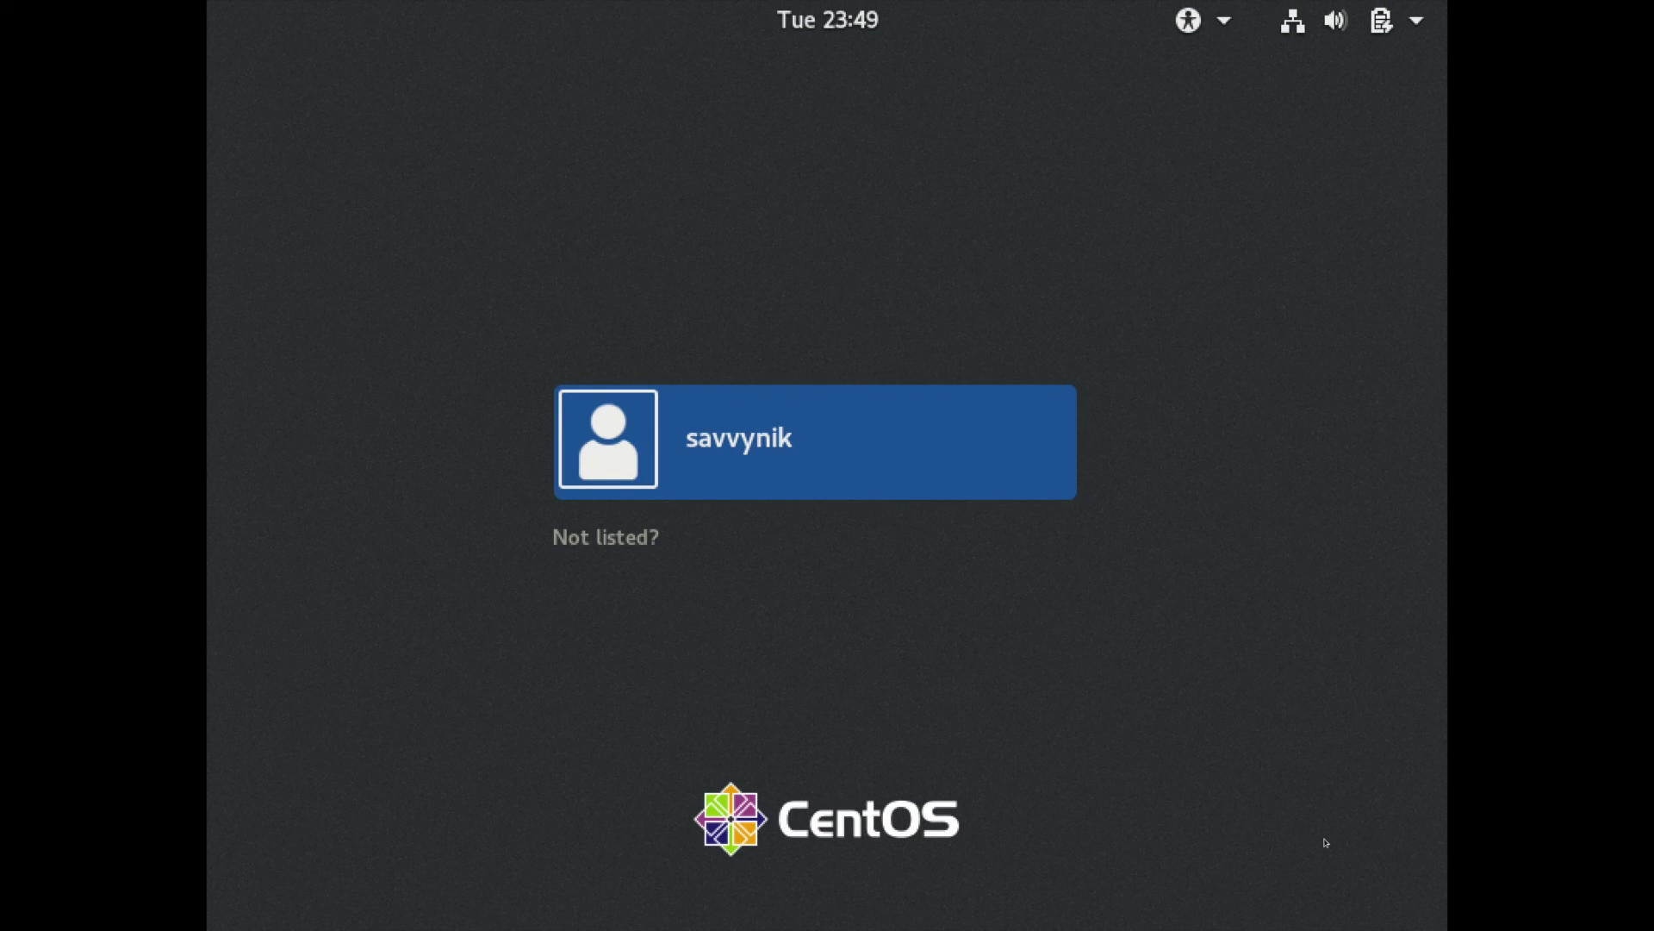
Sign in as the newly created user by entering the account password.
key("Return")
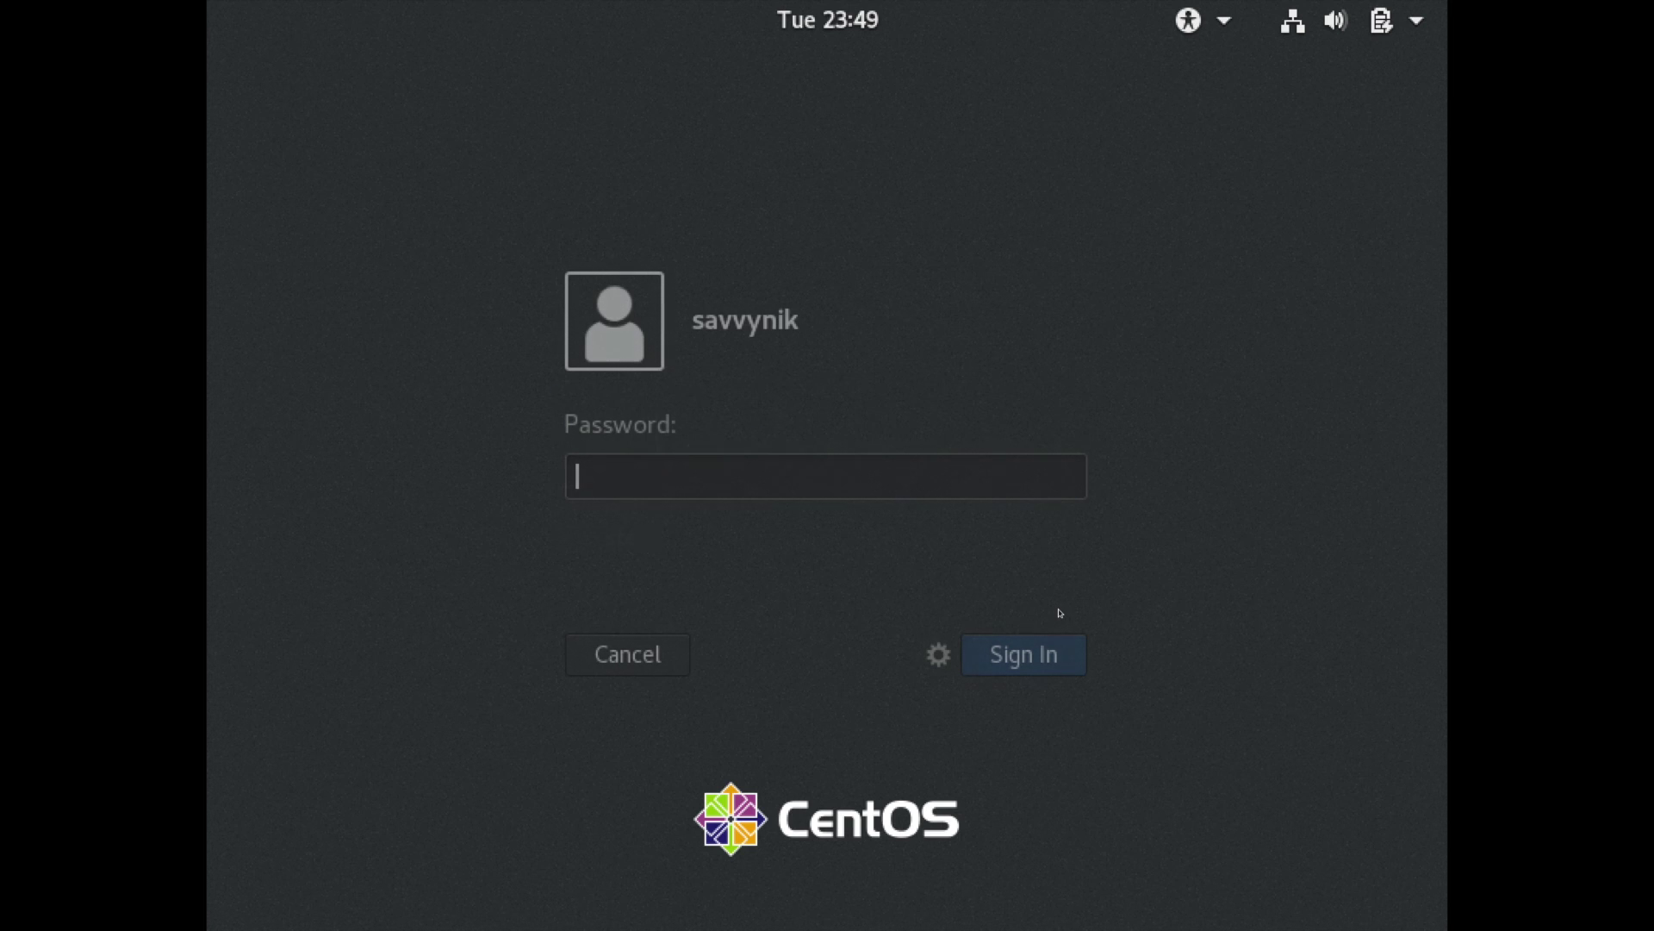
type("********")
key("Return")
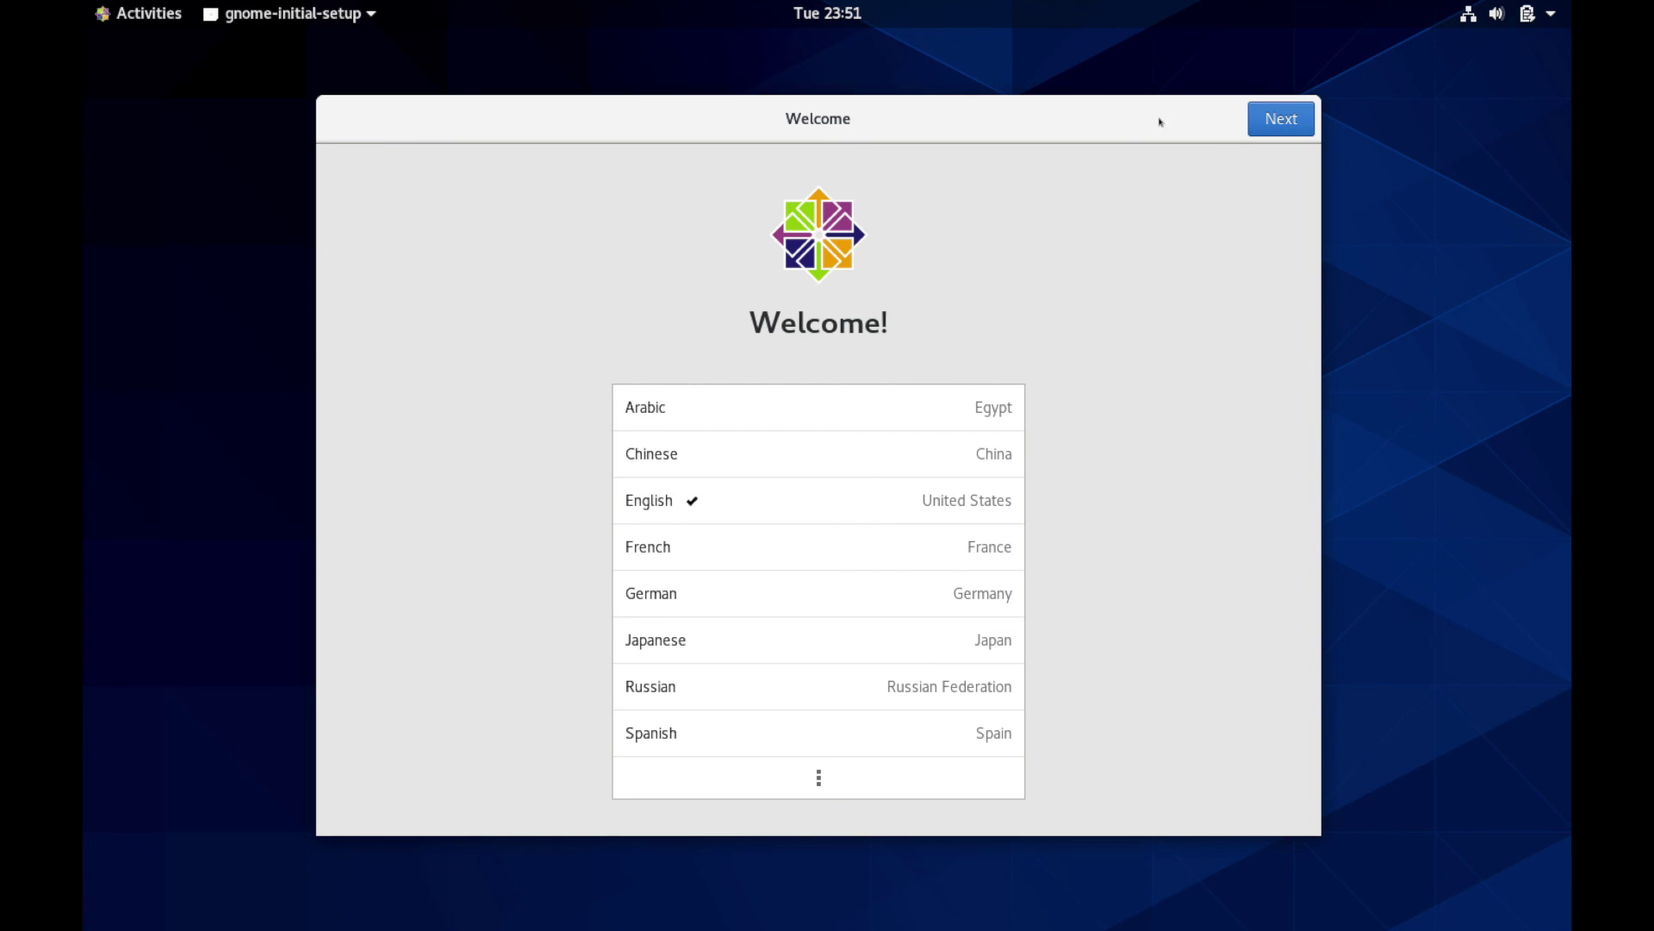
Keep English, the US keyboard layout and location services on, then skip Online Accounts.
left_click(1286, 128)
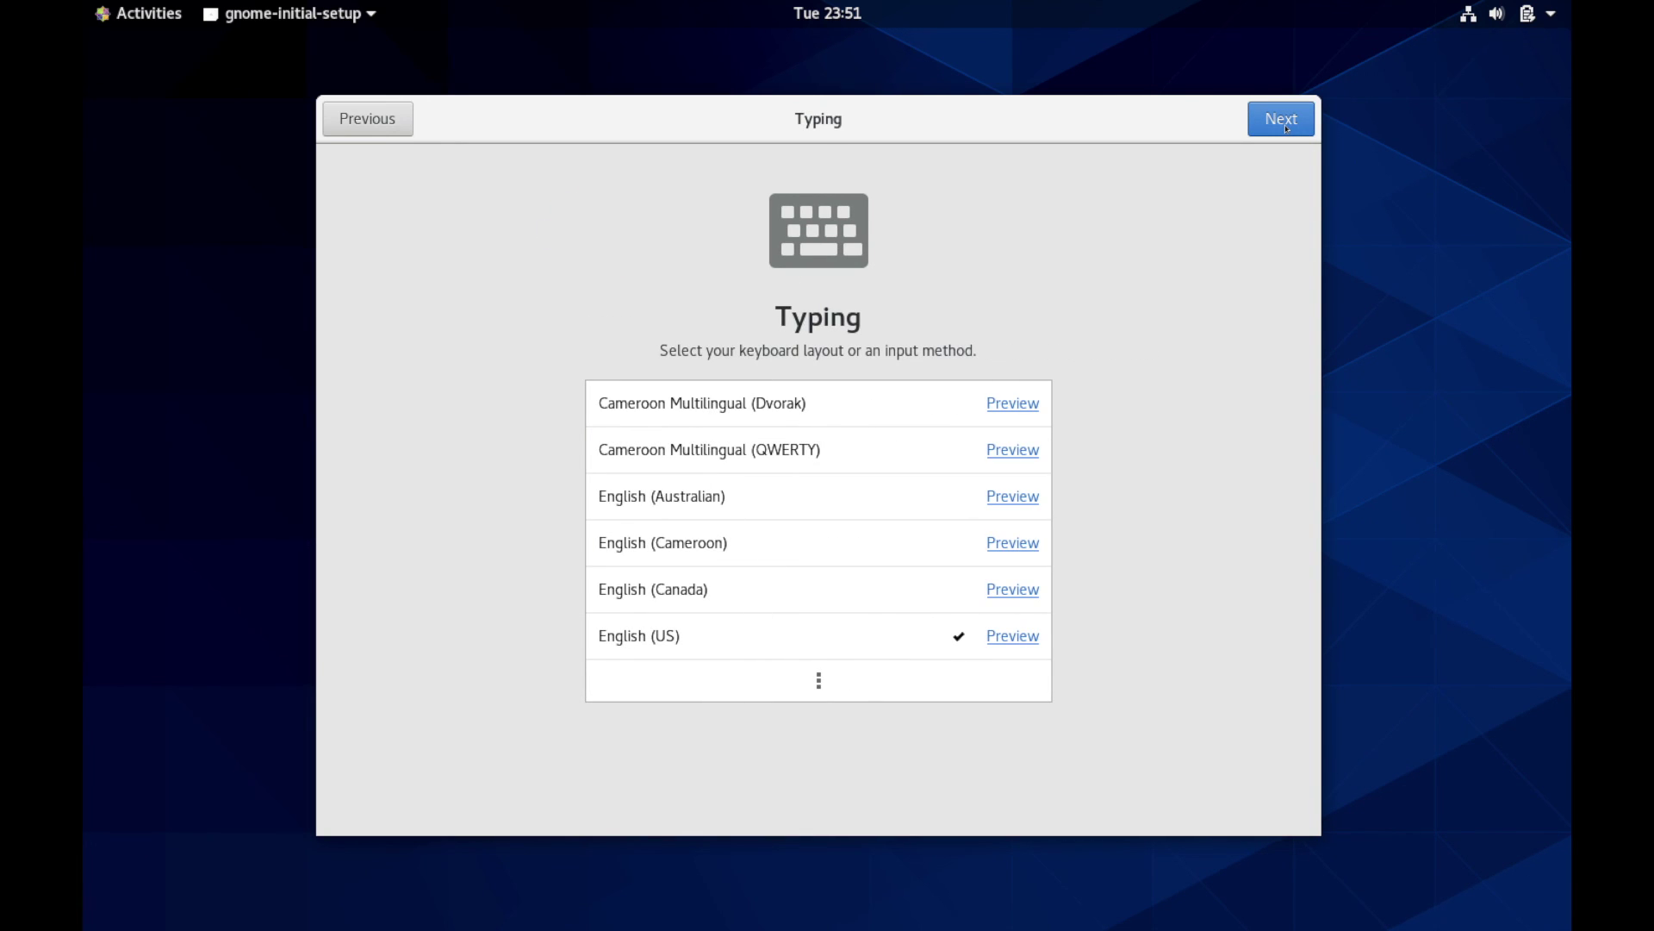
left_click(1285, 127)
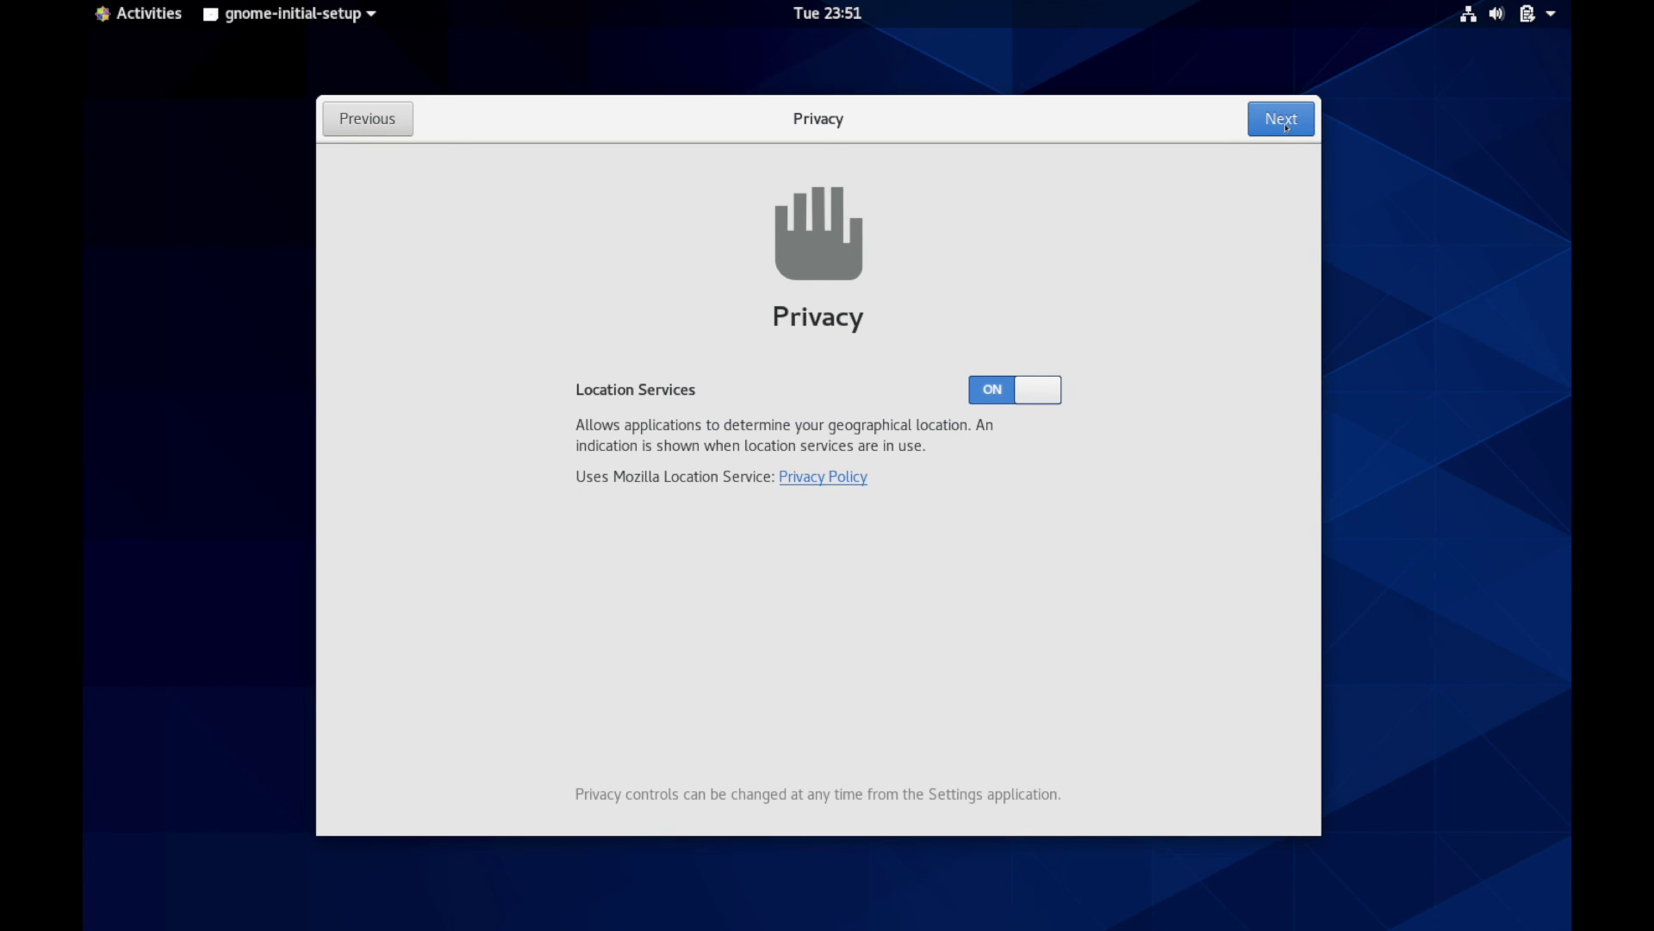
left_click(1287, 128)
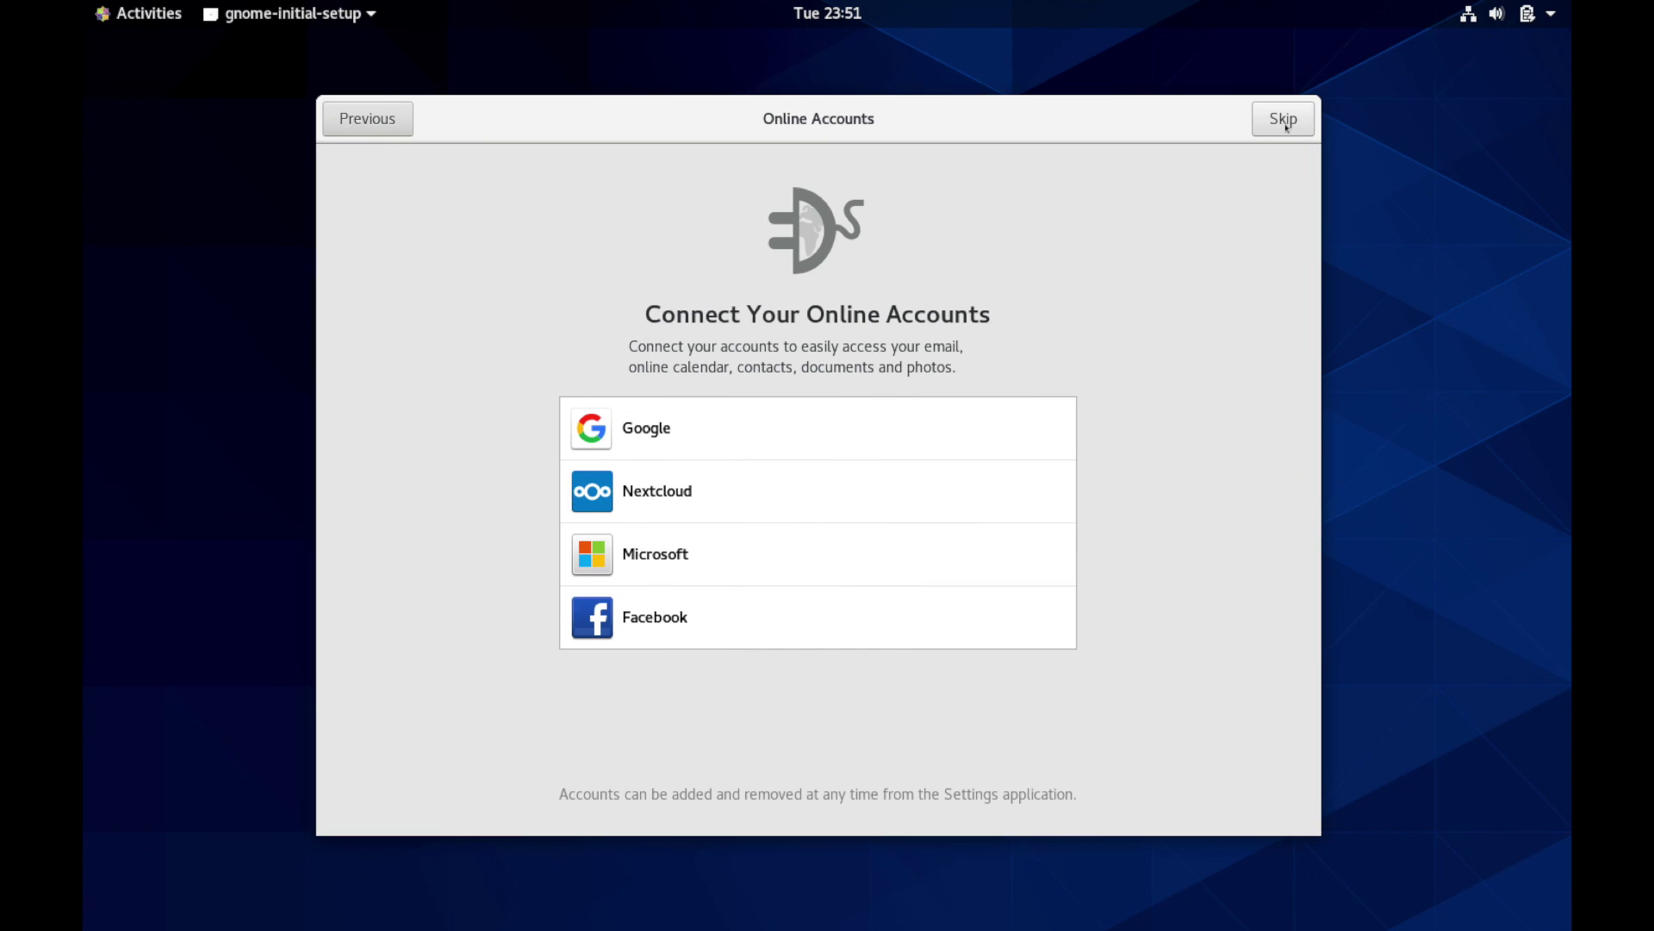
left_click(1286, 128)
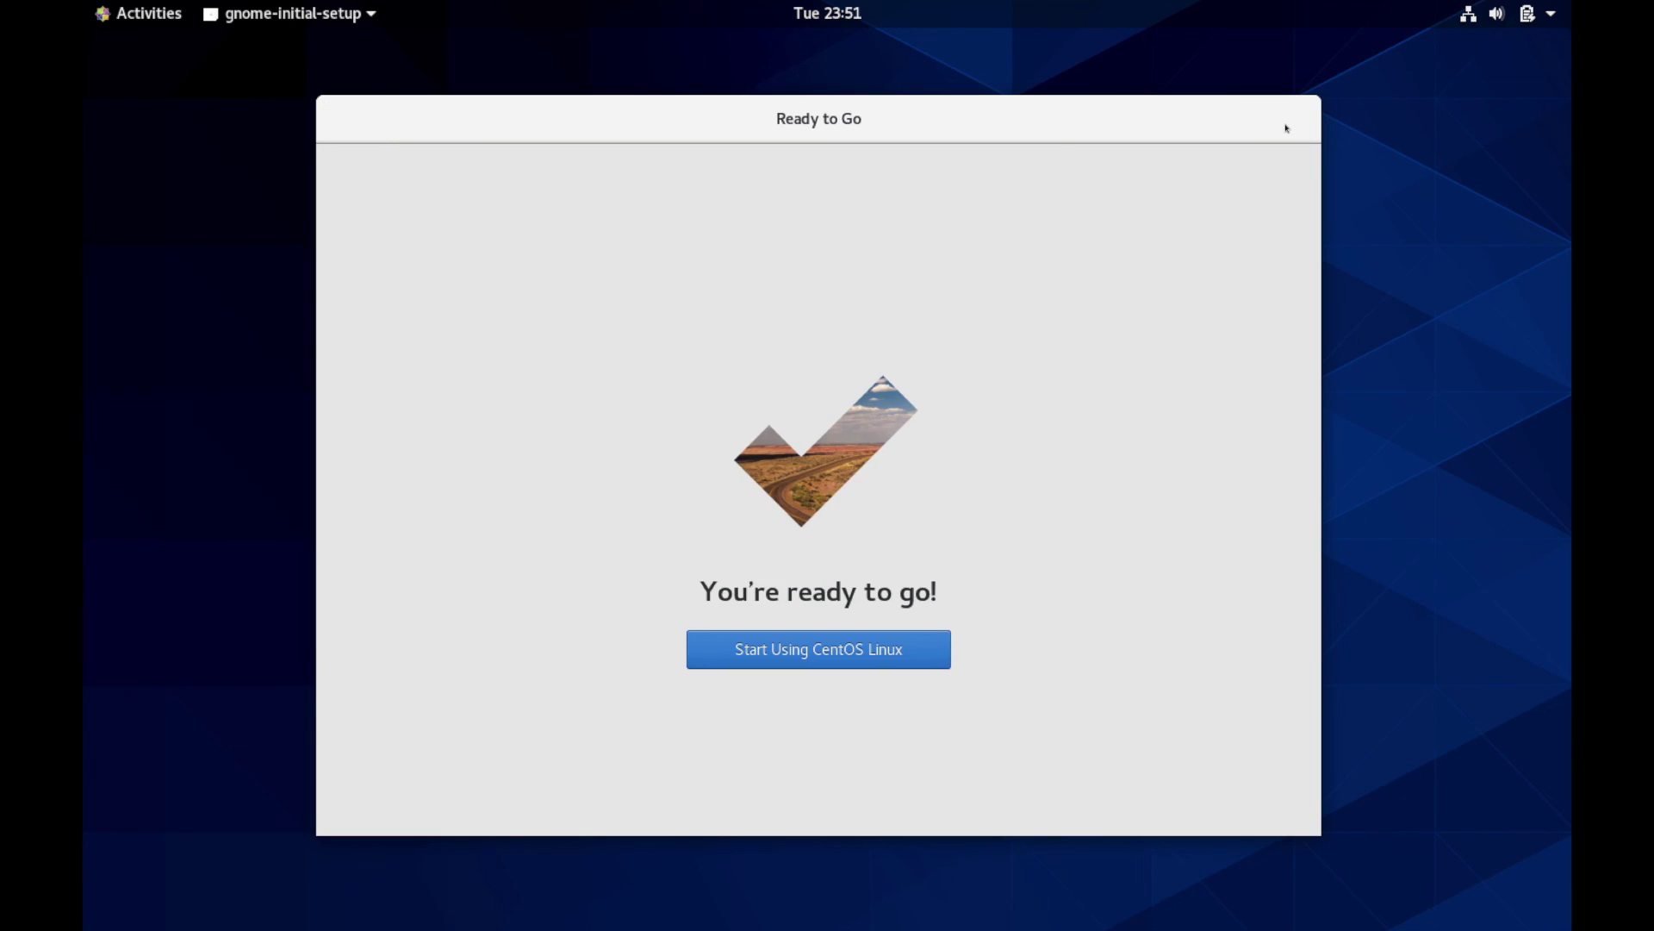